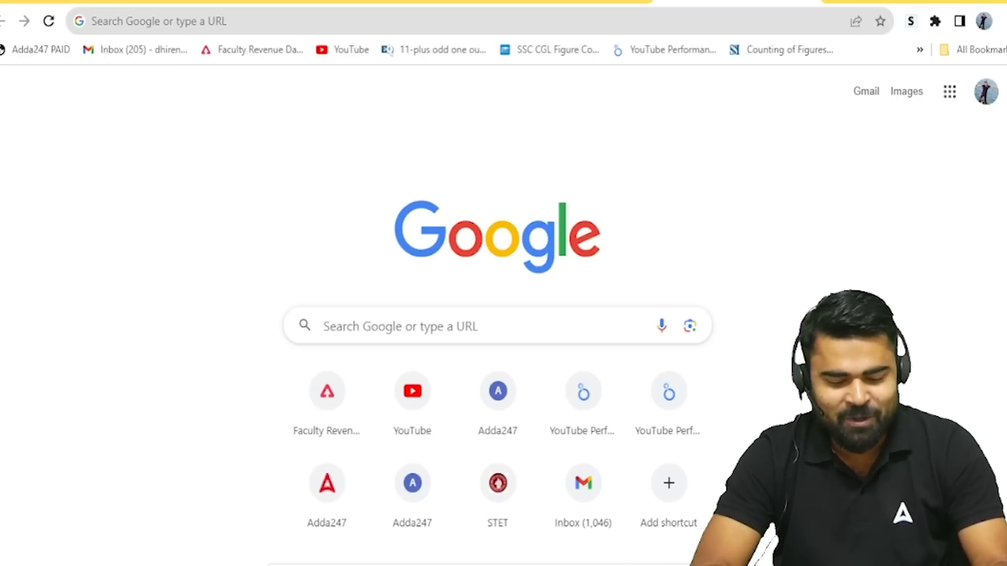
# Step: Search for BSSC.BIHAR.GOV.IN from Chrome's address bar
pyautogui.click(93, 21)
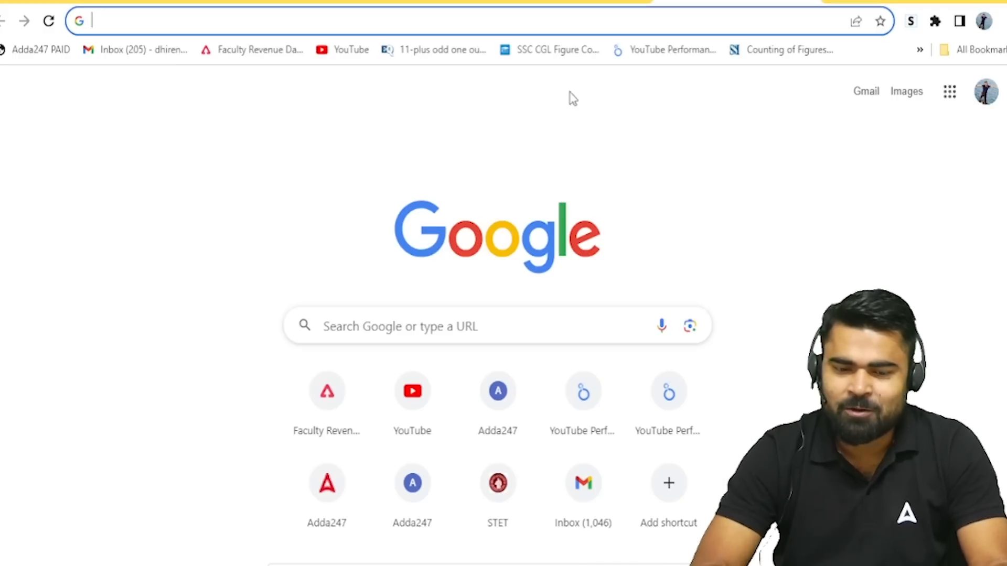
pyautogui.click(502, 21)
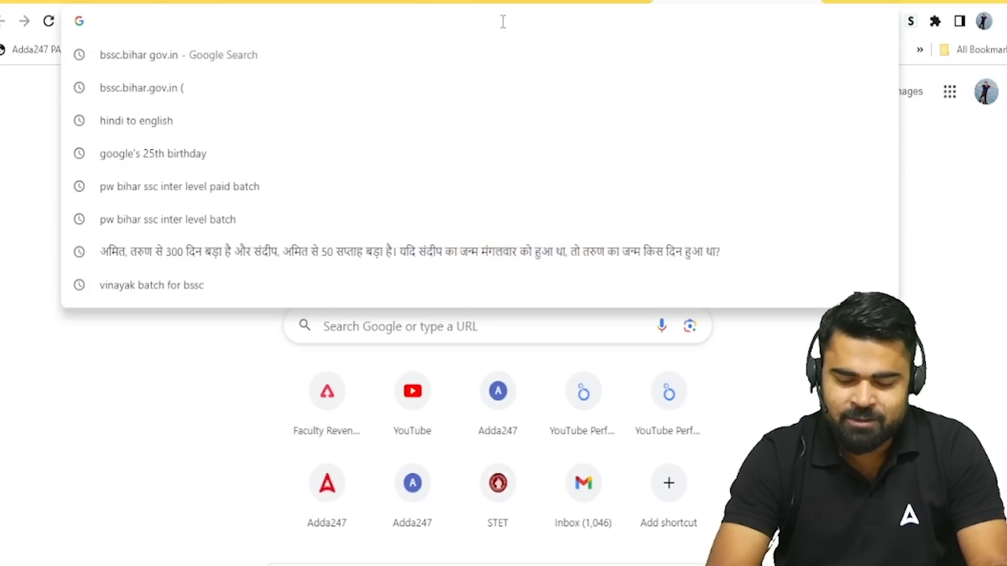
pyautogui.write('BSSC')
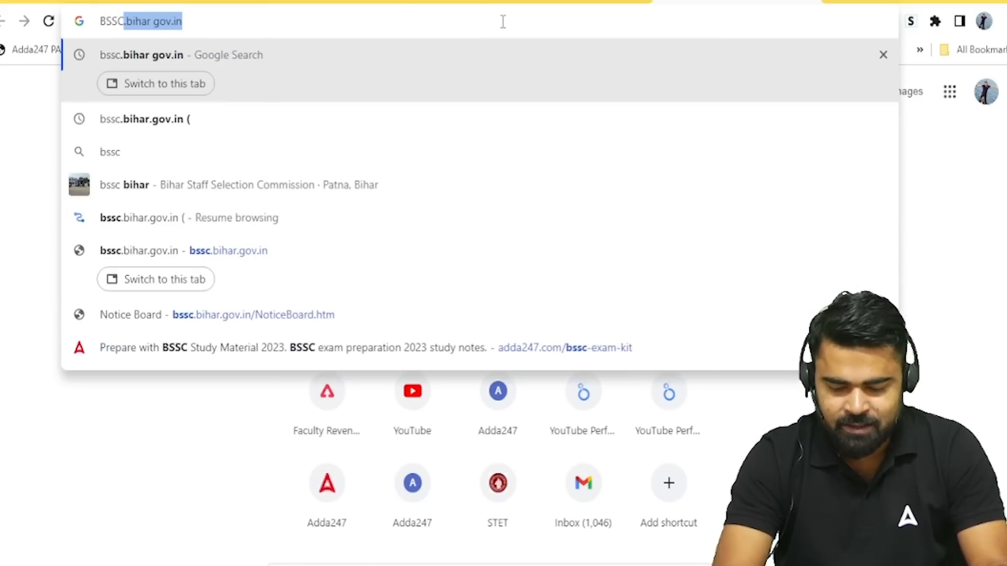
pyautogui.write('.BIHAR')
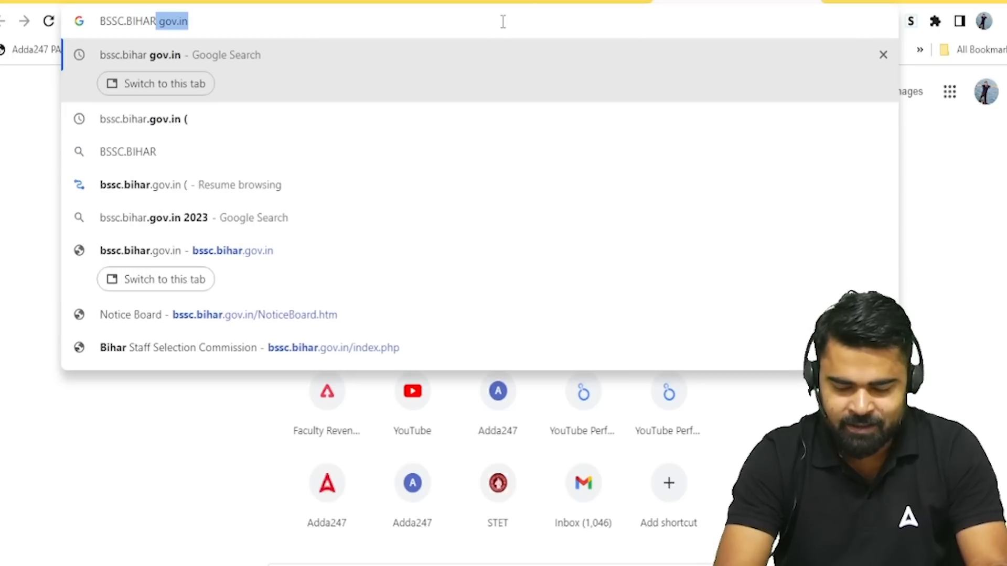
pyautogui.write('.GO')
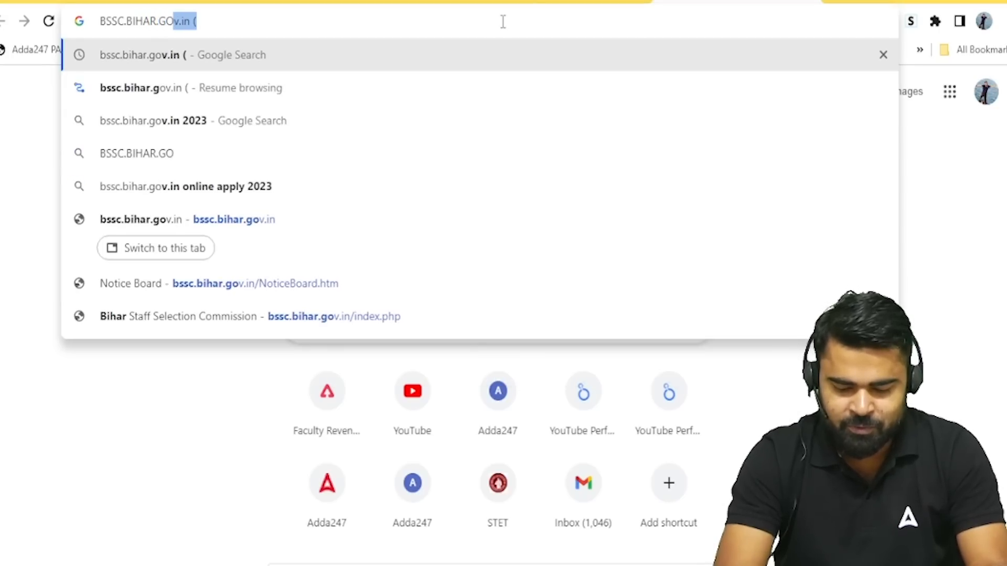
pyautogui.write('V.IN')
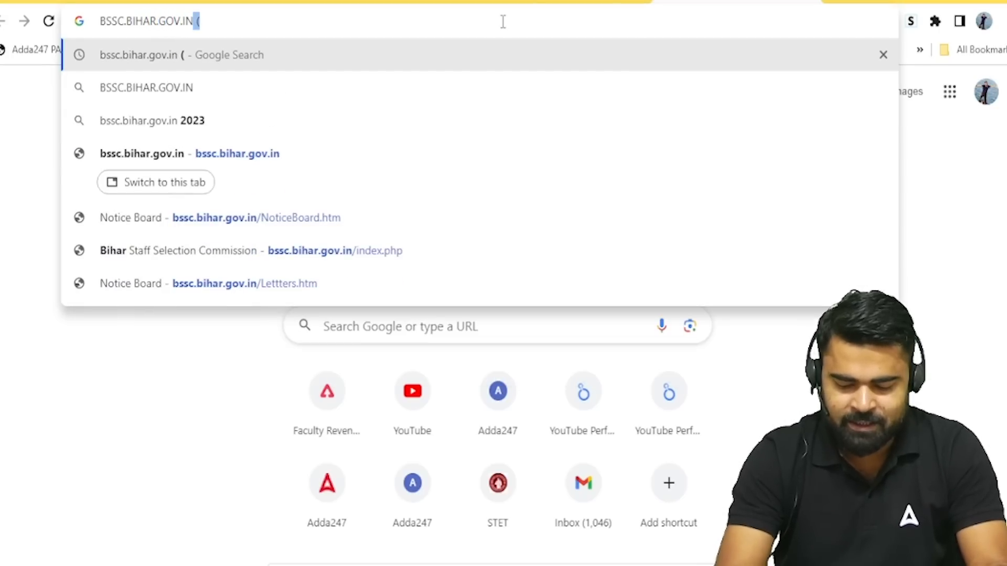
pyautogui.press('Return')
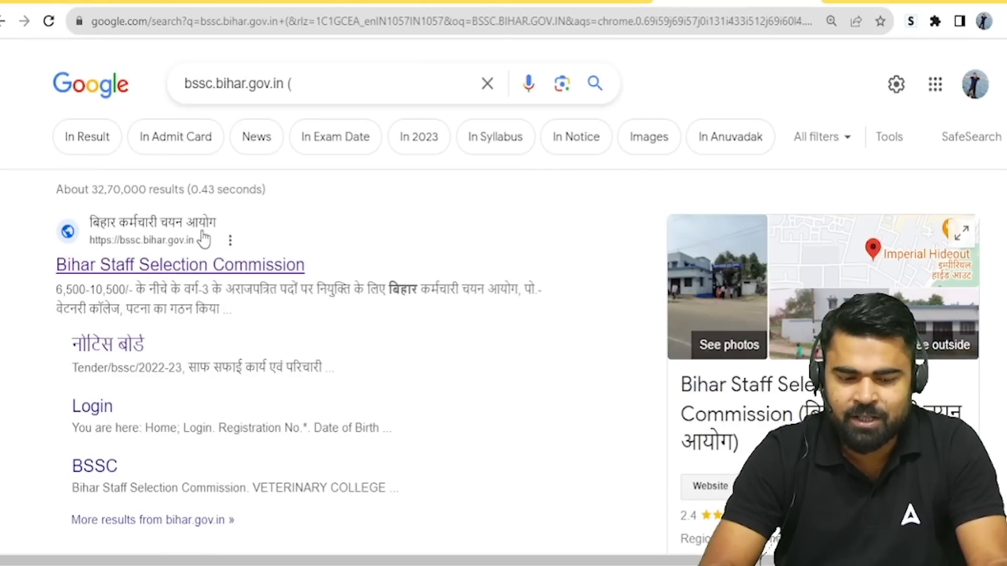
# Step: Go from the BSSC result to the सूचना-पट्ट notice board and open the Adv No. 02/23 apply link
pyautogui.click(184, 271)
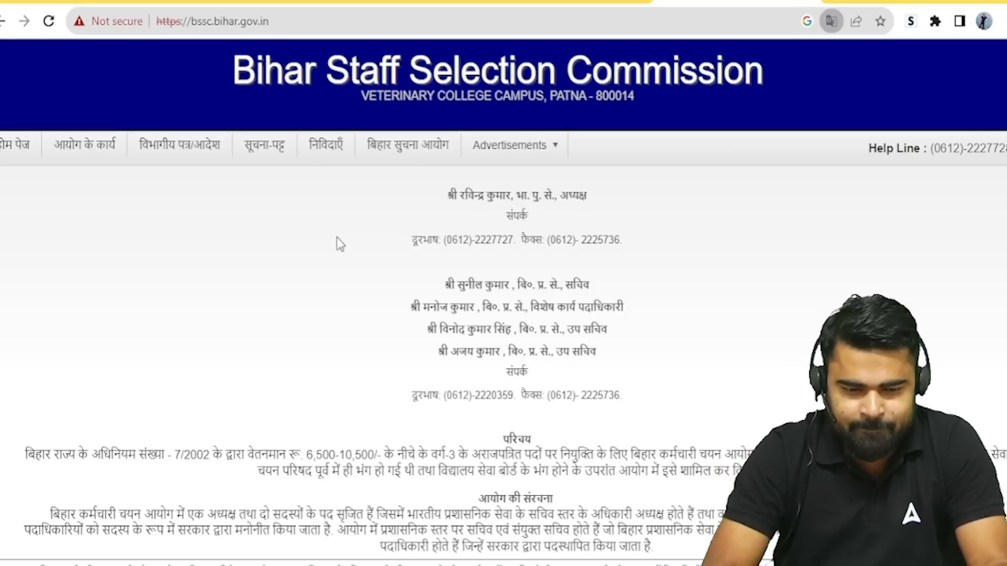
pyautogui.click(278, 148)
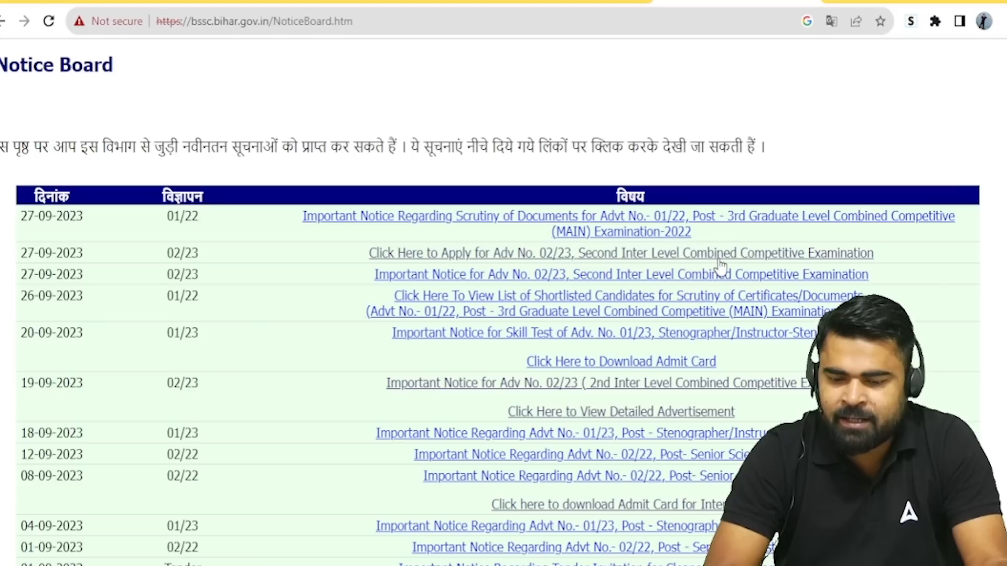
pyautogui.click(766, 257)
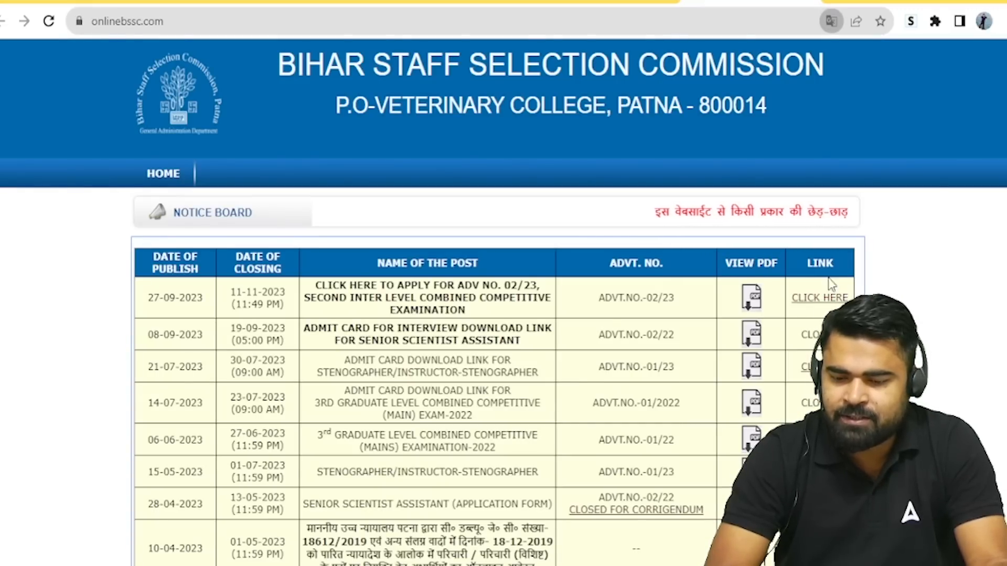
# Step: Open the Advt 02/23 Inter Level page and then its REGISTRATION form under Online Services
pyautogui.click(819, 297)
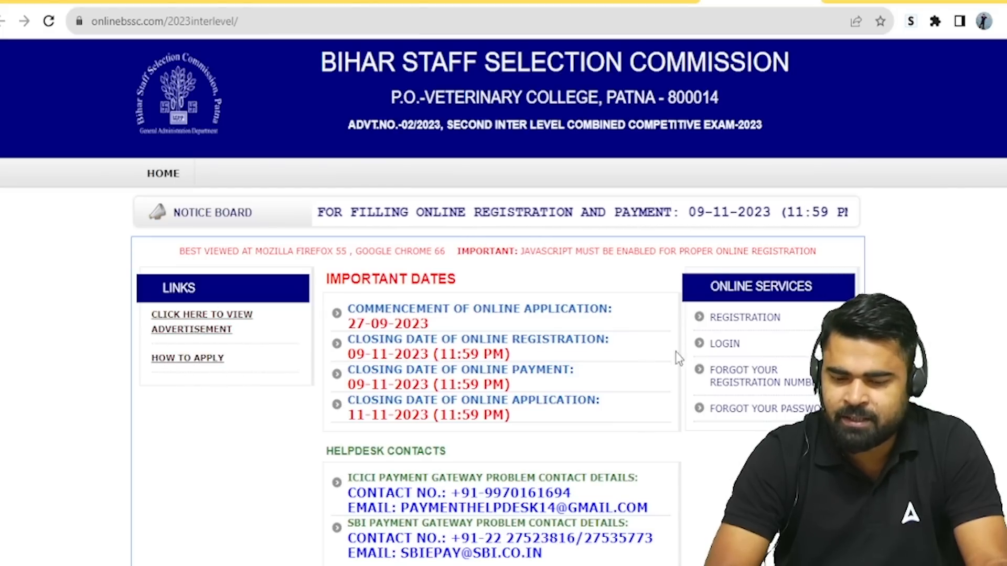
pyautogui.click(731, 318)
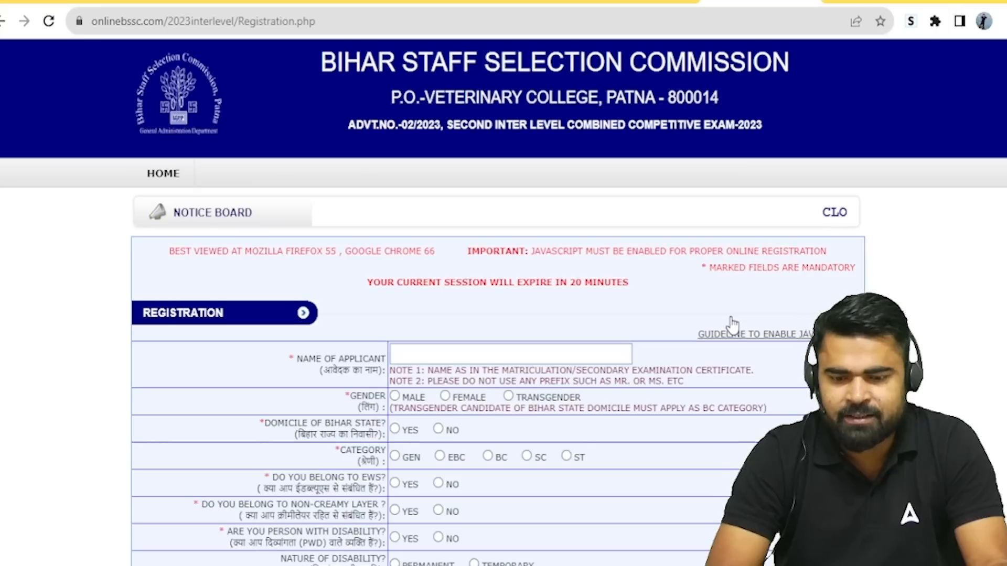
# Step: Enter the applicant's name and choose Female, Bihar domicile Yes, GEN category and EWS No
pyautogui.click(495, 362)
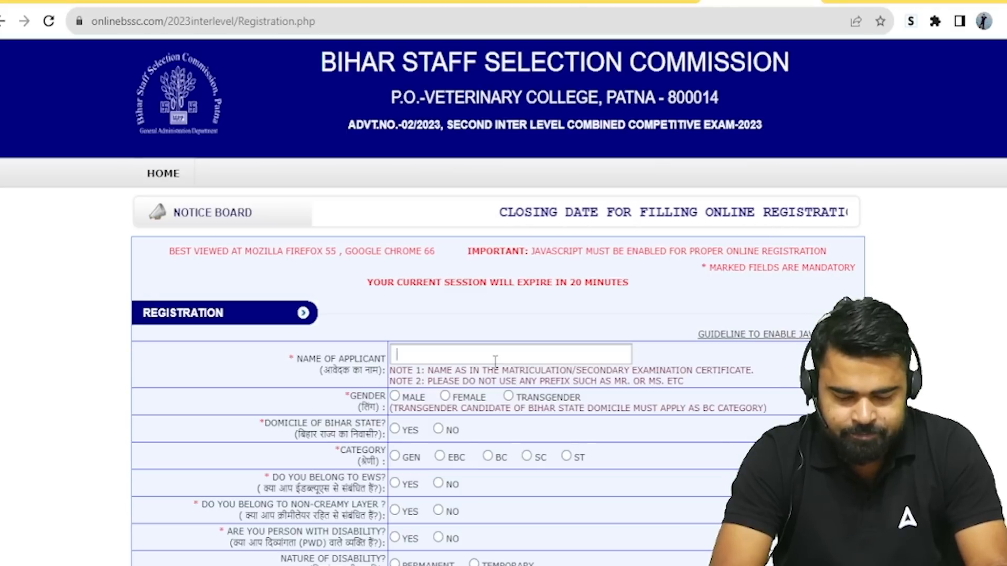
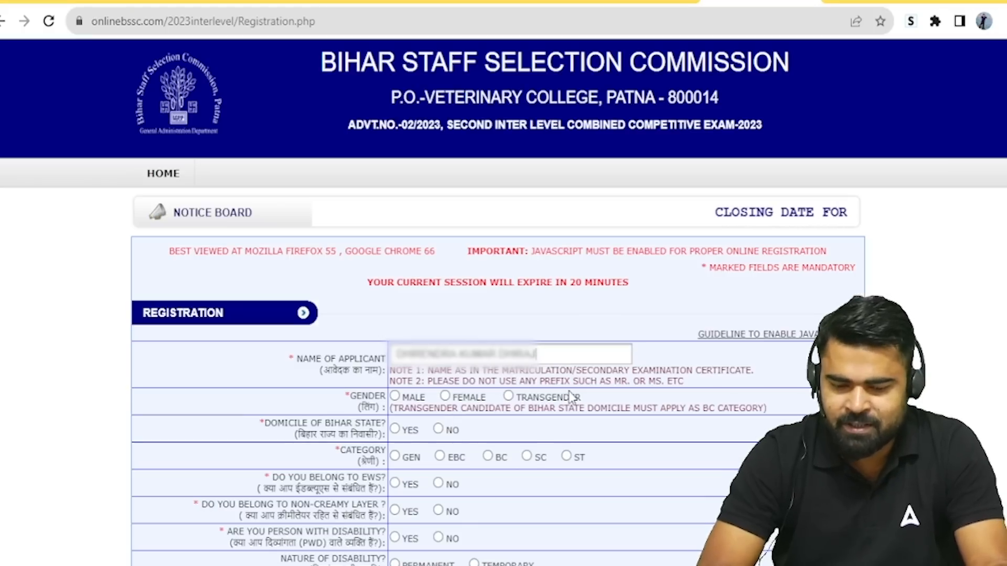
pyautogui.click(444, 399)
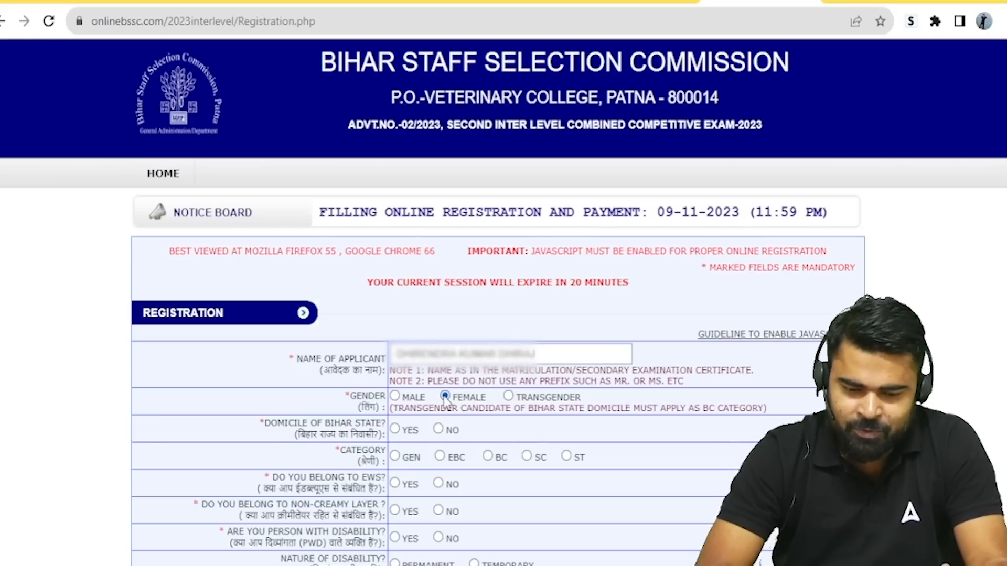
pyautogui.click(395, 430)
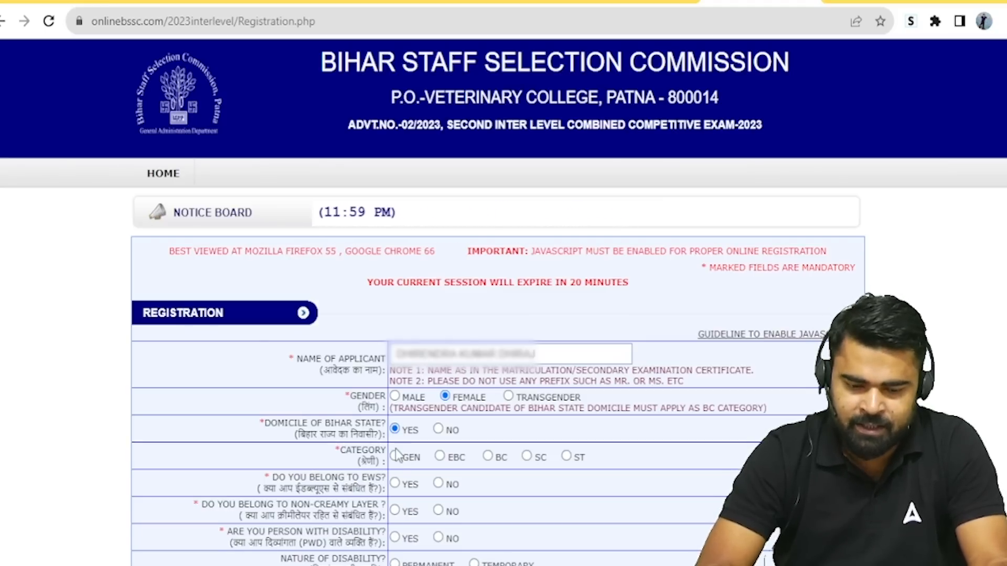
pyautogui.click(395, 457)
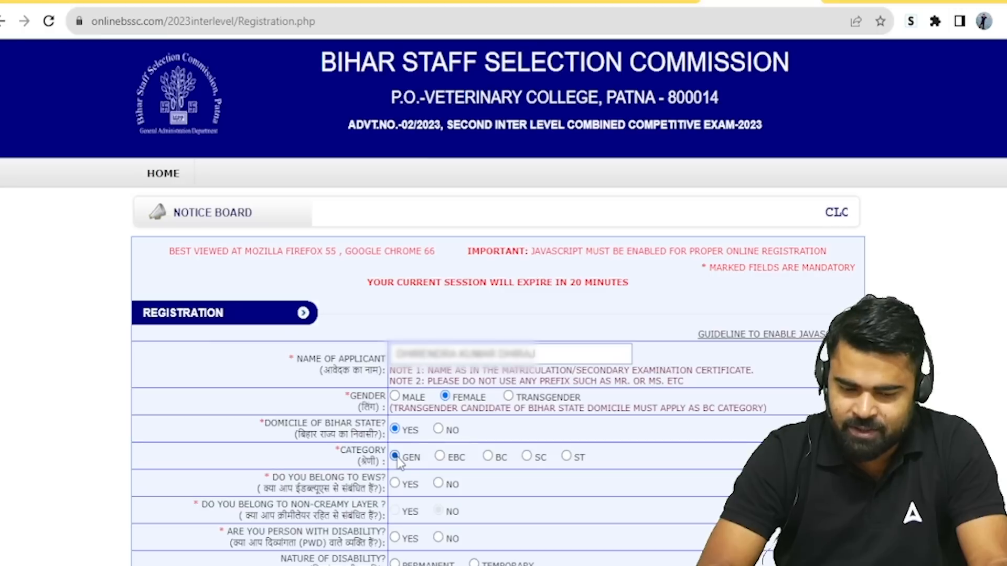
pyautogui.click(439, 484)
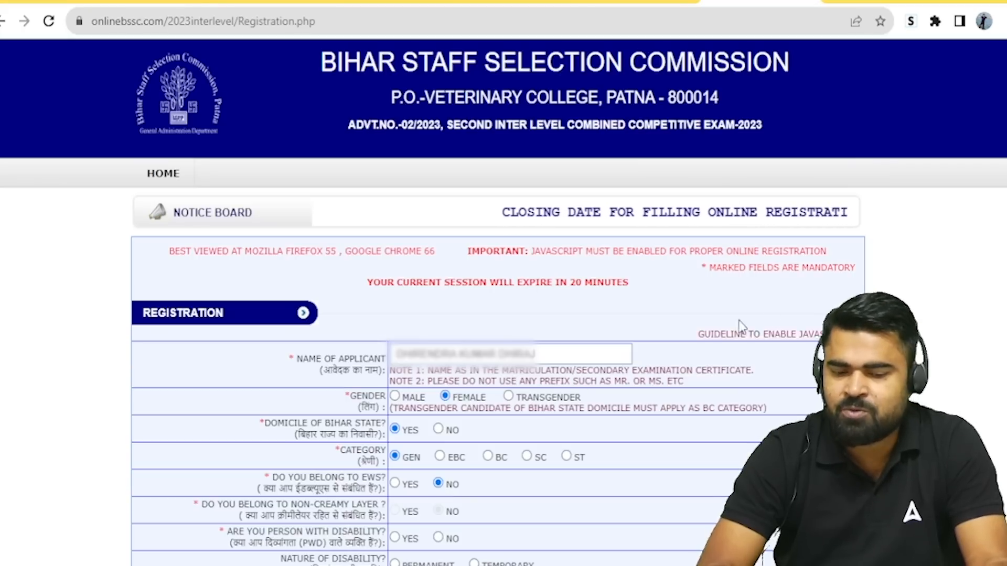
# Step: Answer No to the disability, ex-serviceman and Bihar contractual-employee questions
pyautogui.scroll(-5, 995, 230)
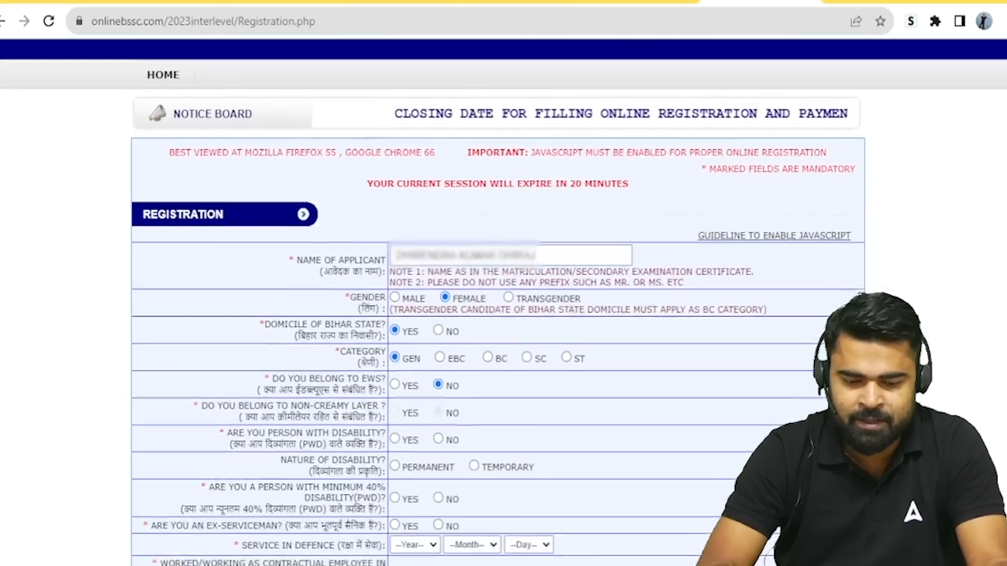
pyautogui.scroll(-1, 498, 302)
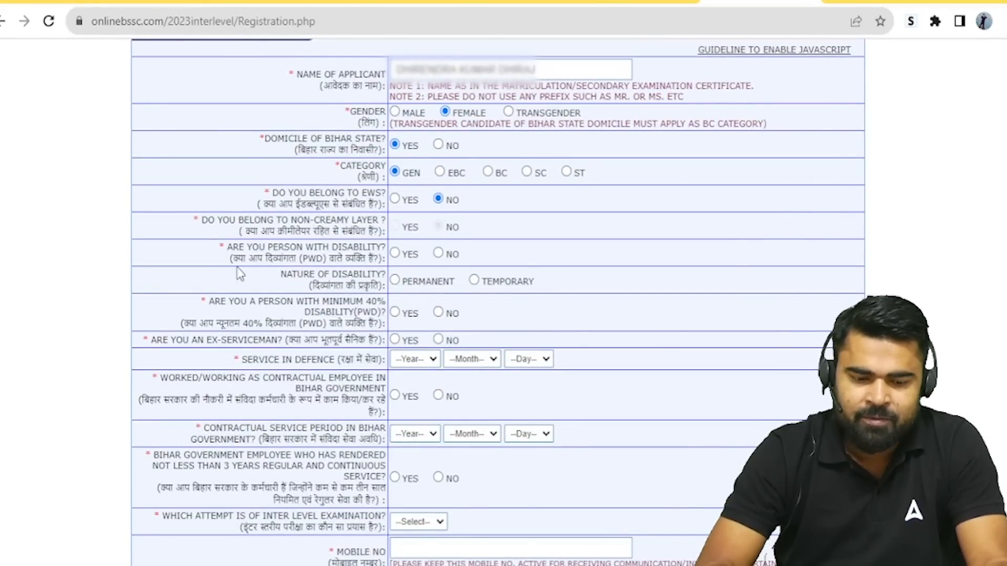
pyautogui.click(438, 254)
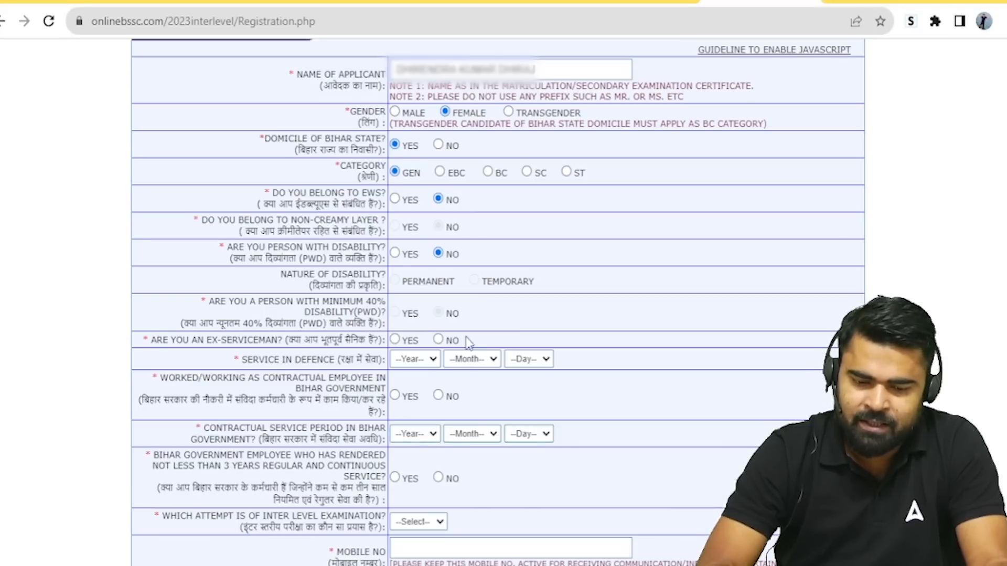
pyautogui.click(439, 340)
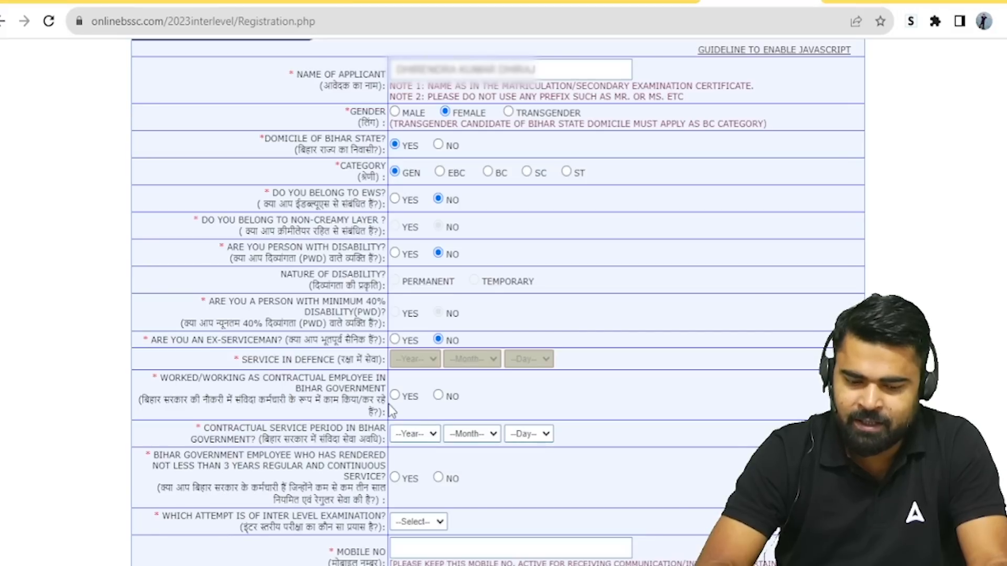
pyautogui.click(437, 395)
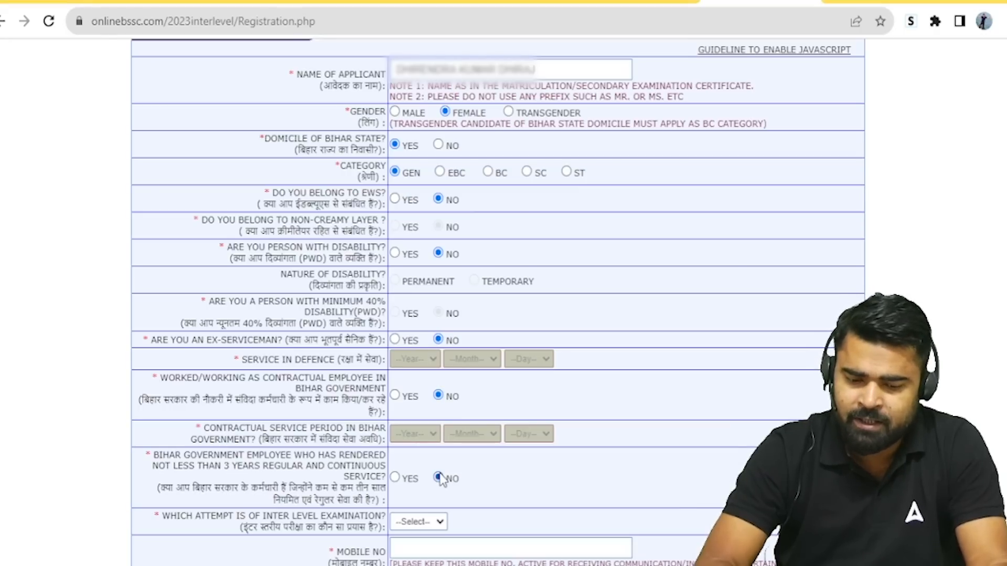
pyautogui.scroll(-5, 660, 394)
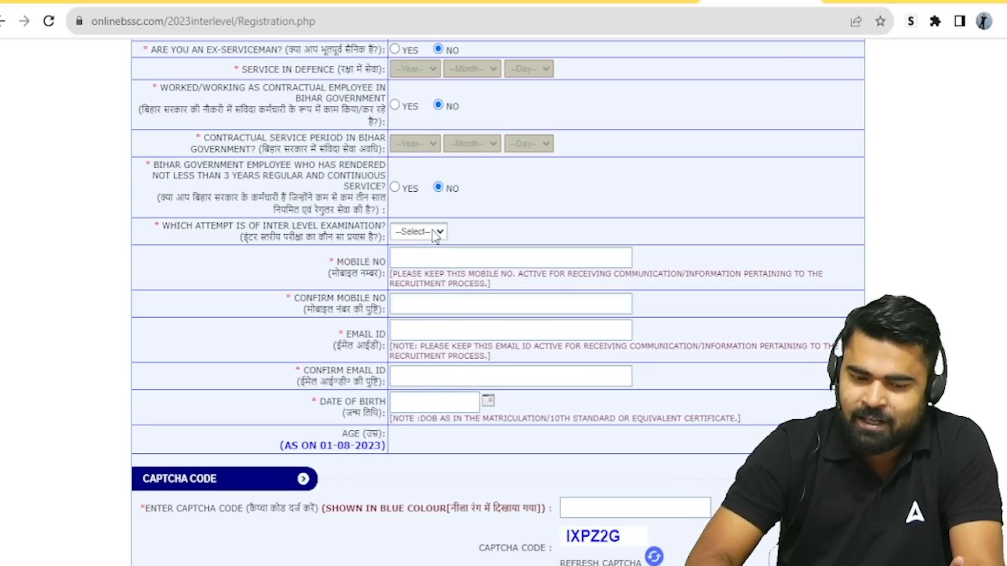
# Step: Set Inter Level attempts to 01, then enter the mobile number and confirm it in the second field
pyautogui.click(400, 258)
pyautogui.click(400, 258)
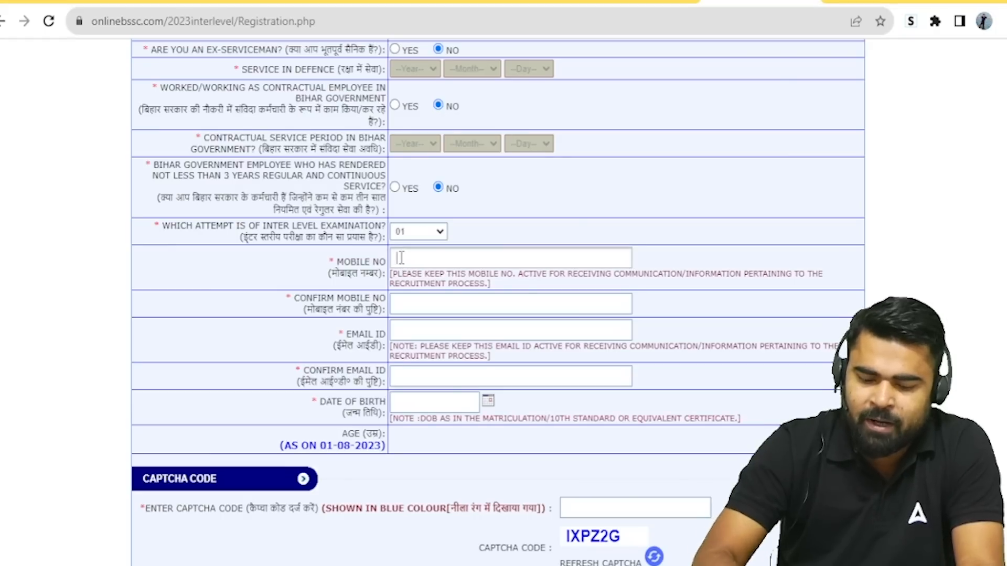
pyautogui.write('??????')
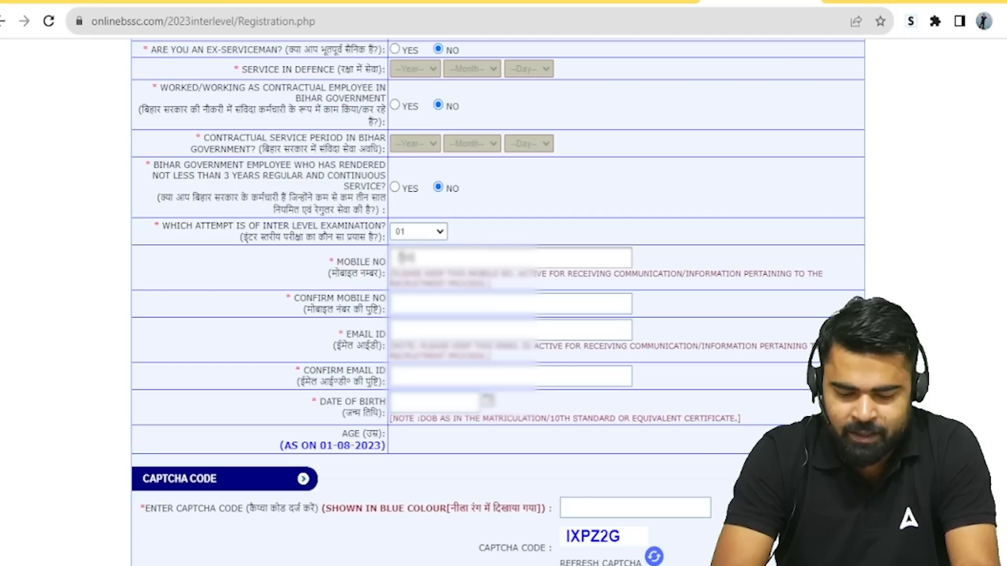
pyautogui.write('???')
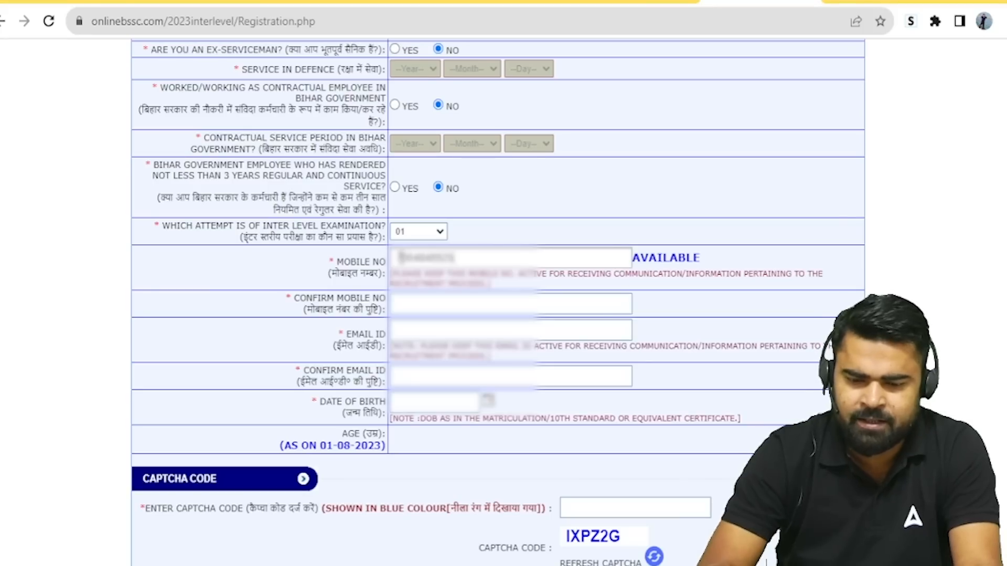
pyautogui.click(432, 305)
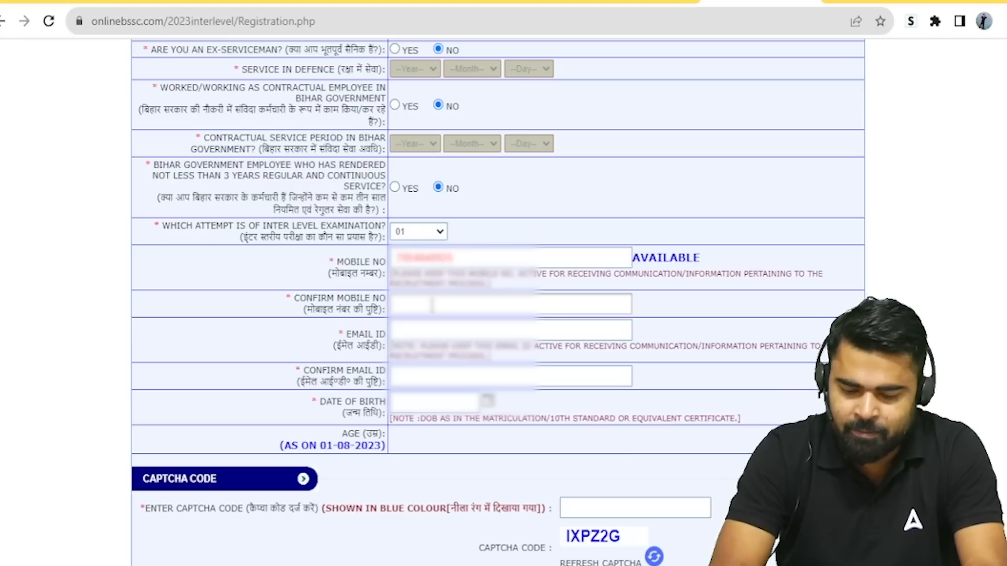
pyautogui.write('???????')
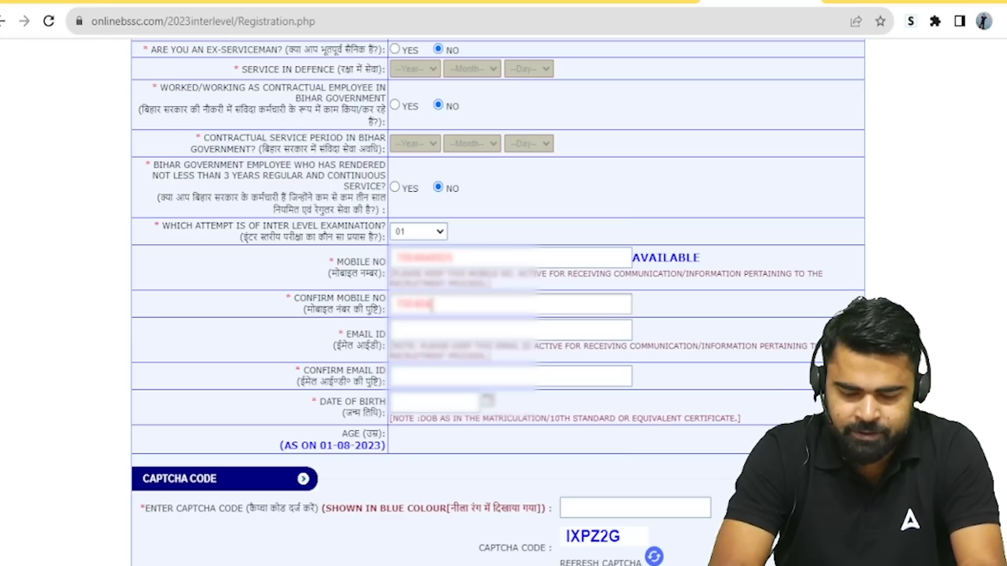
pyautogui.write('?')
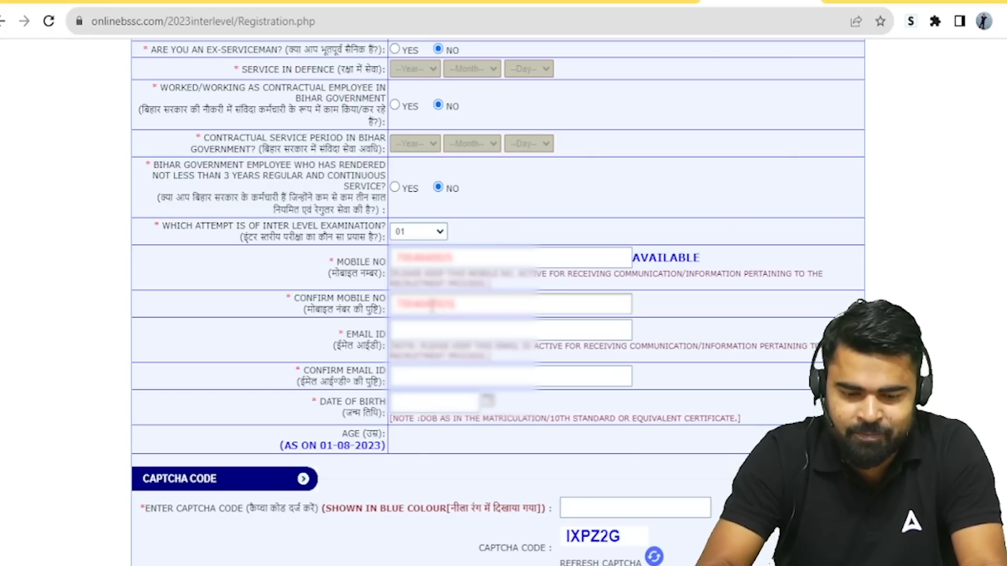
pyautogui.click(489, 328)
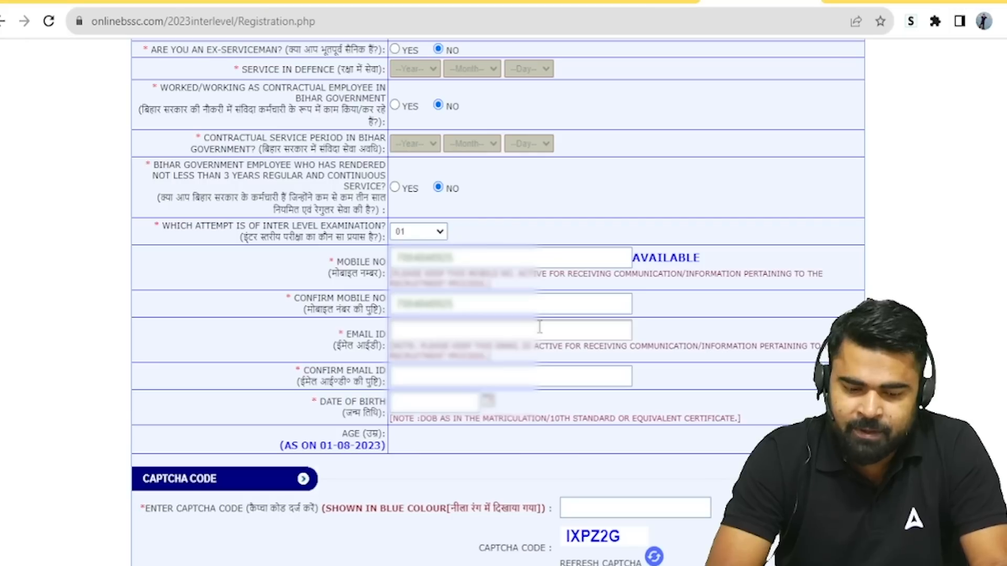
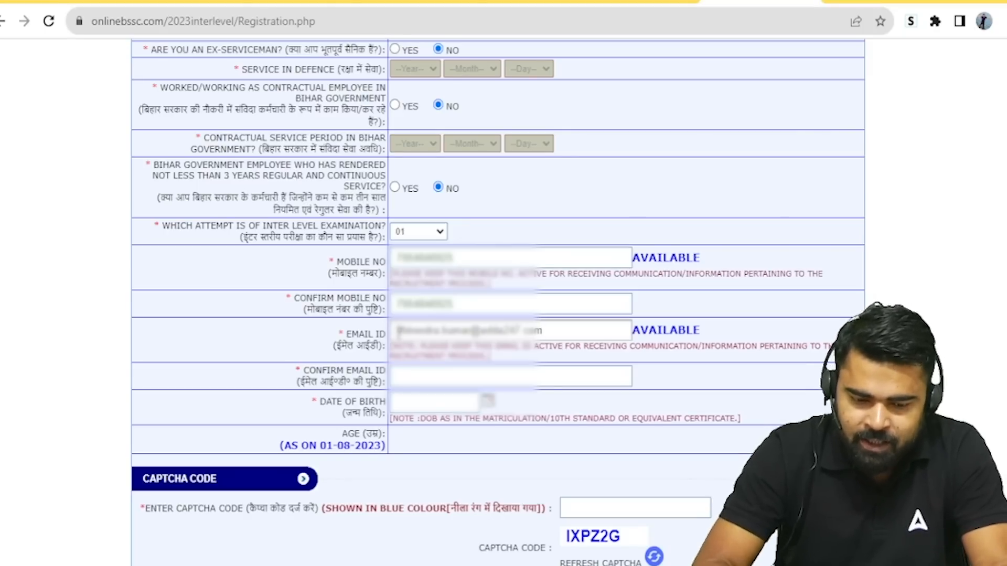
# Step: Fill in the applicant's e-mail address and begin retyping it under Confirm Email ID
pyautogui.click(423, 377)
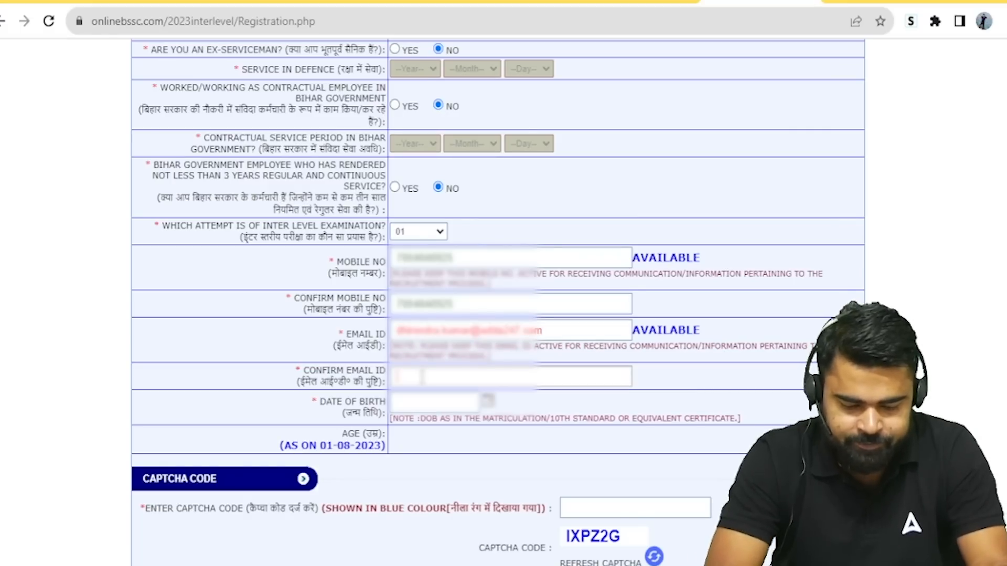
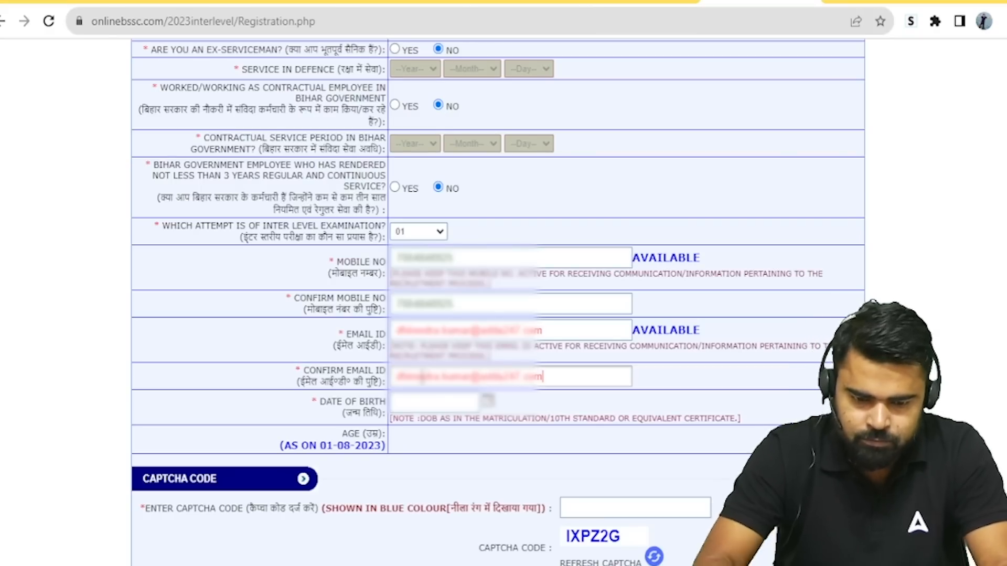
# Step: Set the date of birth to 20 July 1991, giving an age of 32 years 12 days
pyautogui.click(432, 407)
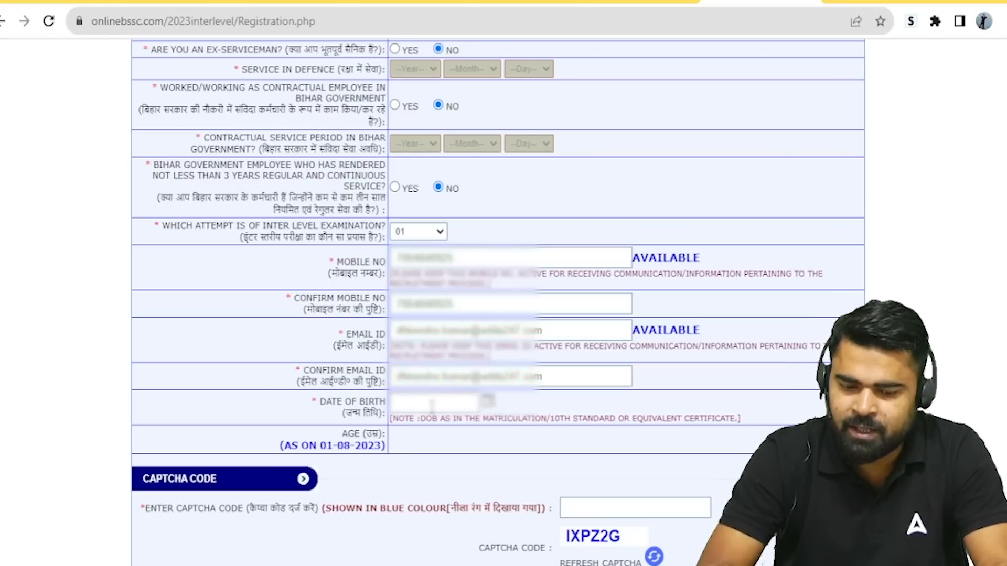
pyautogui.click(491, 405)
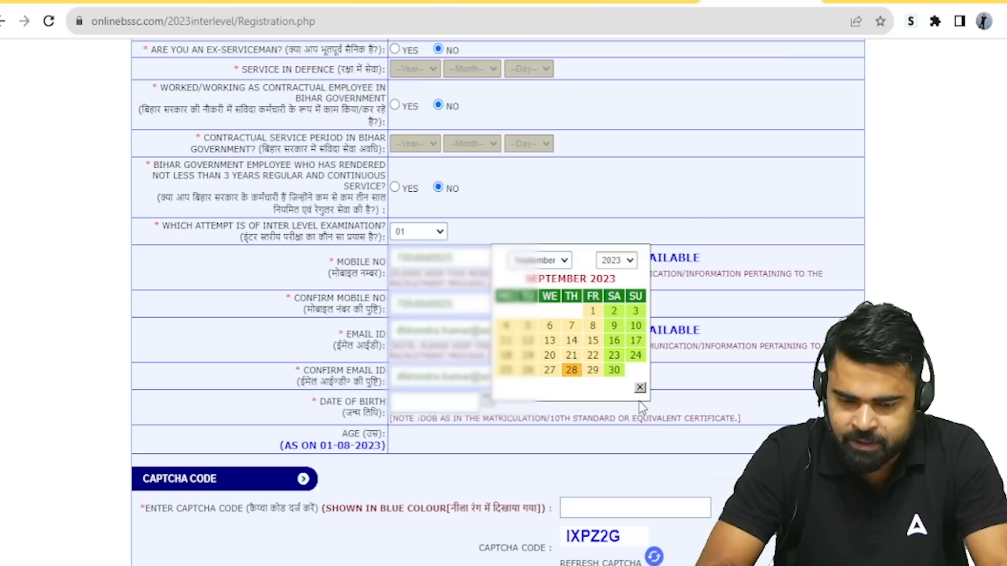
pyautogui.click(614, 323)
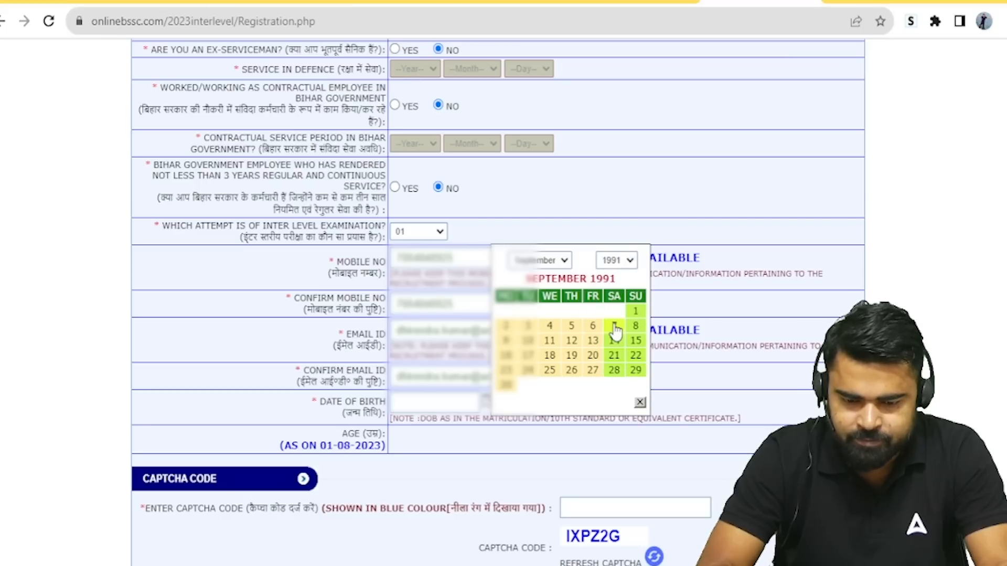
pyautogui.click(563, 261)
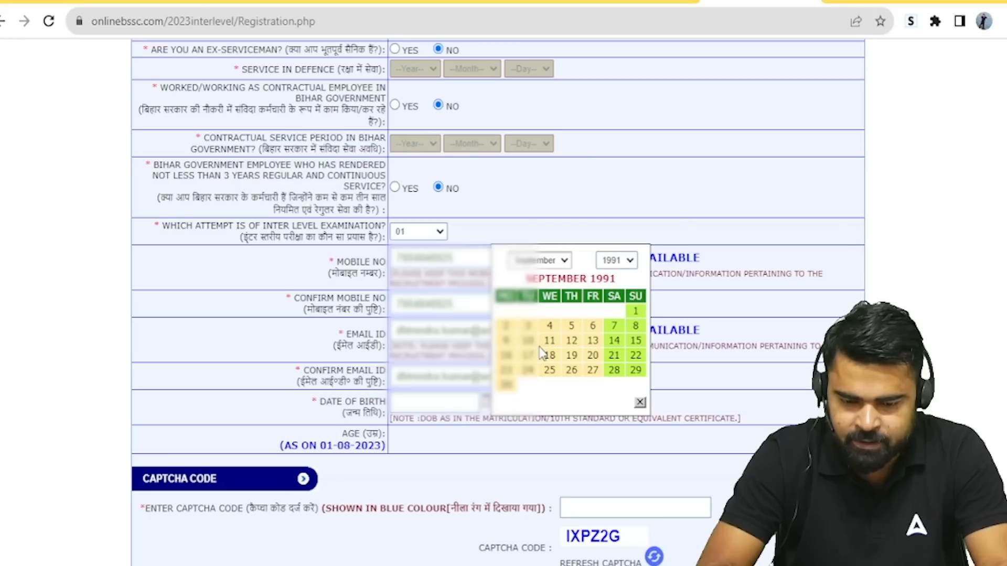
pyautogui.click(546, 353)
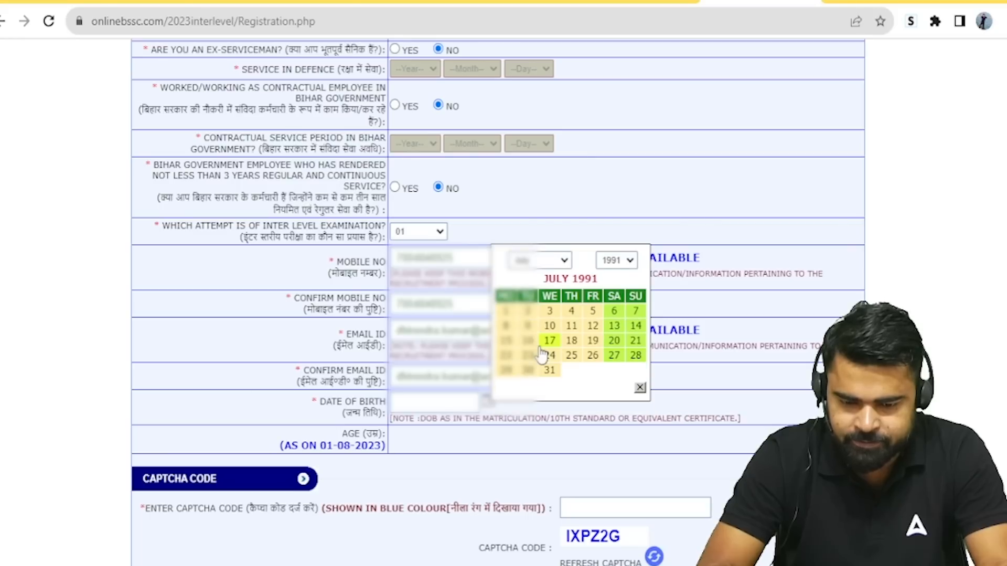
pyautogui.click(614, 341)
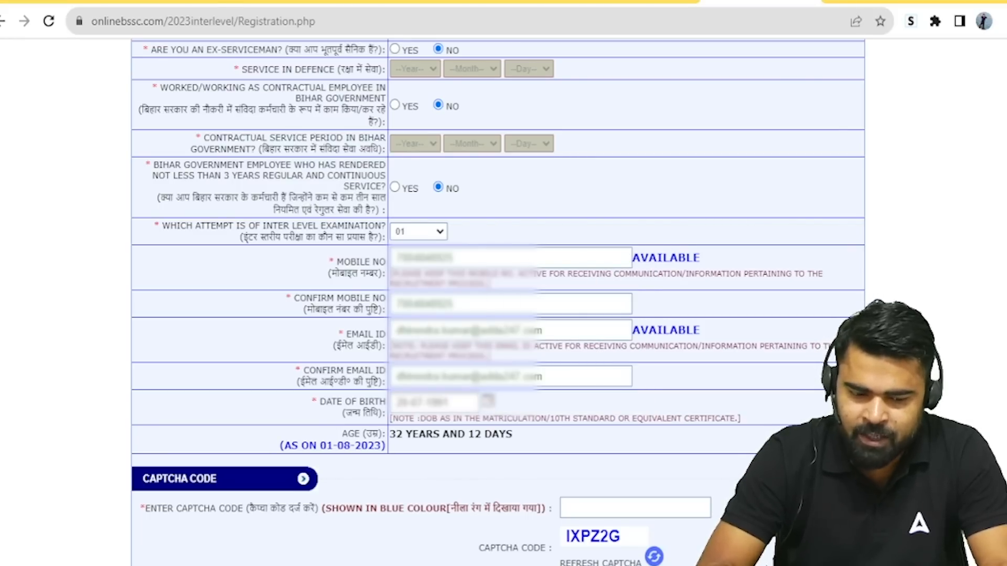
pyautogui.scroll(-3, 499, 283)
# Step: Enter the displayed captcha code and submit the registration with Save and Continue
pyautogui.click(596, 360)
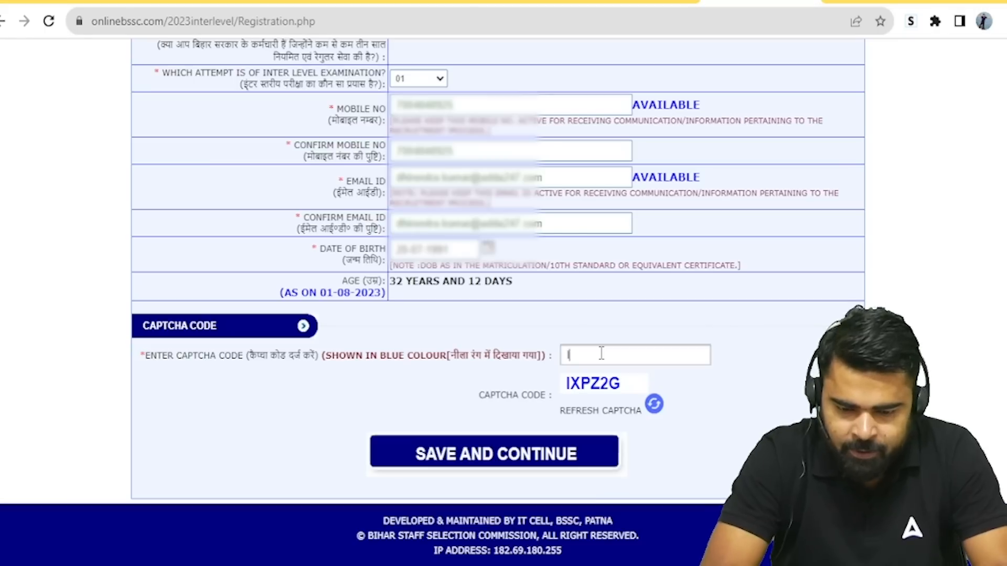
pyautogui.write('IXPZ2G')
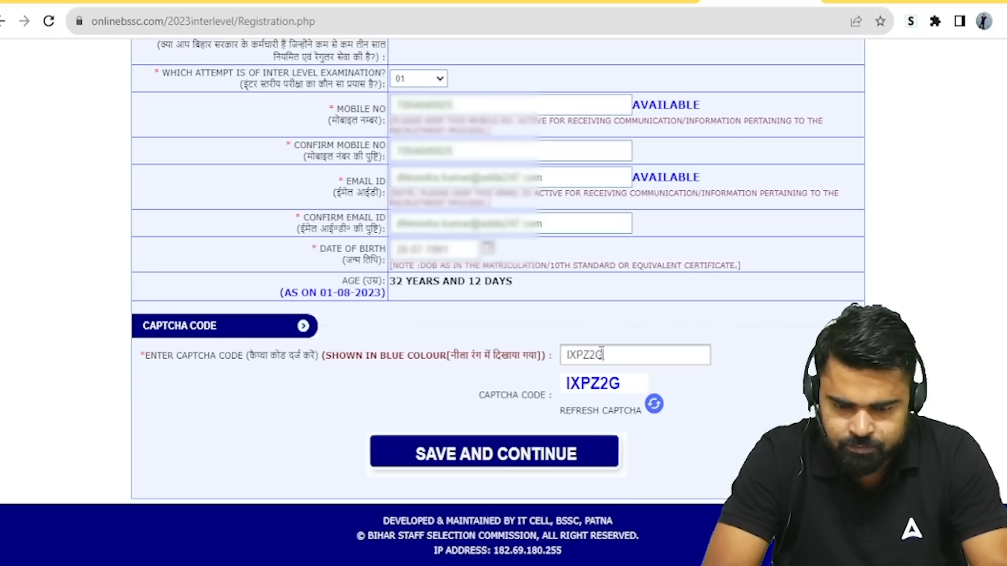
pyautogui.click(486, 459)
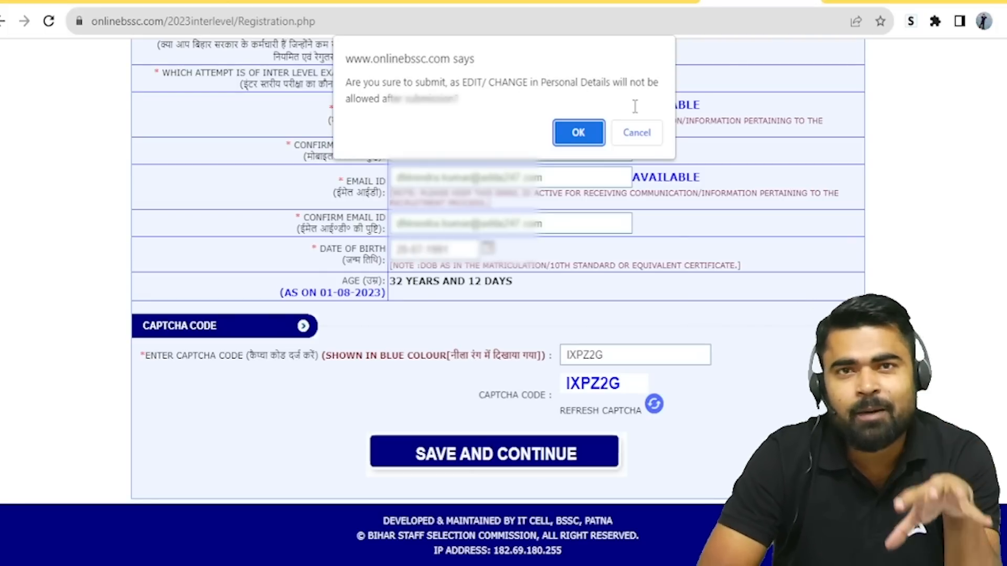
# Step: Cancel the confirmation prompt, review the form, and submit it again
pyautogui.click(645, 133)
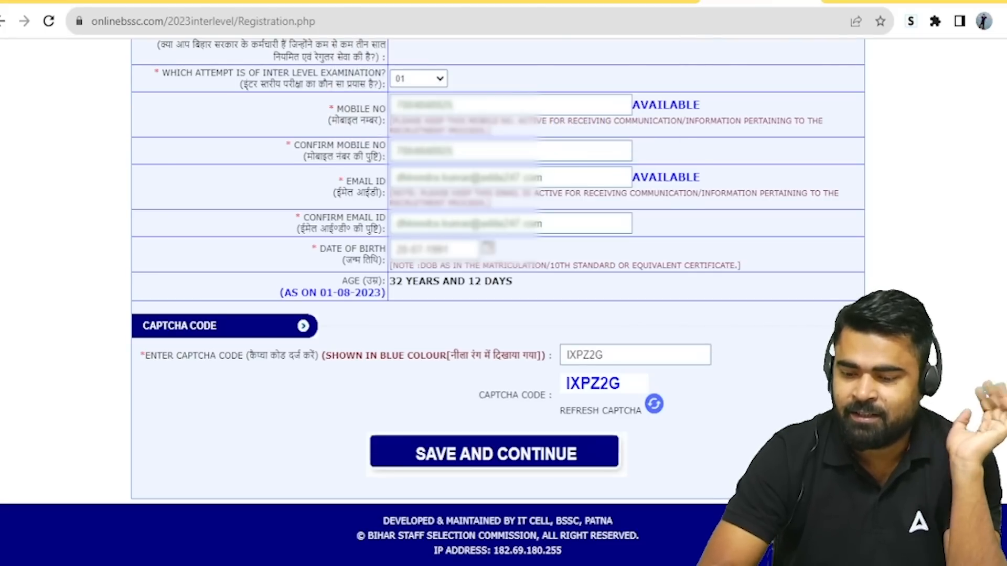
pyautogui.scroll(12, 498, 302)
pyautogui.scroll(-2, 498, 302)
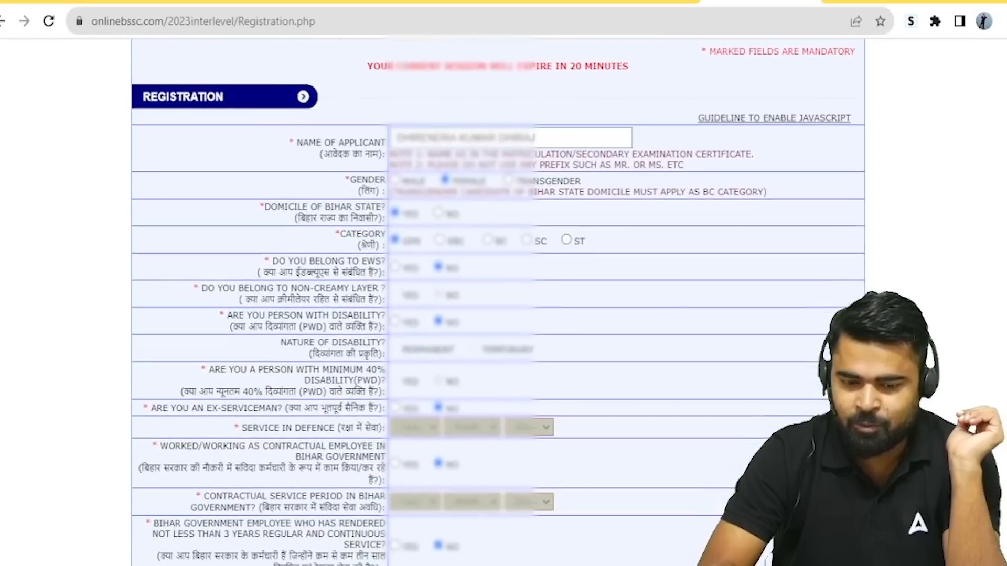
pyautogui.scroll(-10, 498, 302)
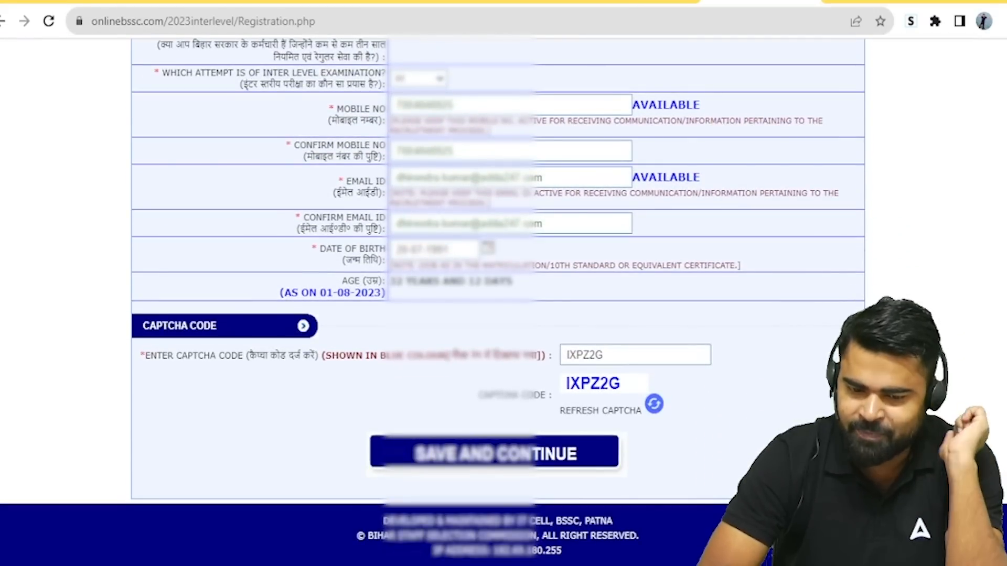
pyautogui.click(512, 460)
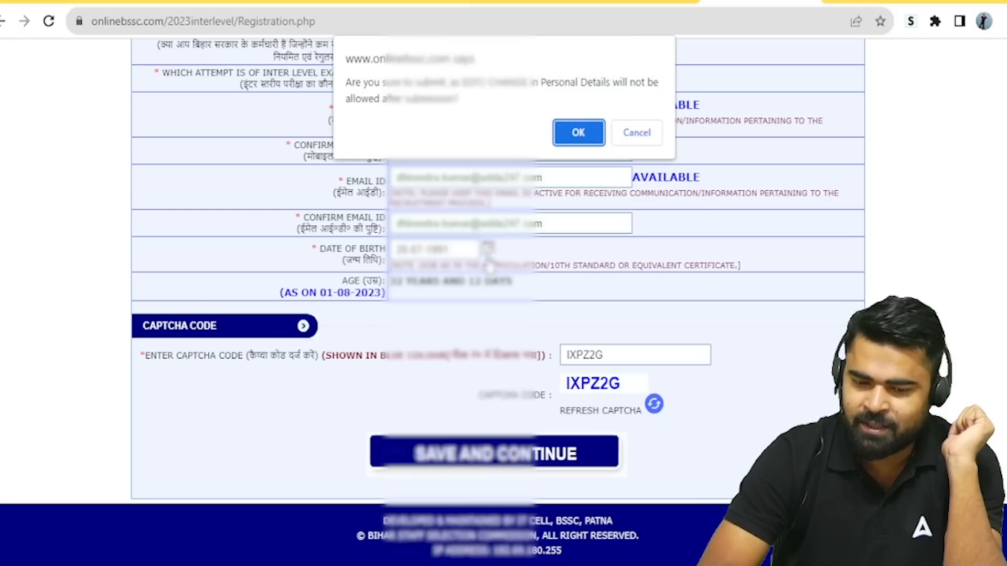
# Step: Confirm the personal details, review the registration page, and submit it via CONFIRM AND NEXT
pyautogui.click(578, 134)
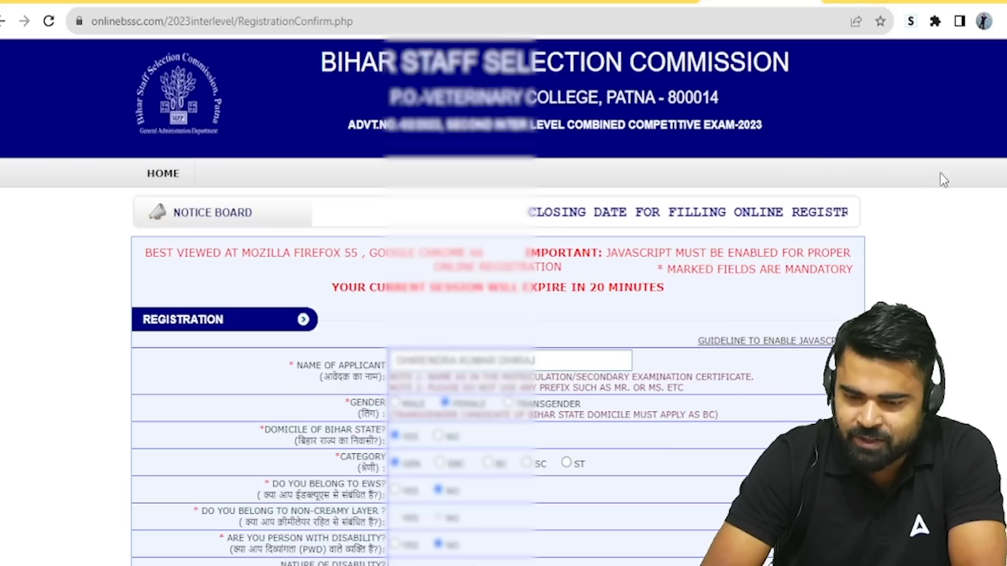
pyautogui.scroll(-12, 989, 370)
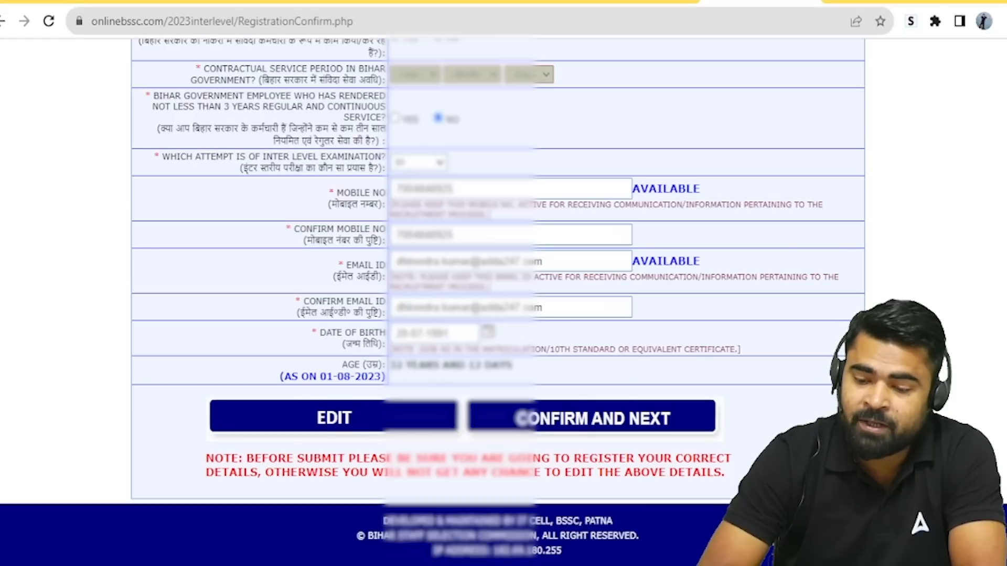
pyautogui.moveTo(1006, 503); pyautogui.dragTo(977, 425)
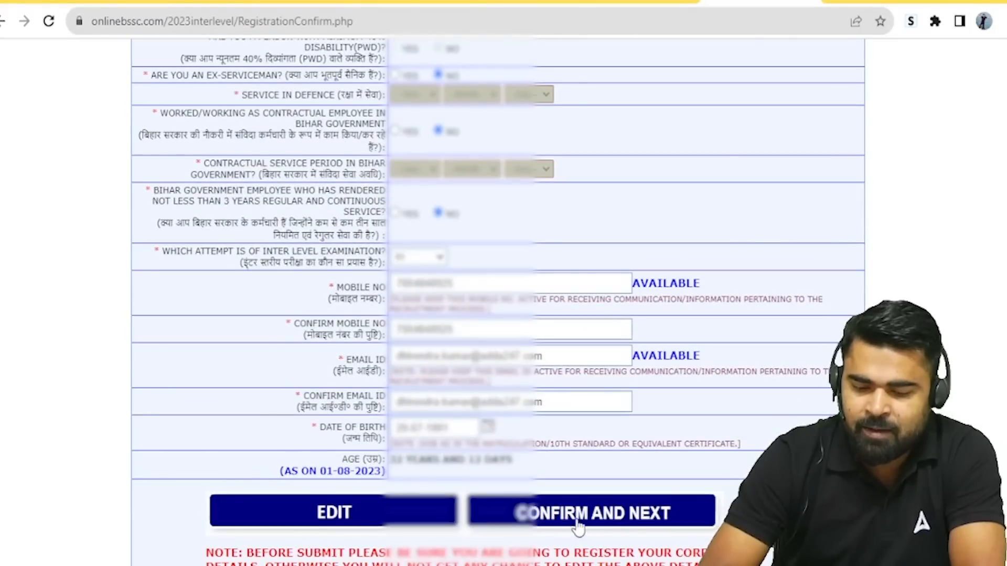
pyautogui.click(596, 522)
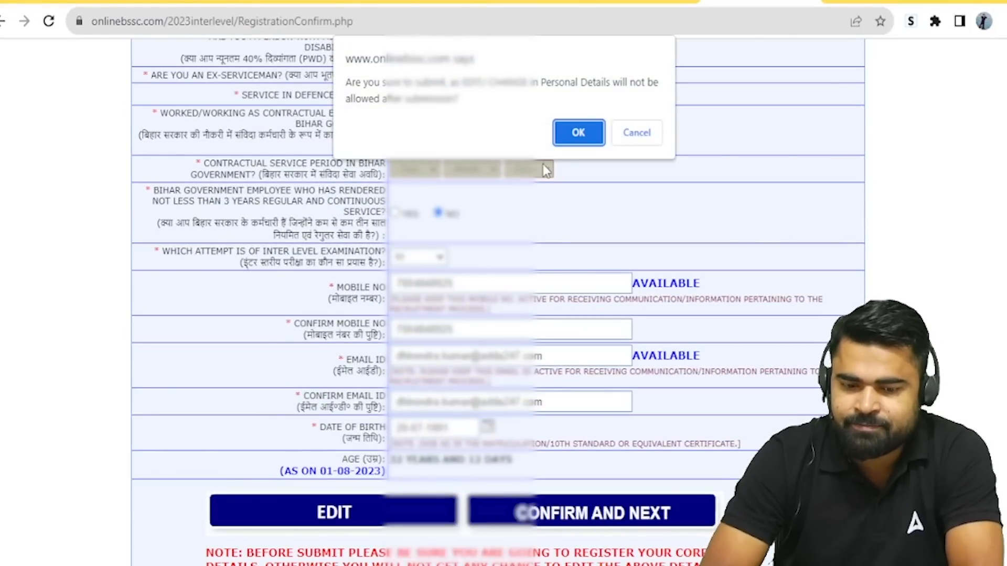
# Step: Accept the final submission warning so the registration number and password are issued
pyautogui.click(577, 136)
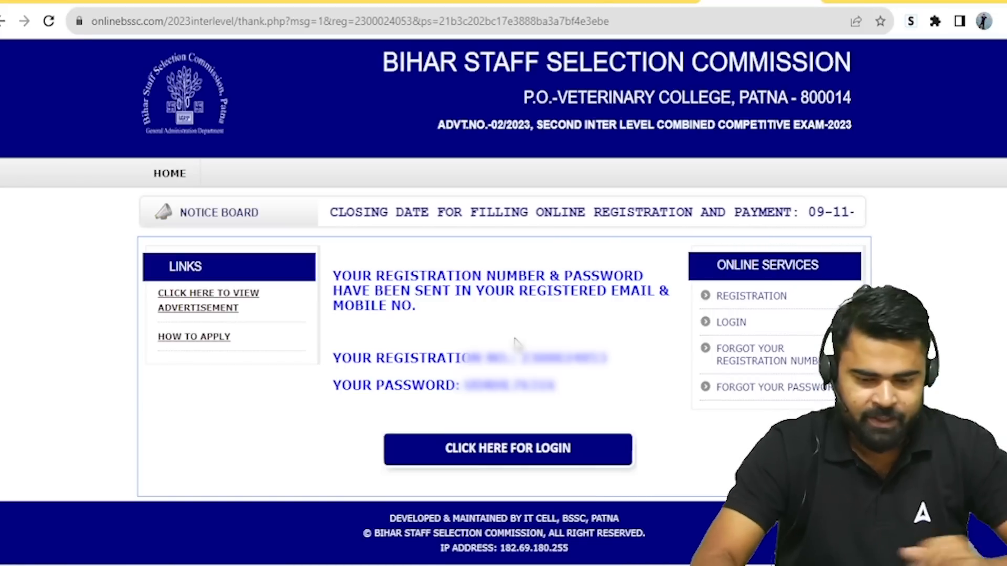
# Step: On the login page, enter the registration number, re-enter the password, and fill in the captcha code
pyautogui.click(517, 463)
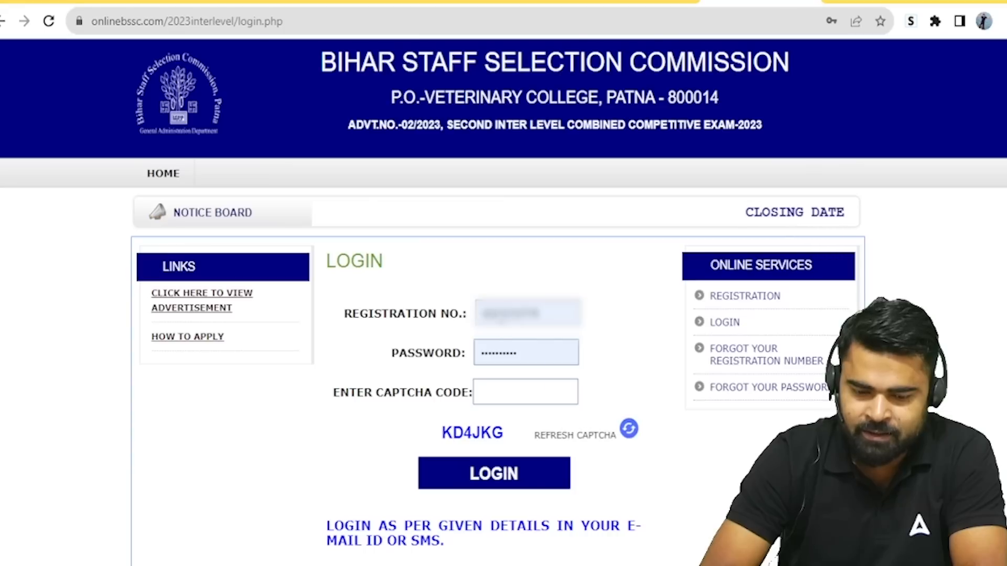
pyautogui.click(524, 403)
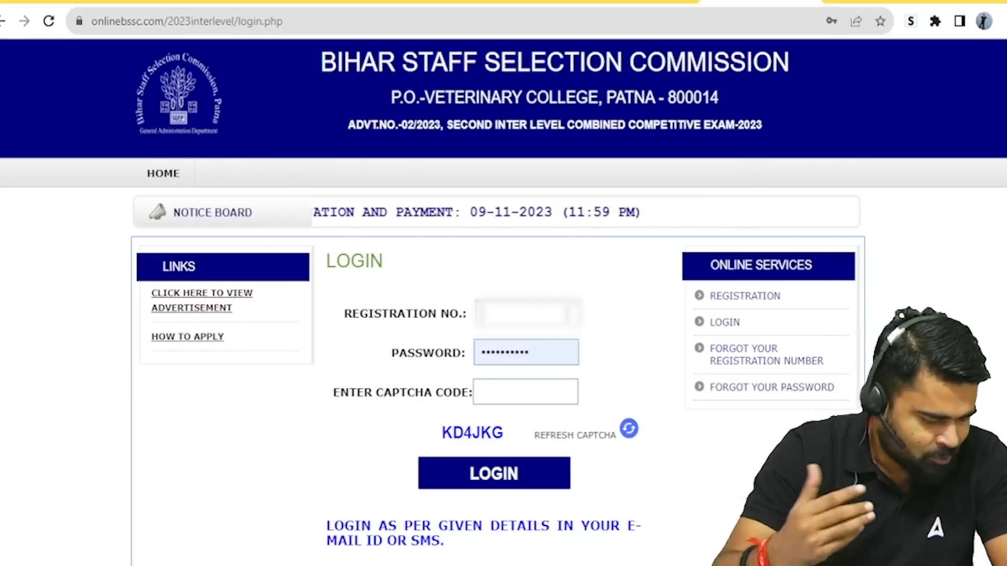
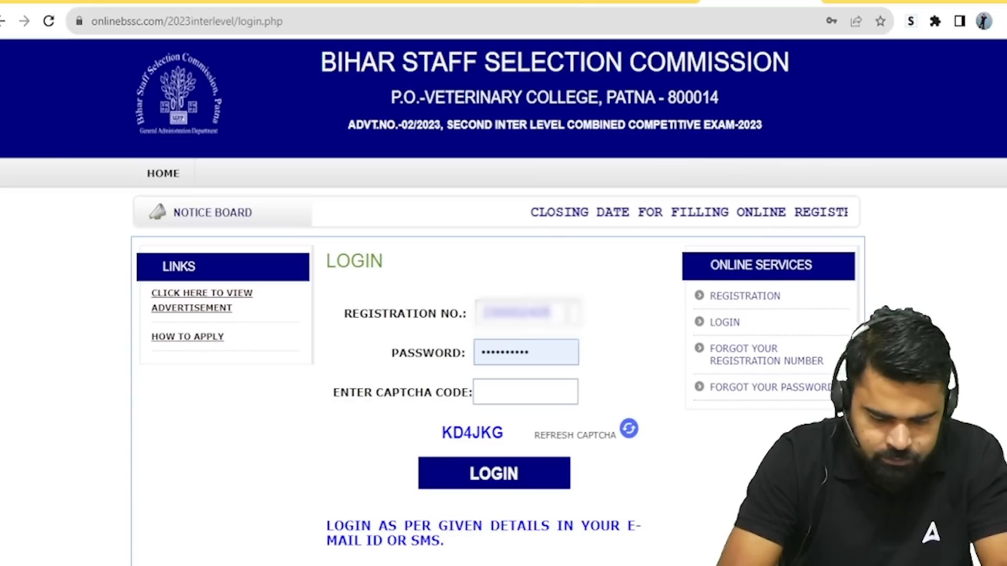
pyautogui.click(547, 362)
pyautogui.press('BackSpace')
pyautogui.press('BackSpace')
pyautogui.press('BackSpace')
pyautogui.press('BackSpace')
pyautogui.press('BackSpace')
pyautogui.press('BackSpace')
pyautogui.press('BackSpace')
pyautogui.press('BackSpace')
pyautogui.press('BackSpace')
pyautogui.press('BackSpace')
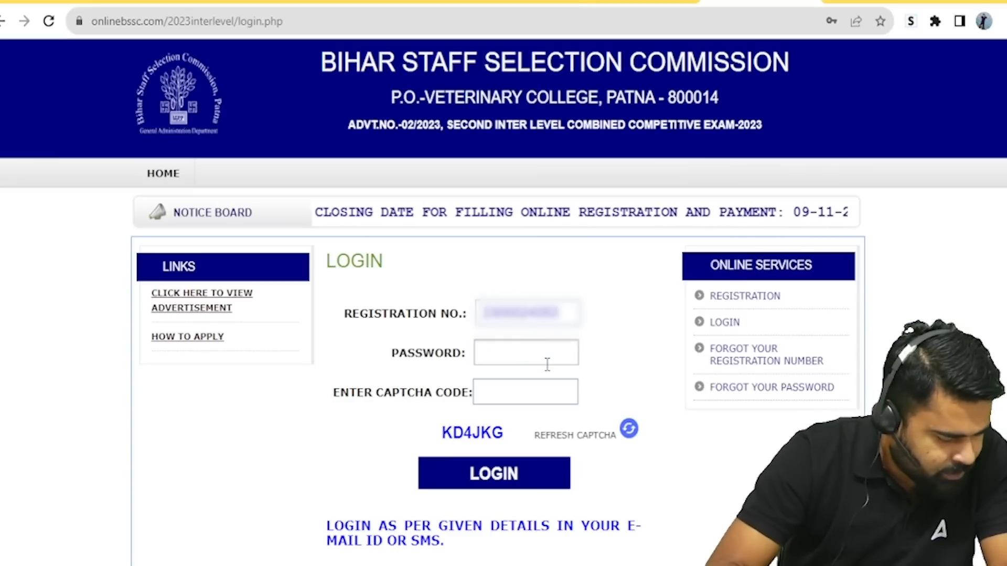
pyautogui.write('••')
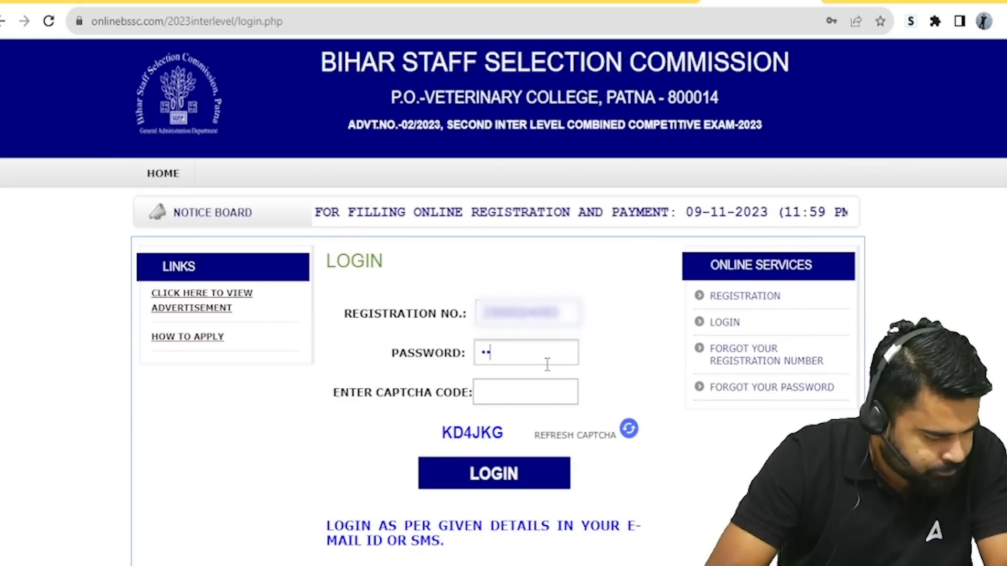
pyautogui.write('•••••')
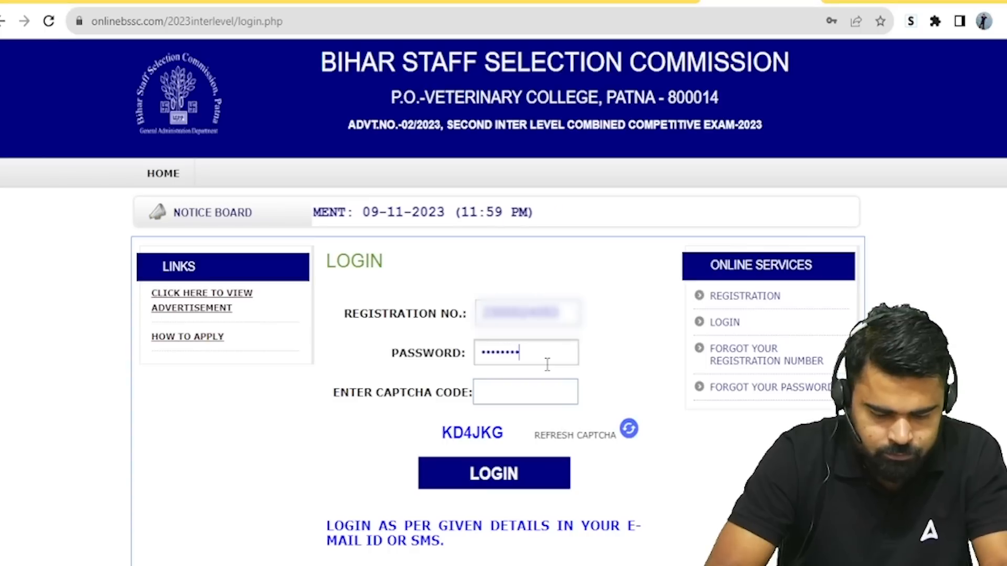
pyautogui.write('•••')
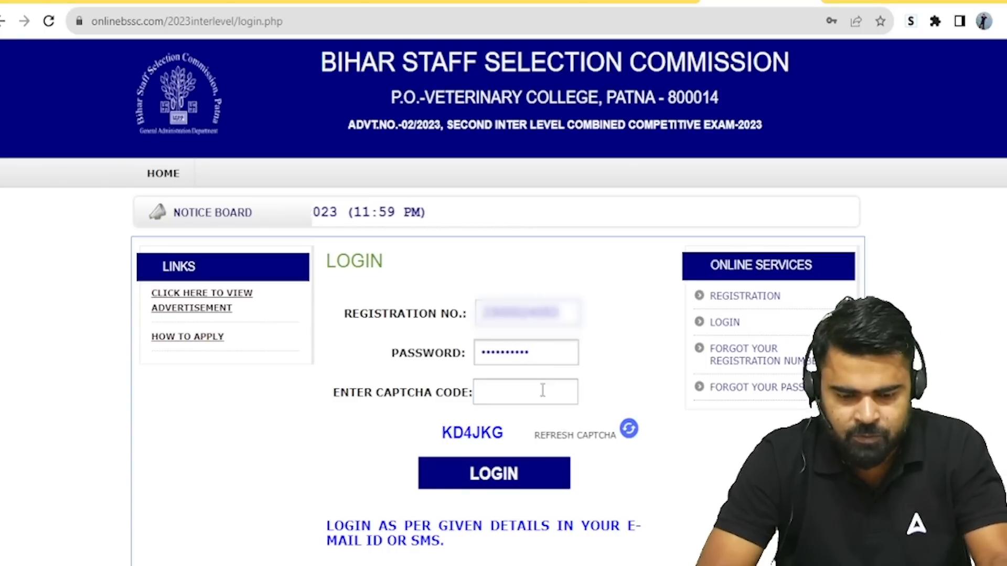
pyautogui.click(537, 396)
pyautogui.write('KD4JKG')
# Step: Log in and move down to the Personal Details section
pyautogui.click(496, 490)
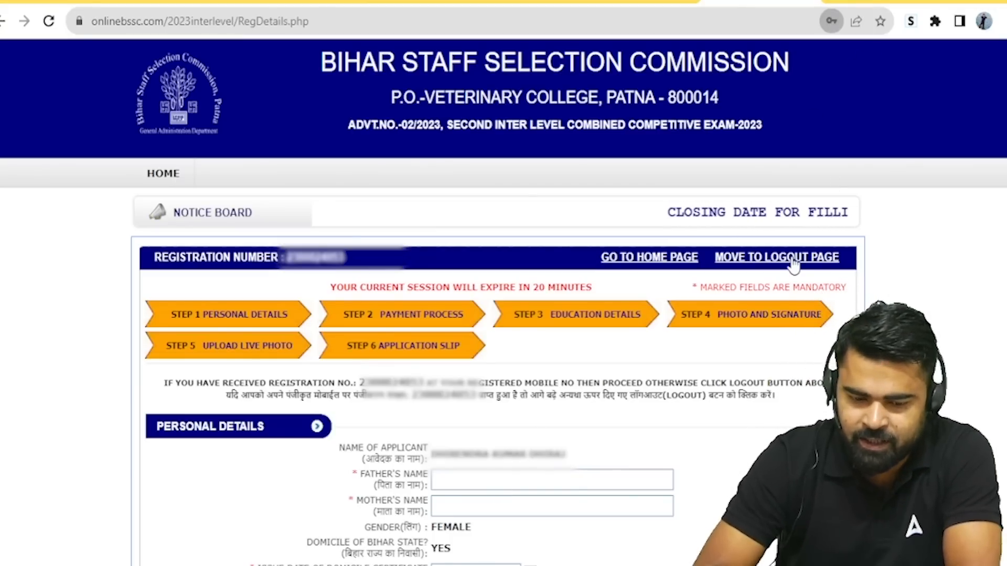
pyautogui.scroll(-1, 964, 185)
pyautogui.scroll(-5, 587, 283)
# Step: Fill in the father's name and the mother's name fields
pyautogui.click(507, 192)
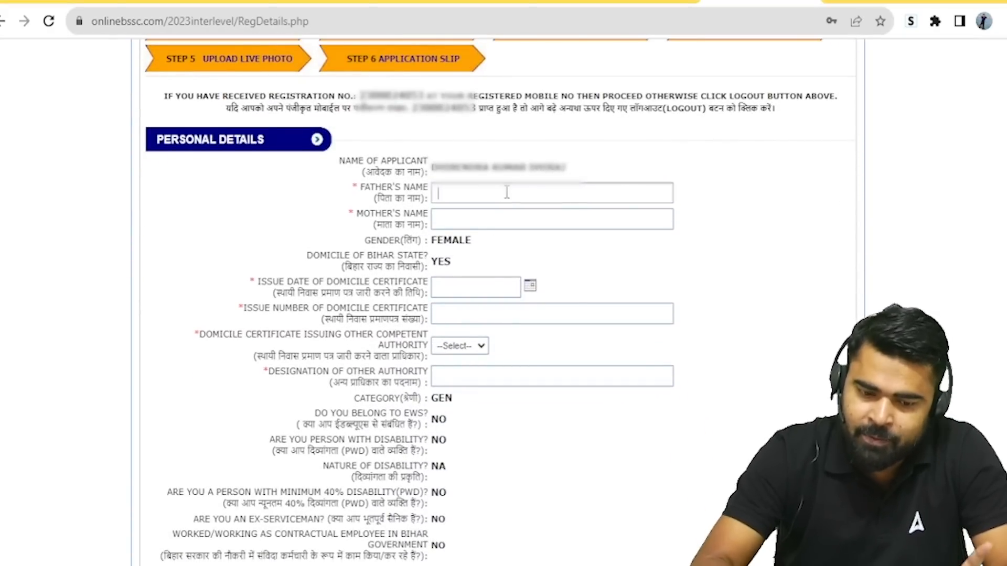
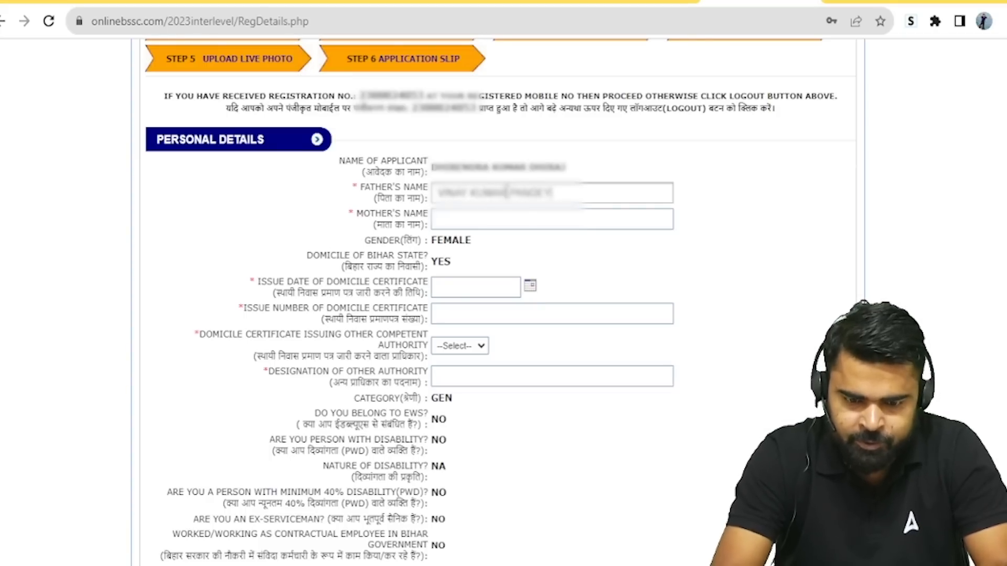
pyautogui.click(472, 217)
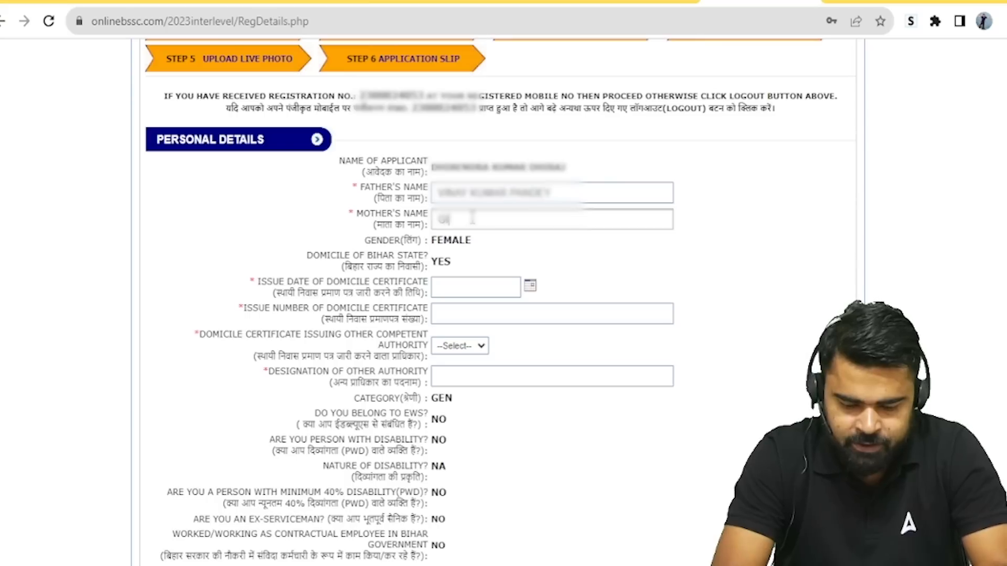
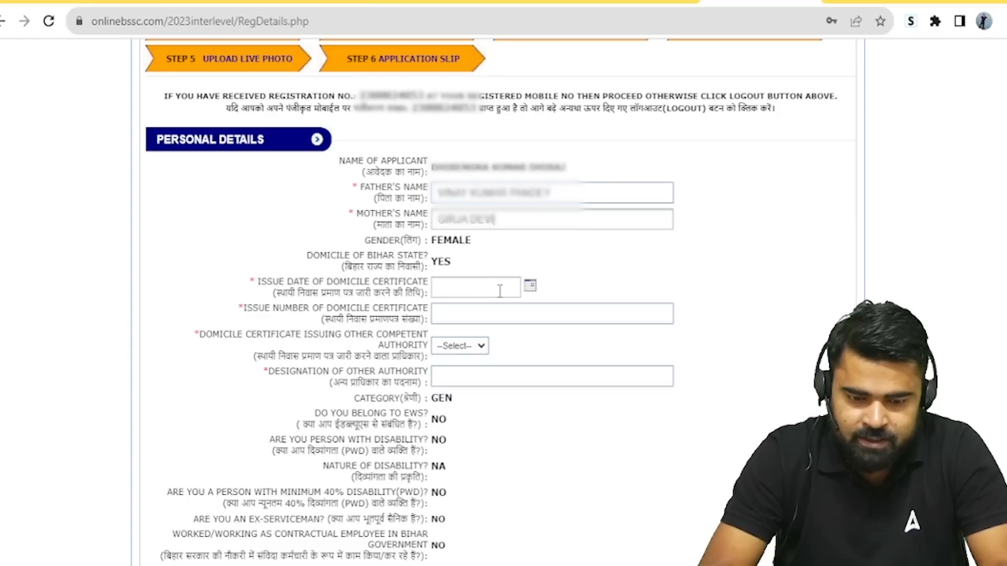
# Step: Set the domicile certificate issue date to 06-09-2023 and enter its issue number
pyautogui.click(531, 287)
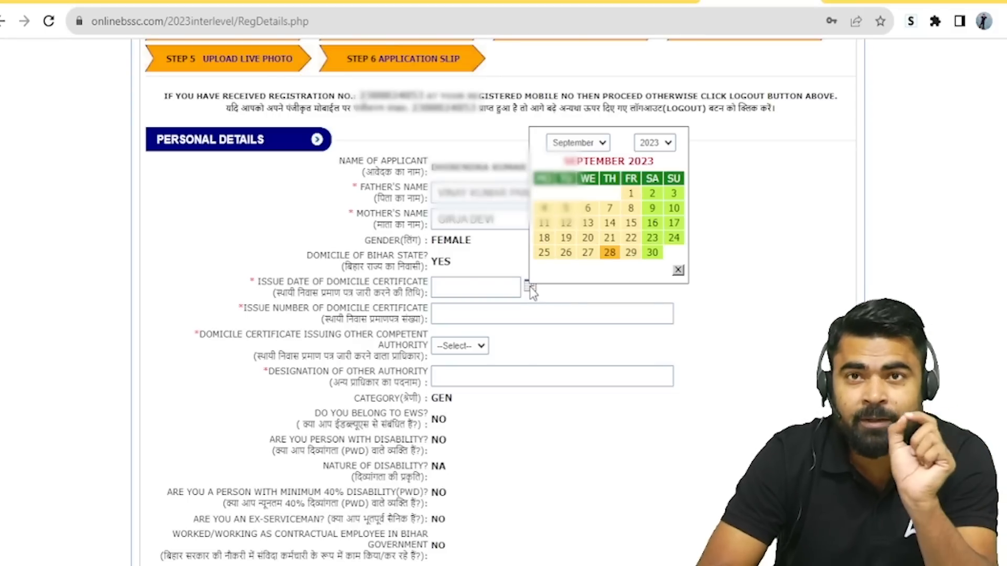
pyautogui.click(587, 209)
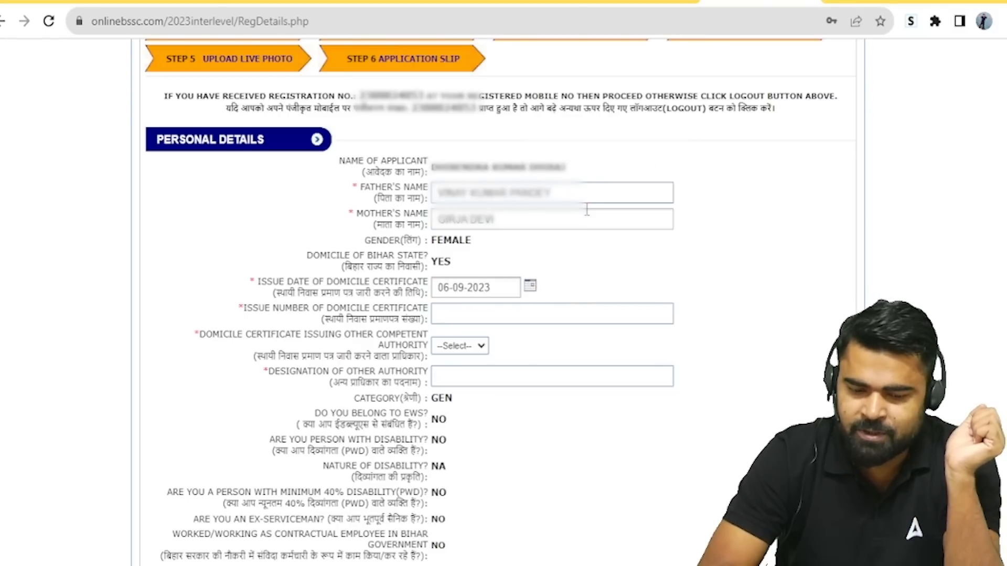
pyautogui.click(522, 318)
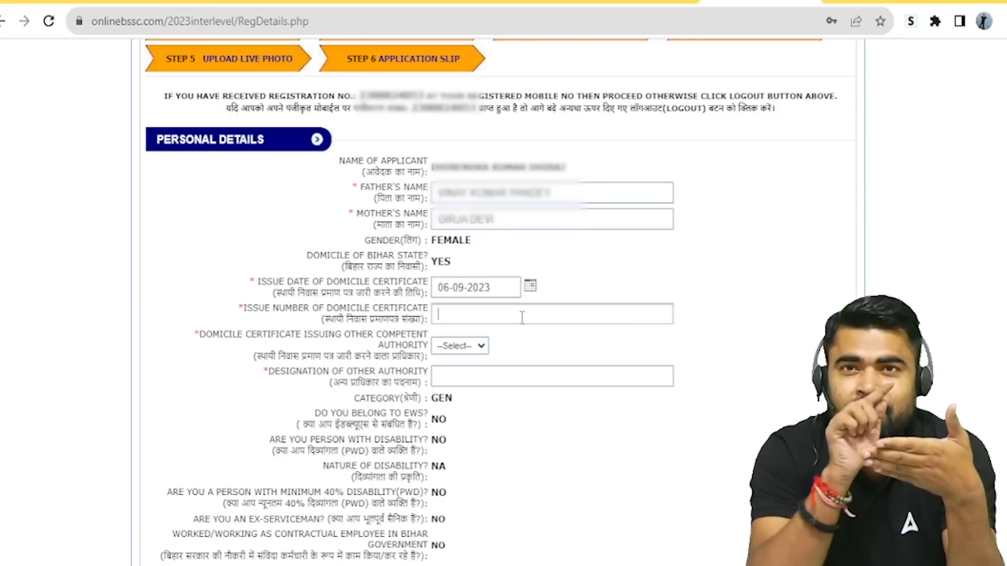
pyautogui.write('234')
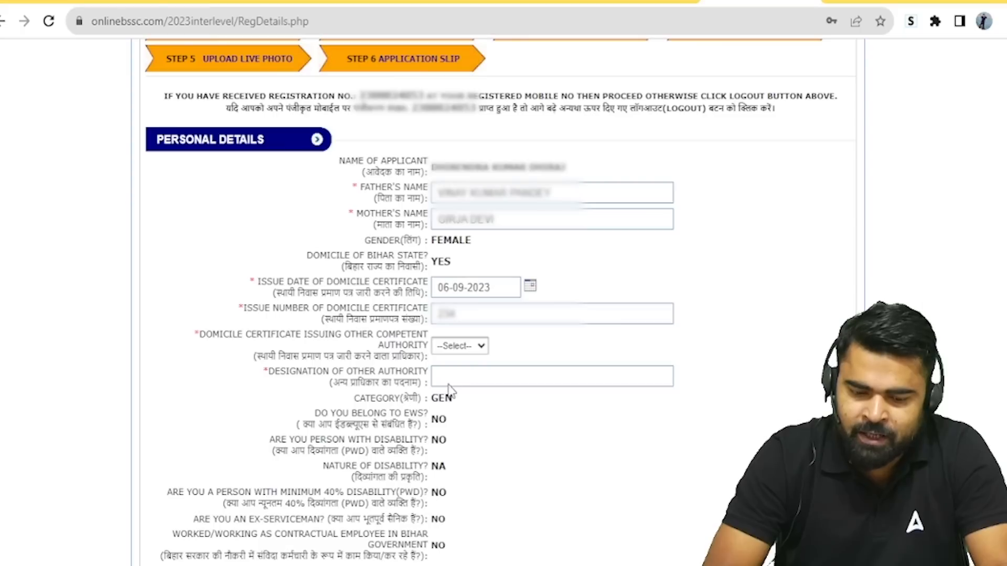
# Step: Select CO as the domicile certificate issuing authority
pyautogui.click(448, 418)
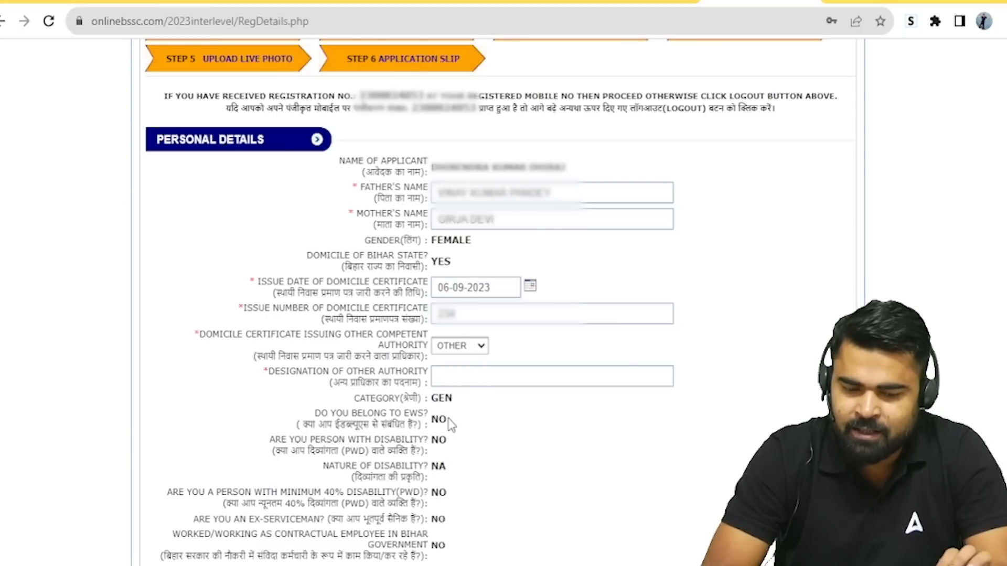
pyautogui.click(478, 348)
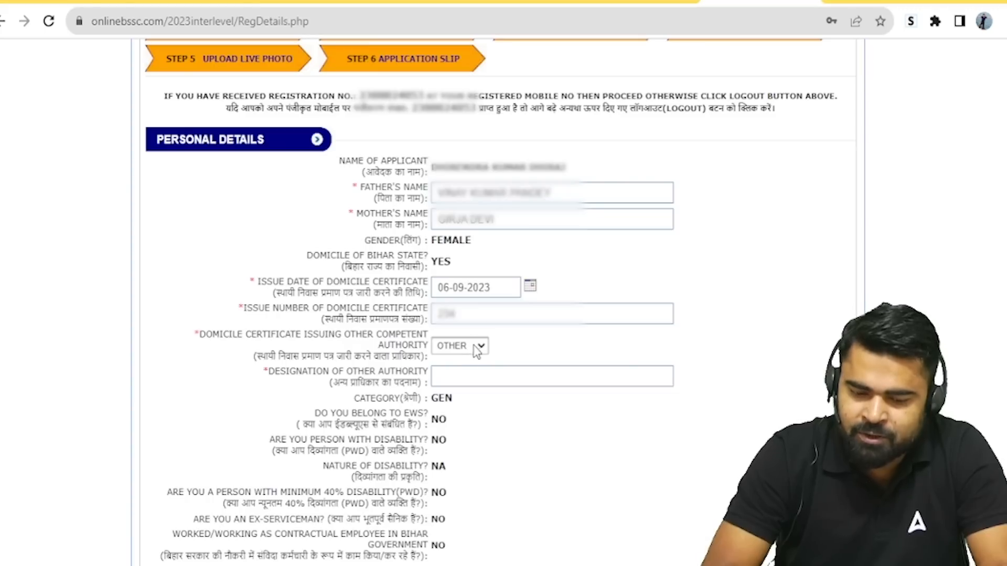
pyautogui.click(461, 379)
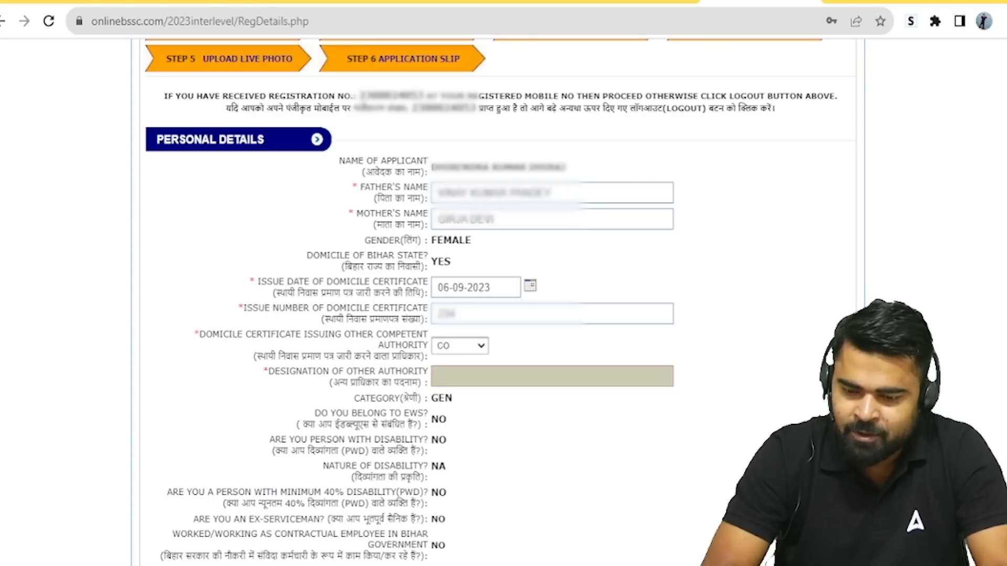
# Step: Answer No to ward of freedom fighter, choose Indian nationality, and enter the Aadhar card number
pyautogui.scroll(-10, 499, 302)
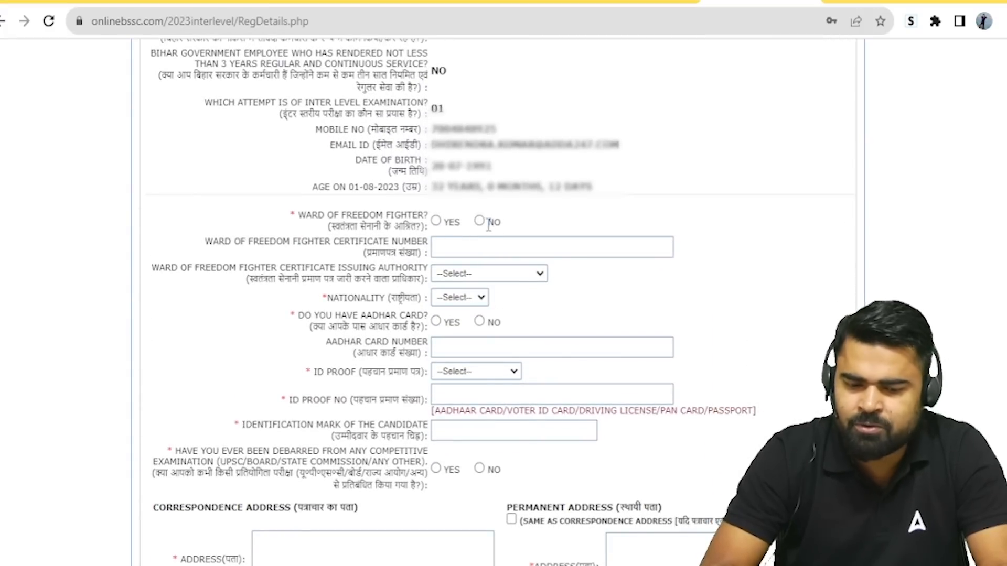
pyautogui.click(480, 222)
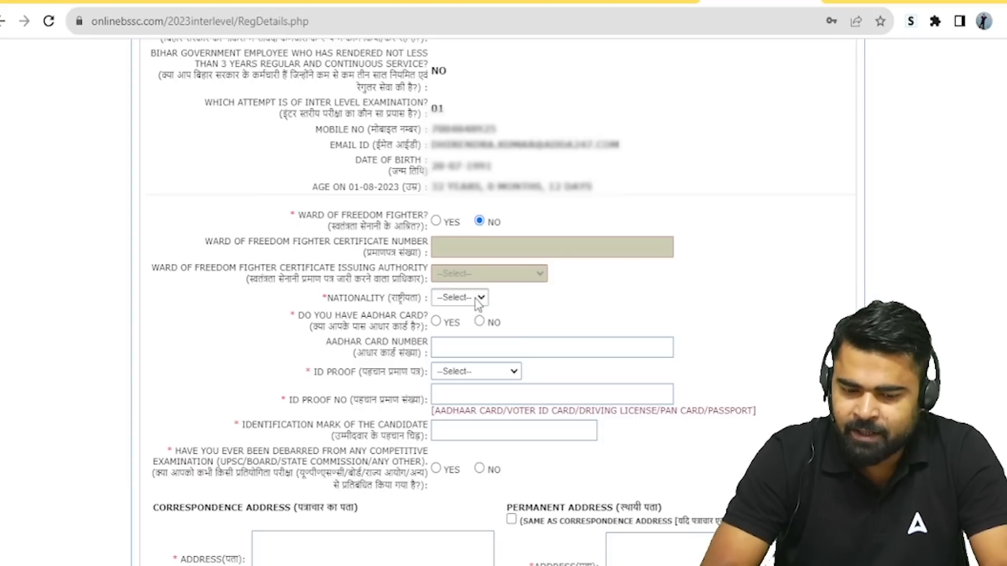
pyautogui.click(459, 326)
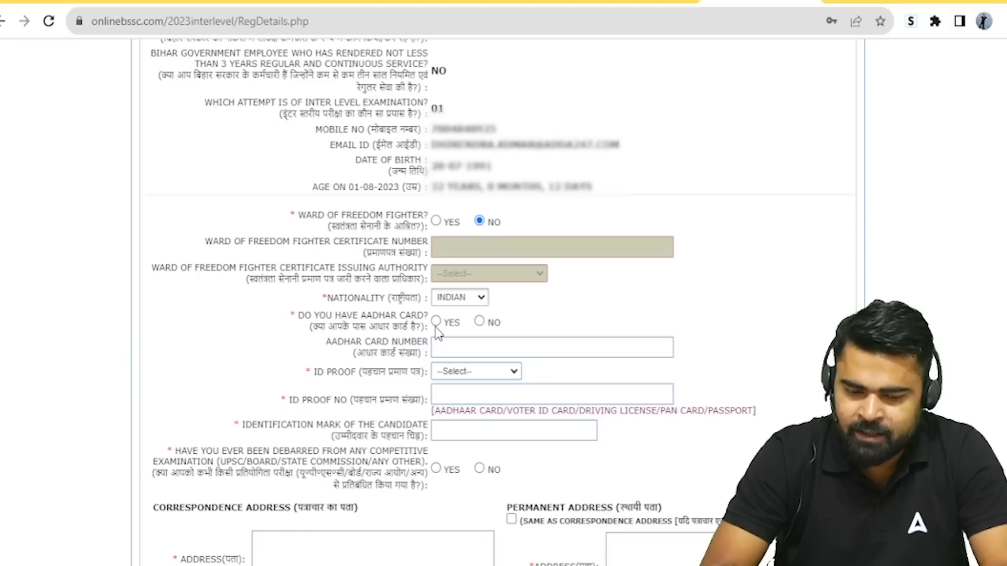
pyautogui.click(436, 322)
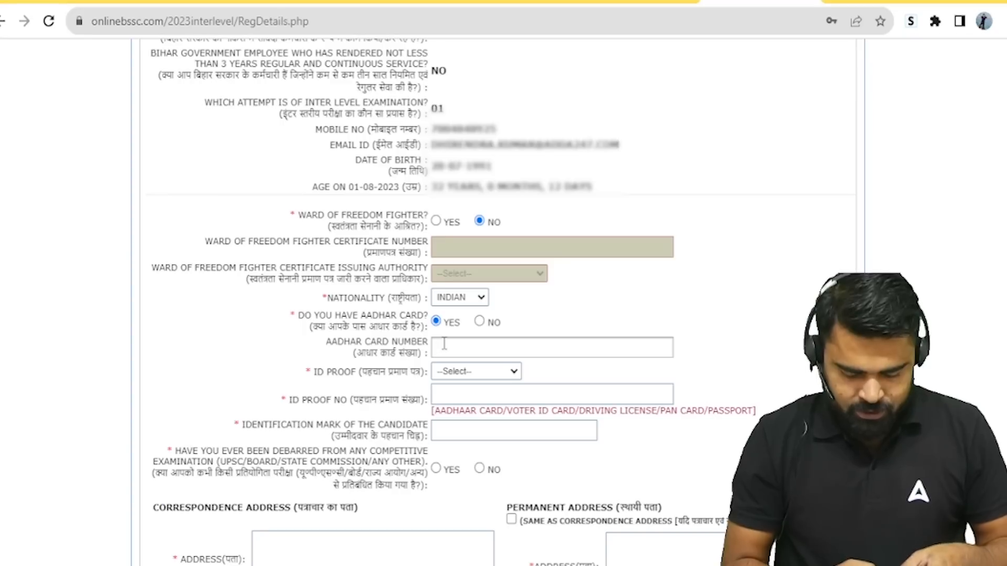
pyautogui.write('2324')
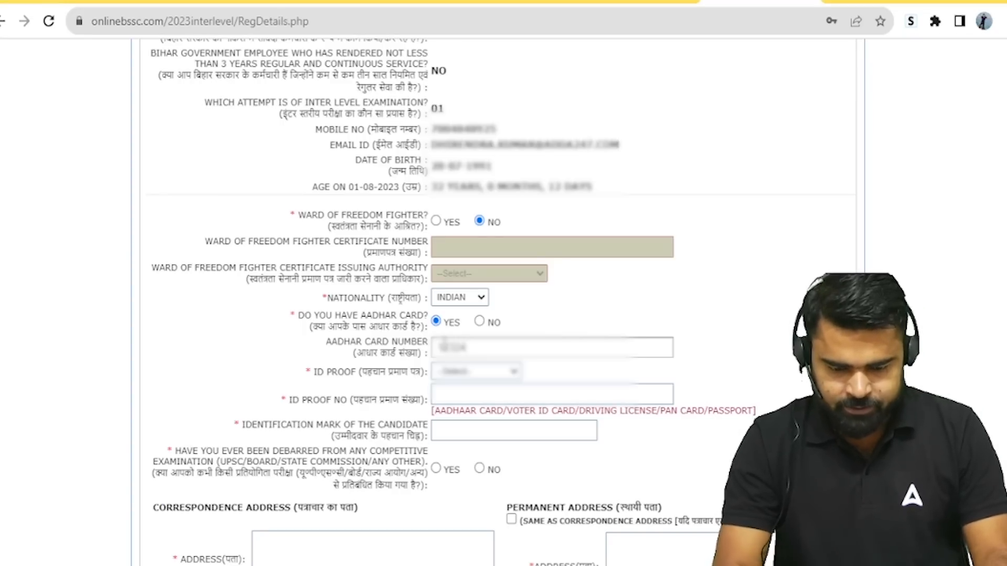
pyautogui.write('*')
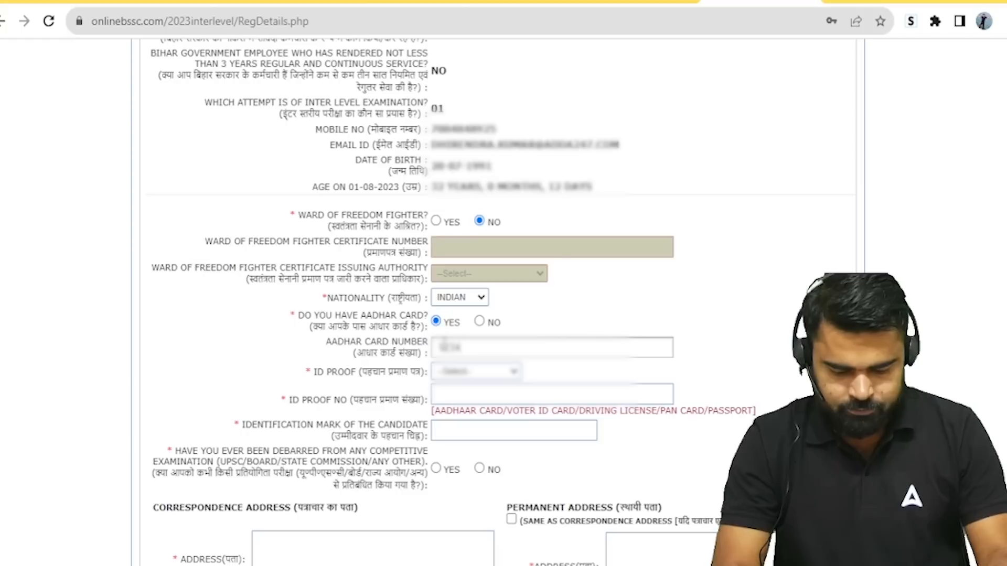
pyautogui.write('********')
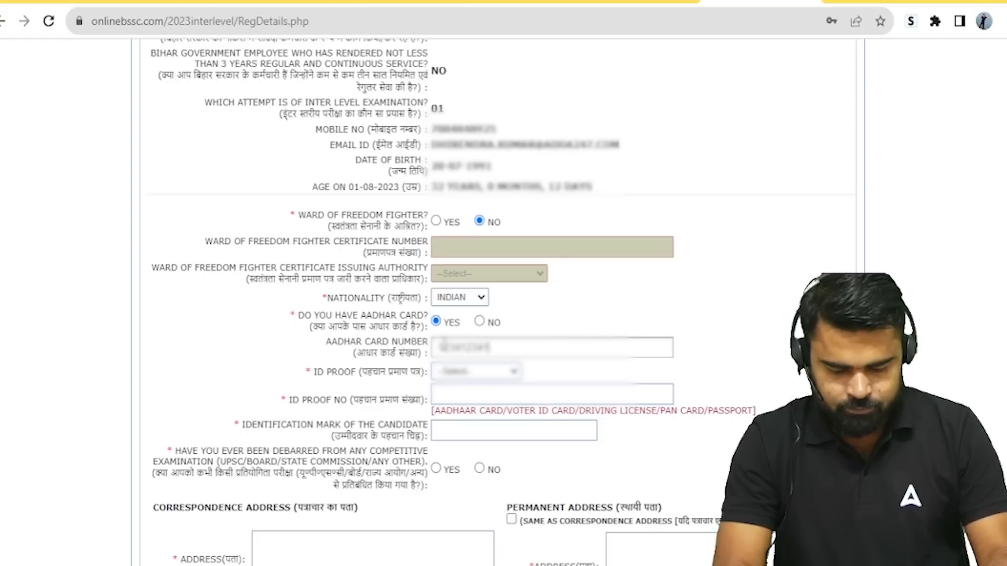
pyautogui.write('*')
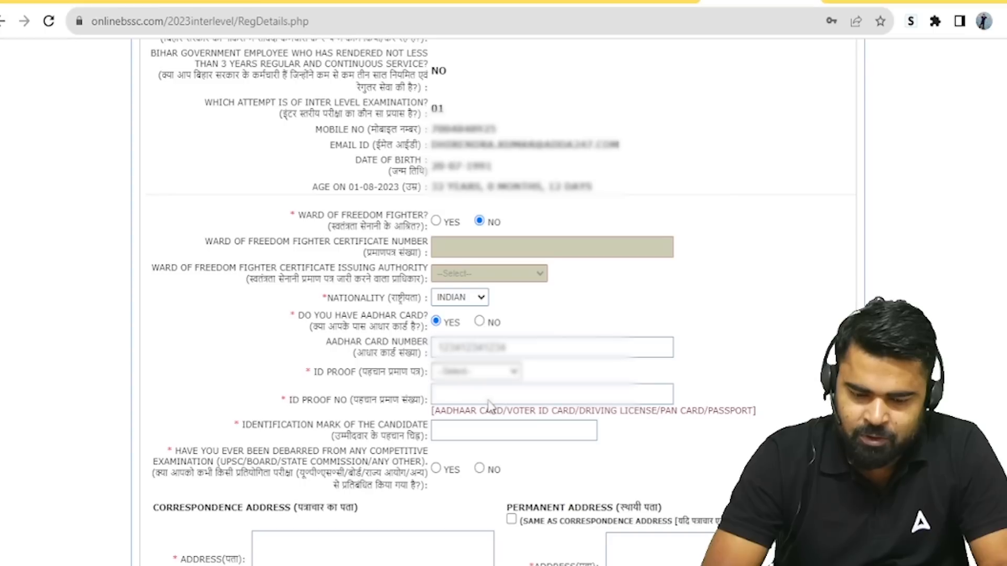
# Step: Enter the ID proof number, identification mark 'CUT MARK ON RIGHT EYEBROW', and answer No to debarment
pyautogui.click(462, 392)
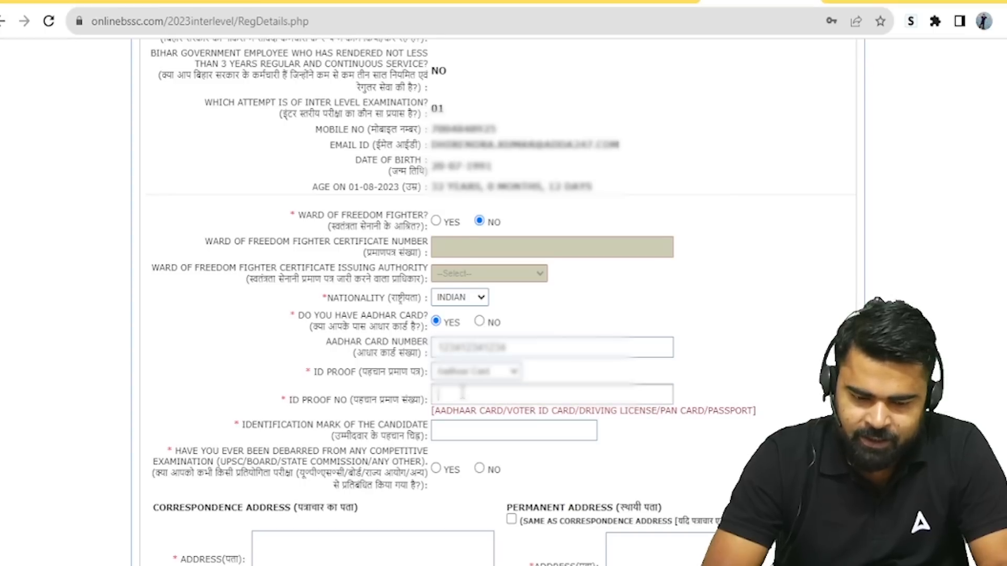
pyautogui.write('1234')
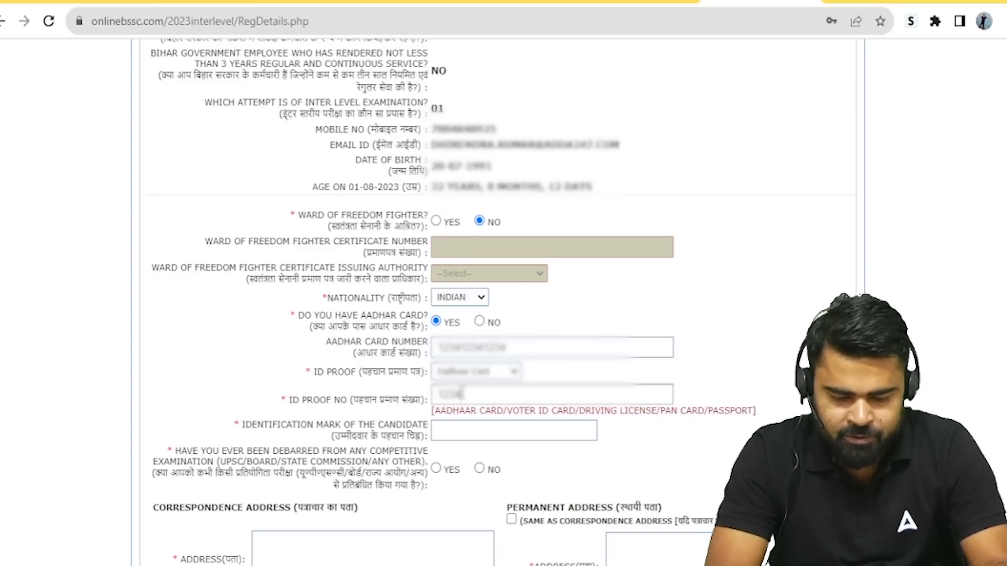
pyautogui.write('1234123')
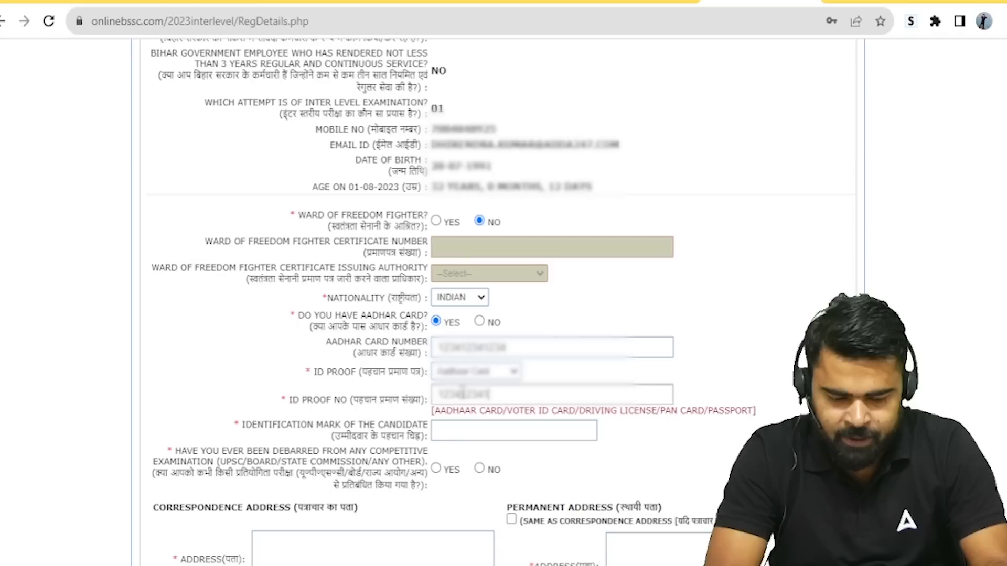
pyautogui.write('4')
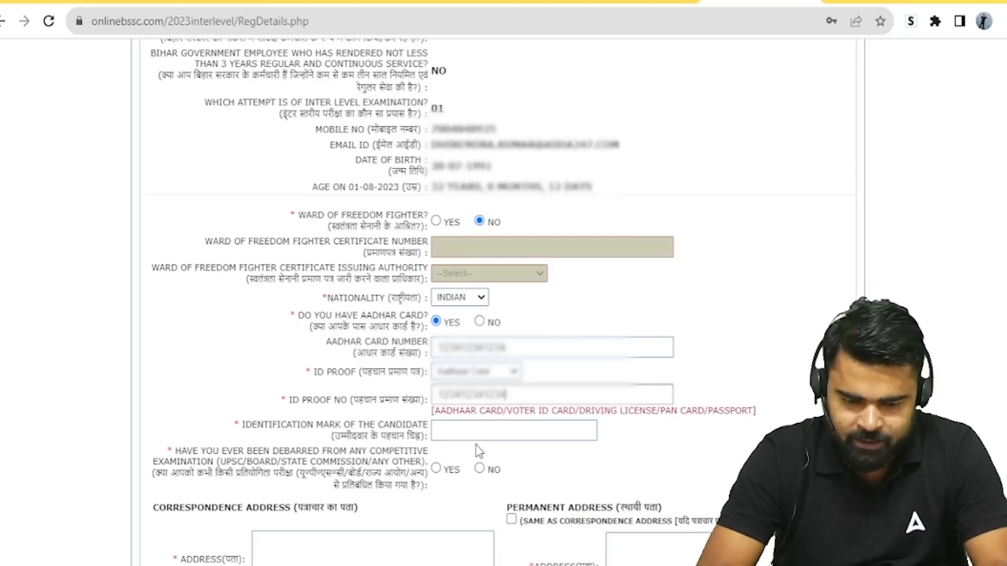
pyautogui.click(477, 428)
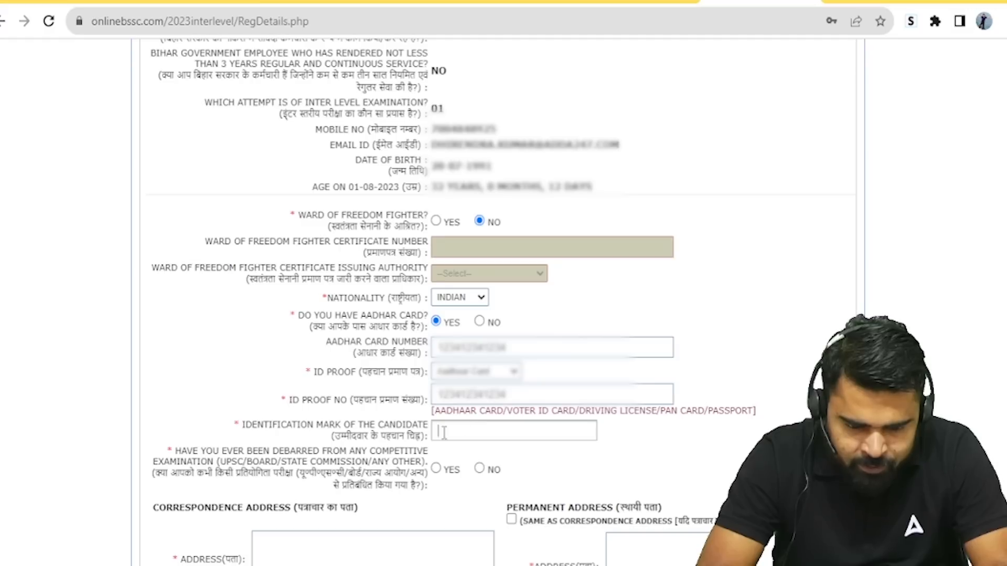
pyautogui.write('CUT')
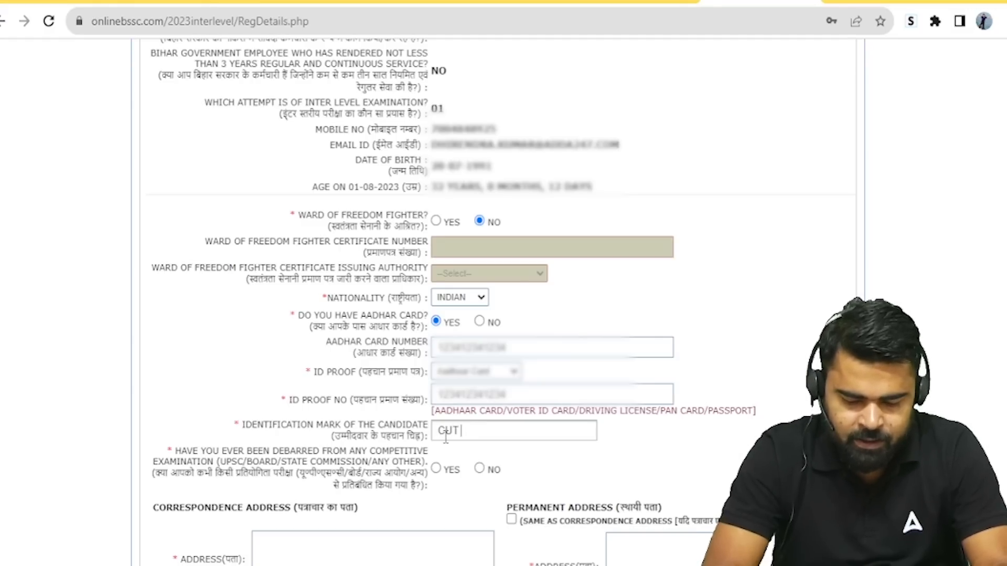
pyautogui.write(' MARK O')
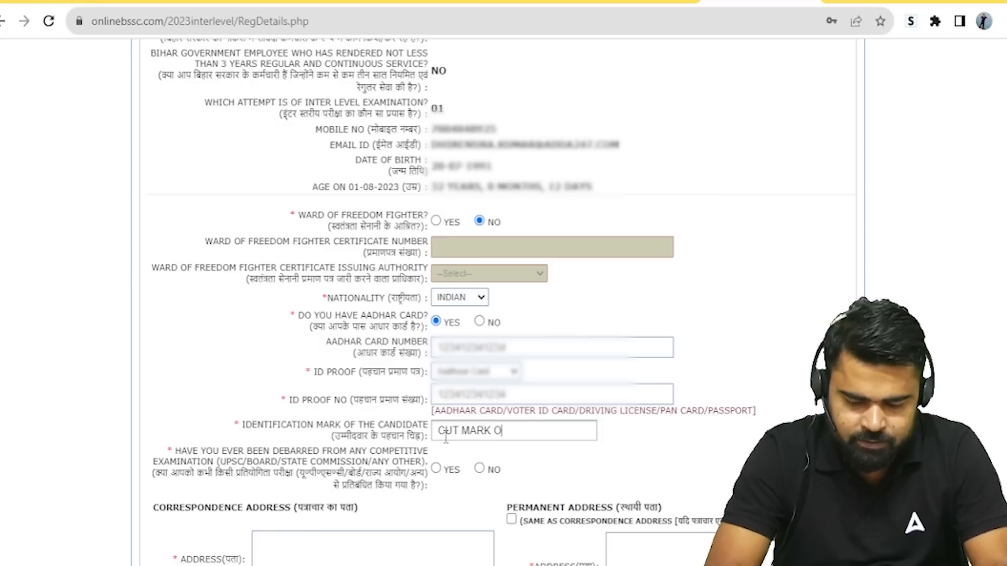
pyautogui.write('N RIG')
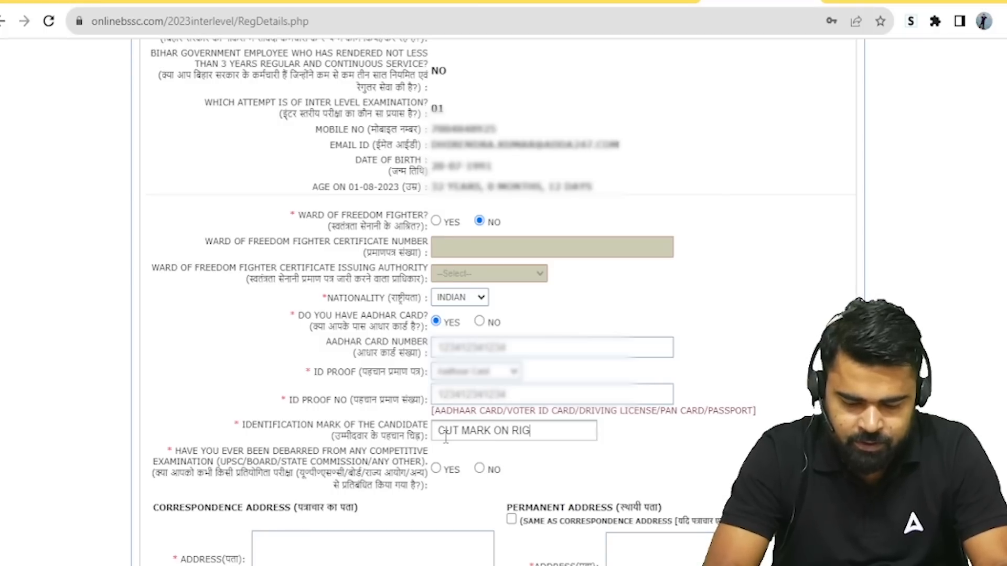
pyautogui.write('HT E')
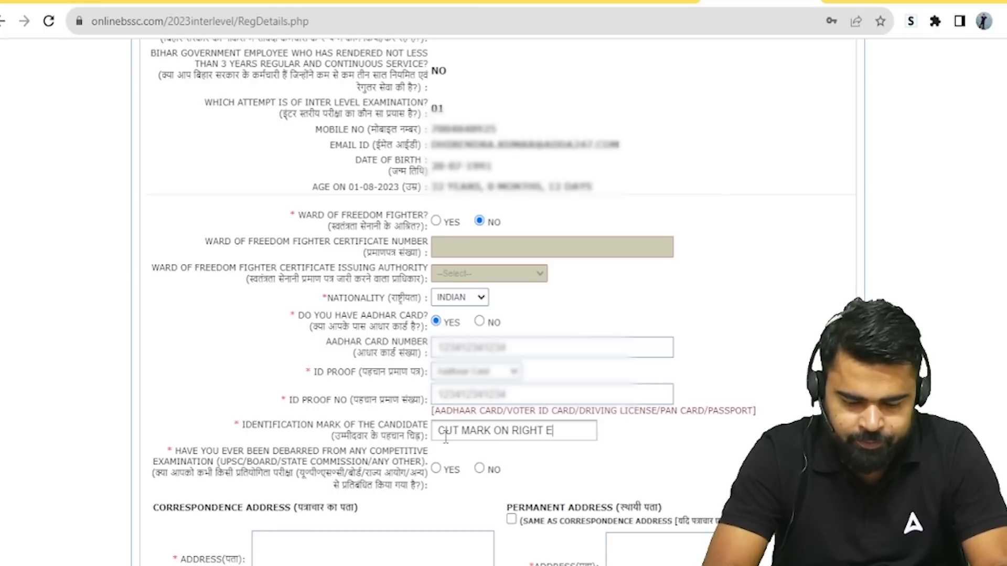
pyautogui.write('YEBROW')
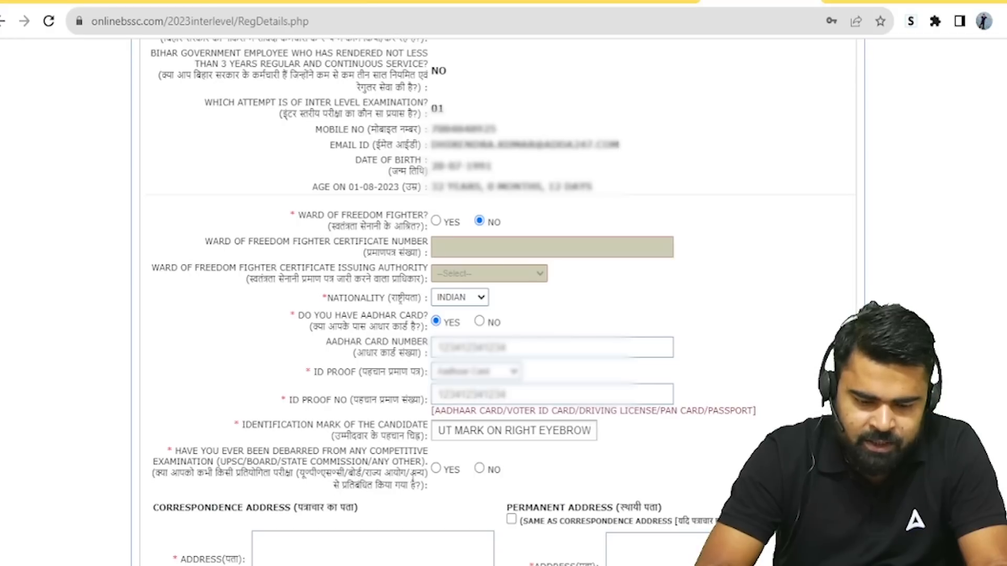
pyautogui.click(479, 468)
# Step: Enter the correspondence address, village/mohalla, police station and post office
pyautogui.scroll(-6, 425, 299)
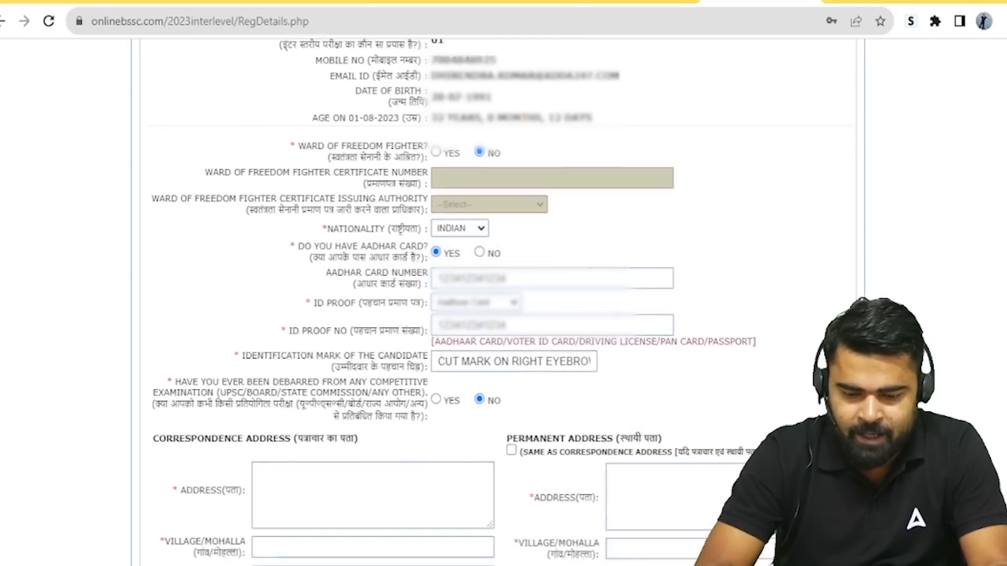
pyautogui.click(329, 218)
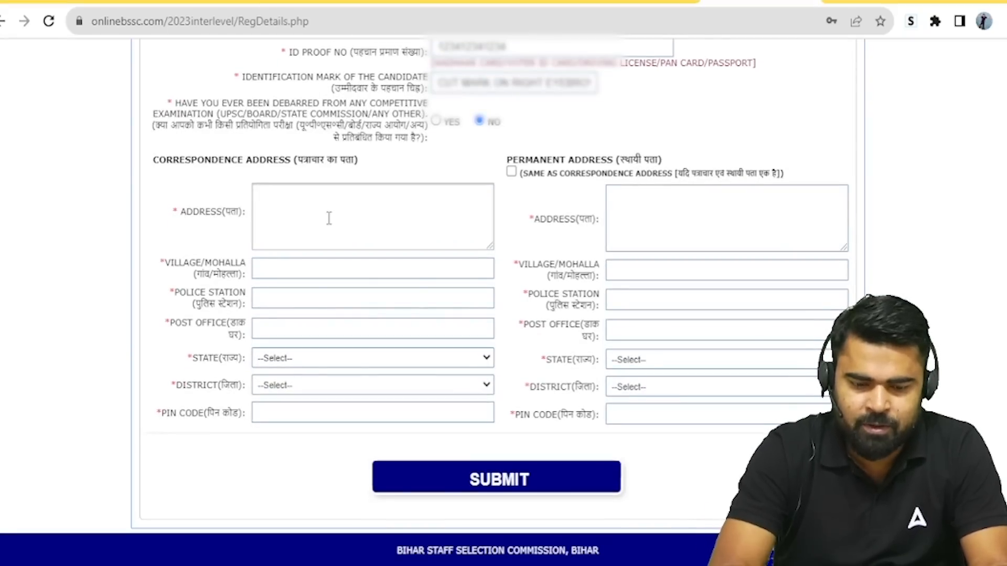
pyautogui.write('VILLAGE SAHTHA')
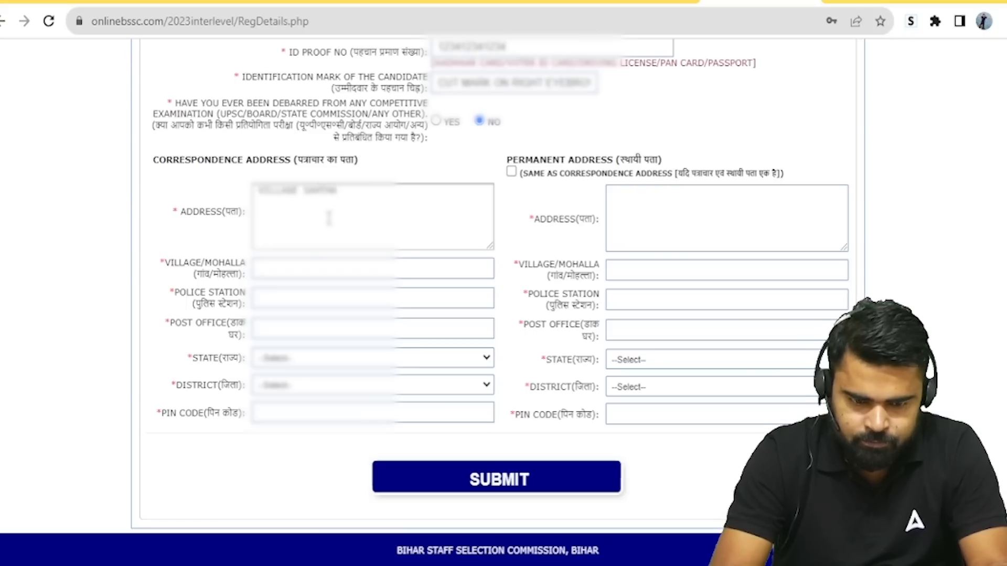
pyautogui.write(',')
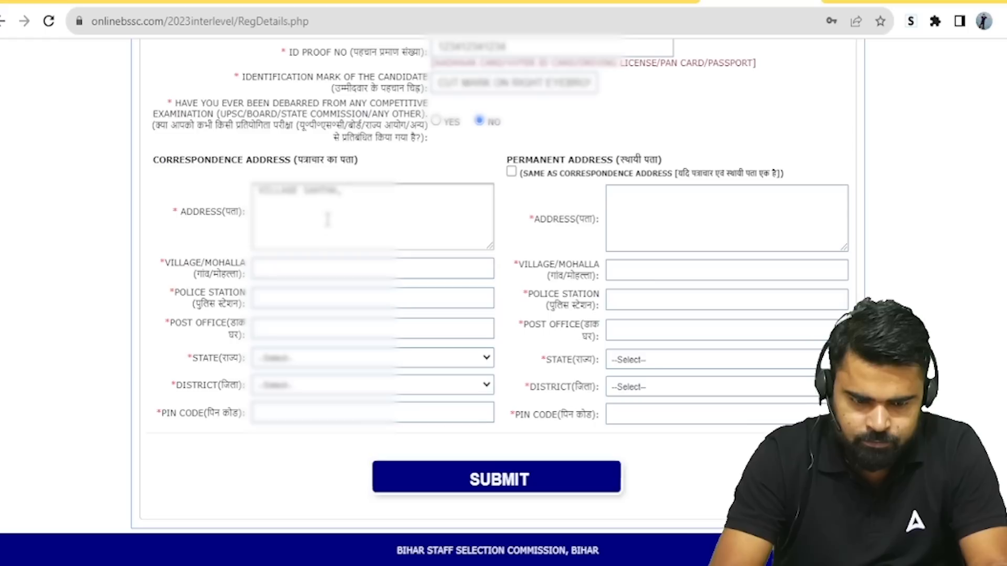
pyautogui.click(292, 268)
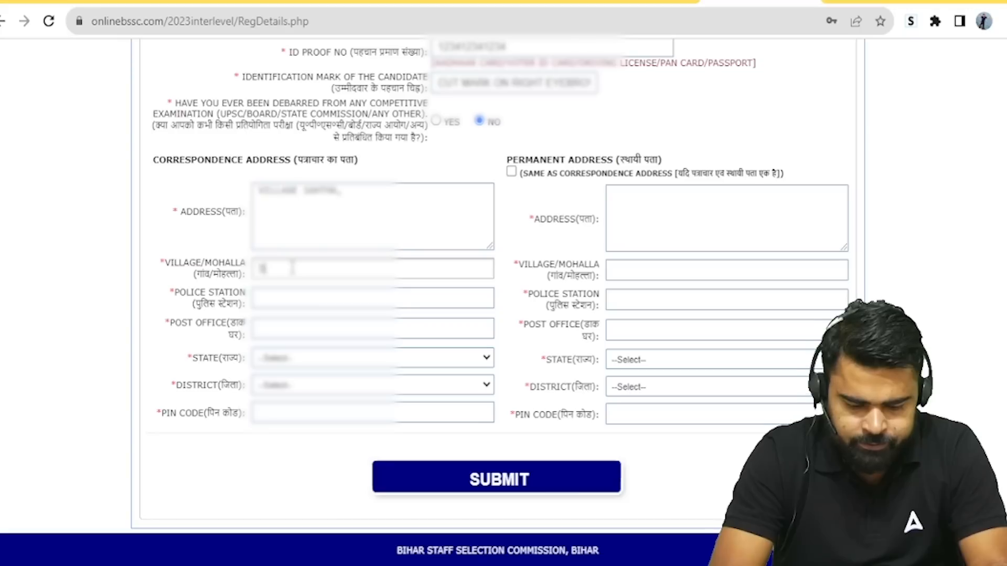
pyautogui.write('AHTHA')
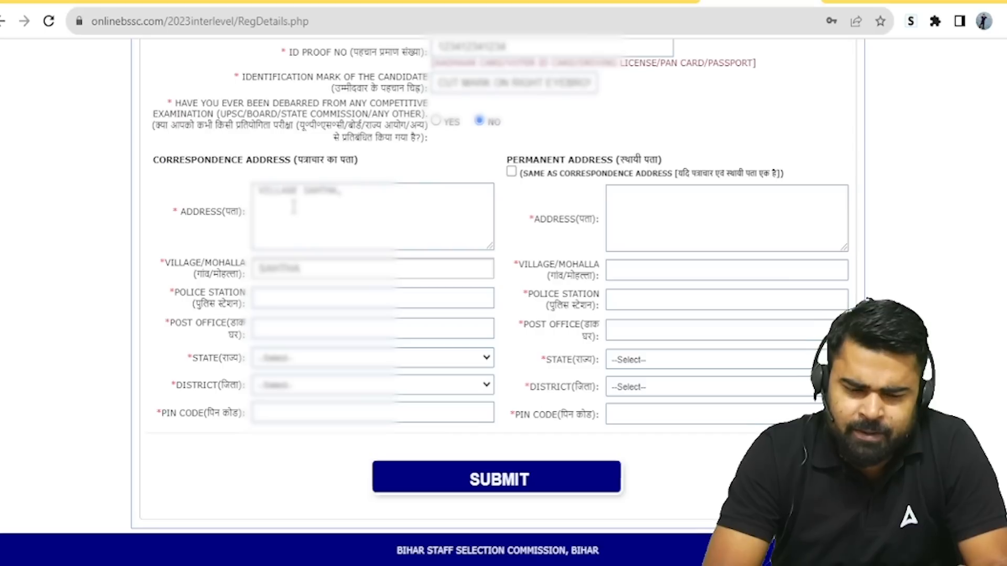
pyautogui.click(287, 297)
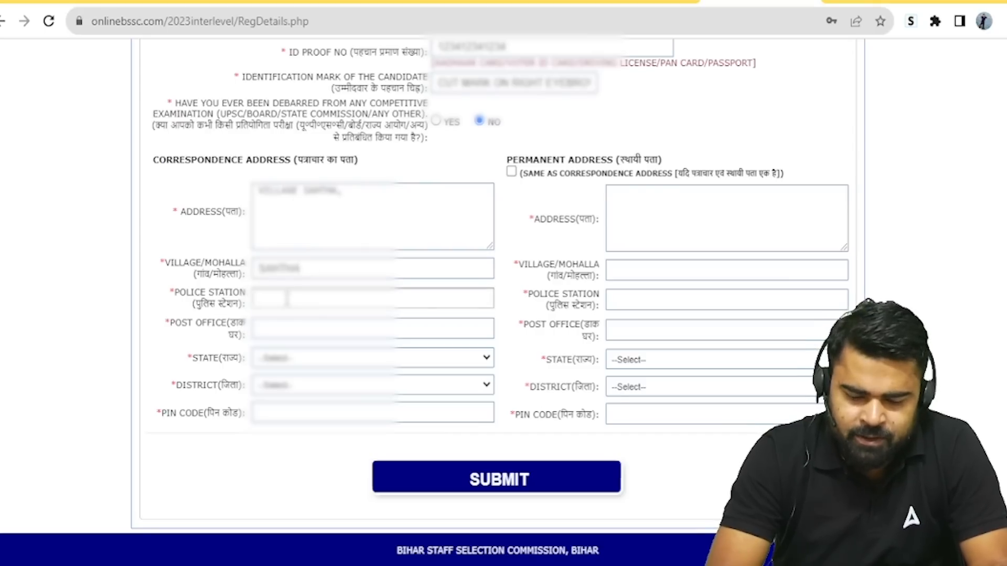
pyautogui.write('BHAGWLPUR')
pyautogui.click(288, 327)
pyautogui.write('SAHTHA')
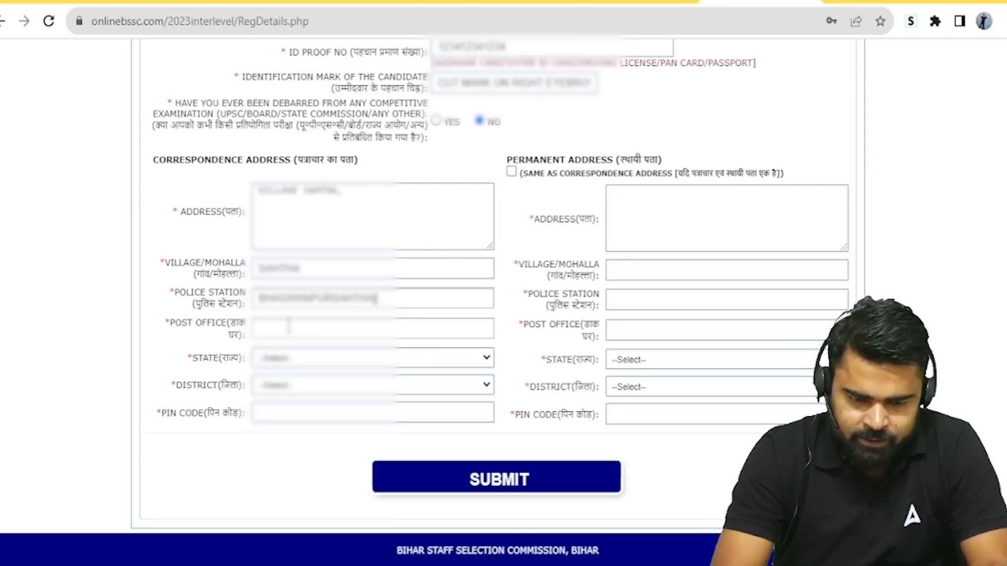
pyautogui.press('BackSpace')
pyautogui.press('BackSpace')
pyautogui.press('BackSpace')
pyautogui.press('BackSpace')
pyautogui.press('BackSpace')
pyautogui.press('BackSpace')
pyautogui.click(287, 328)
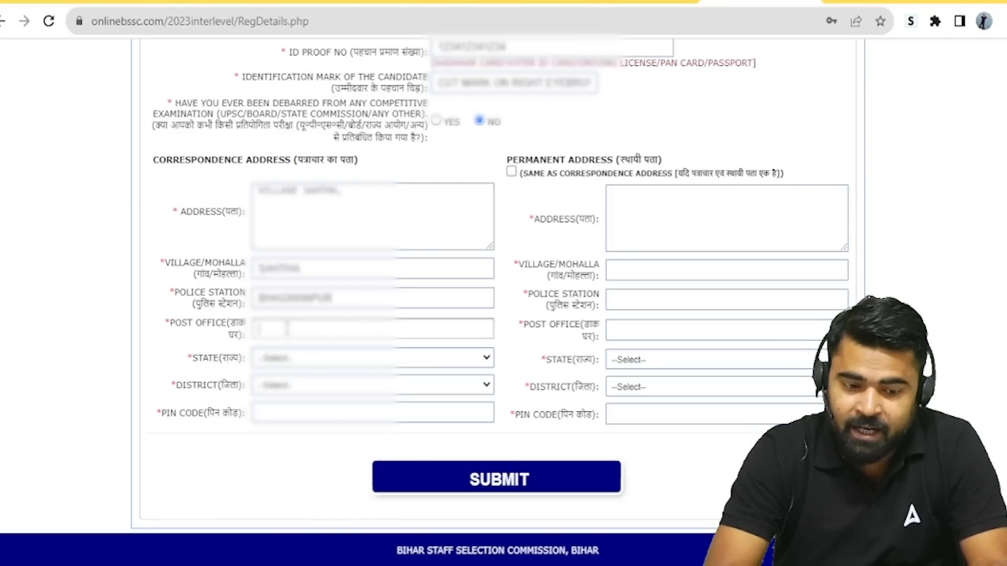
pyautogui.write('SAHTHA')
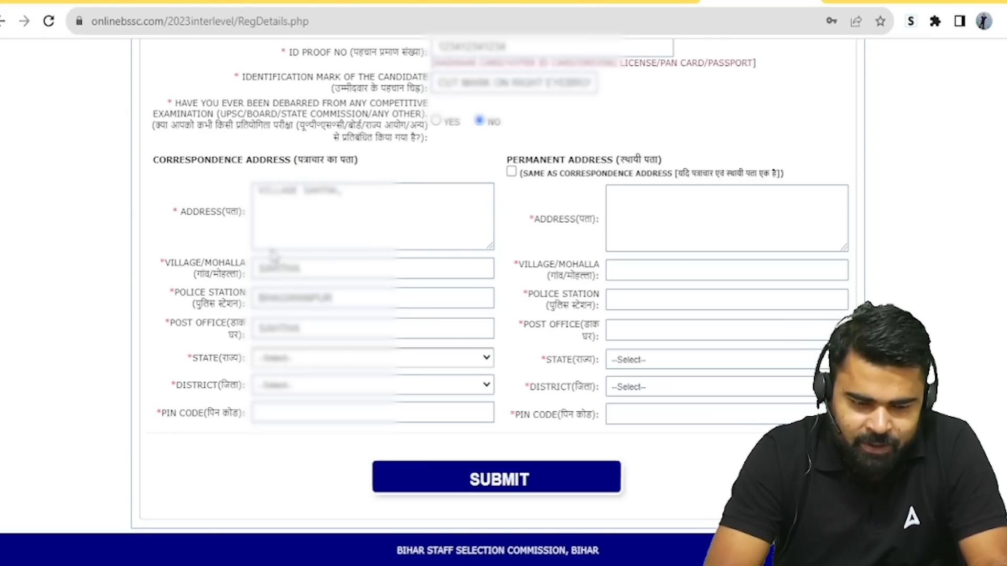
# Step: Set the correspondence state to Bihar, pick the district, and enter the PIN code
pyautogui.press('b')
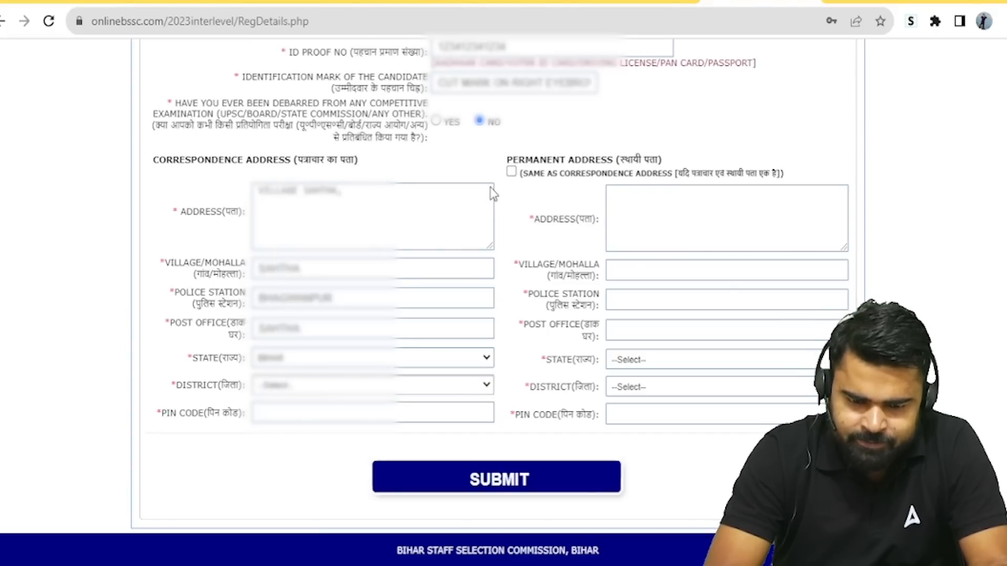
pyautogui.click(308, 355)
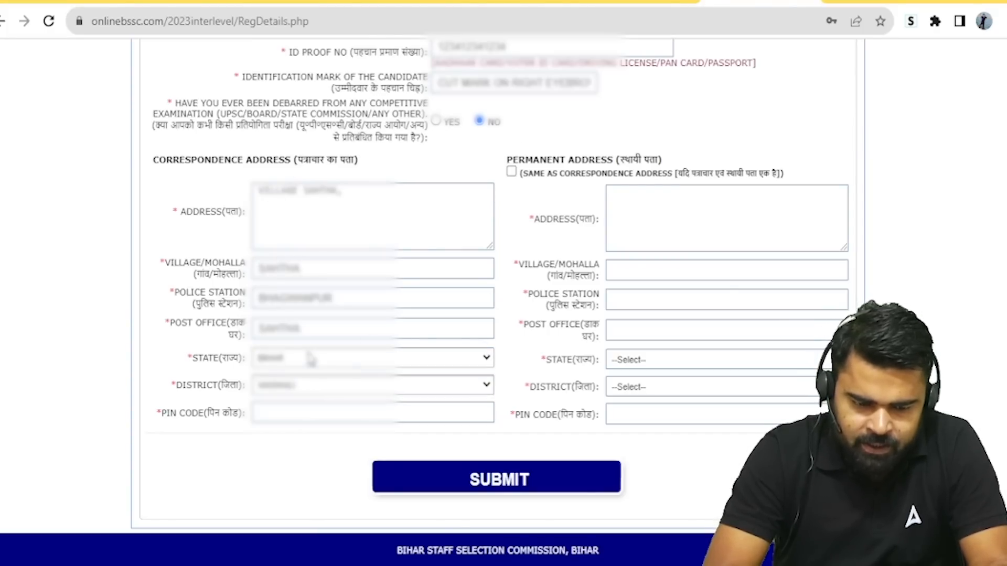
pyautogui.click(295, 418)
pyautogui.write('84412')
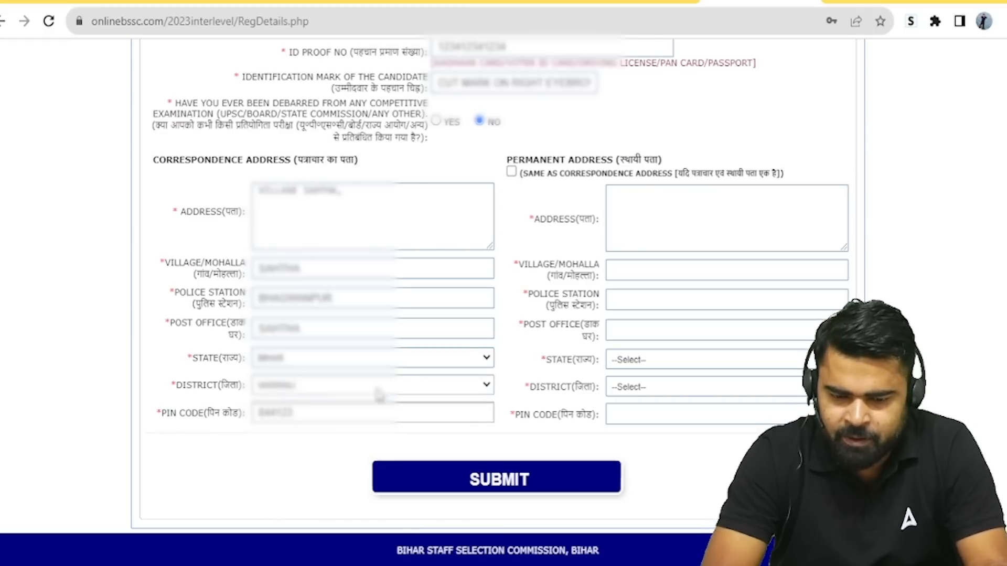
# Step: Copy the correspondence address to the permanent address, then submit and confirm the personal details
pyautogui.click(511, 172)
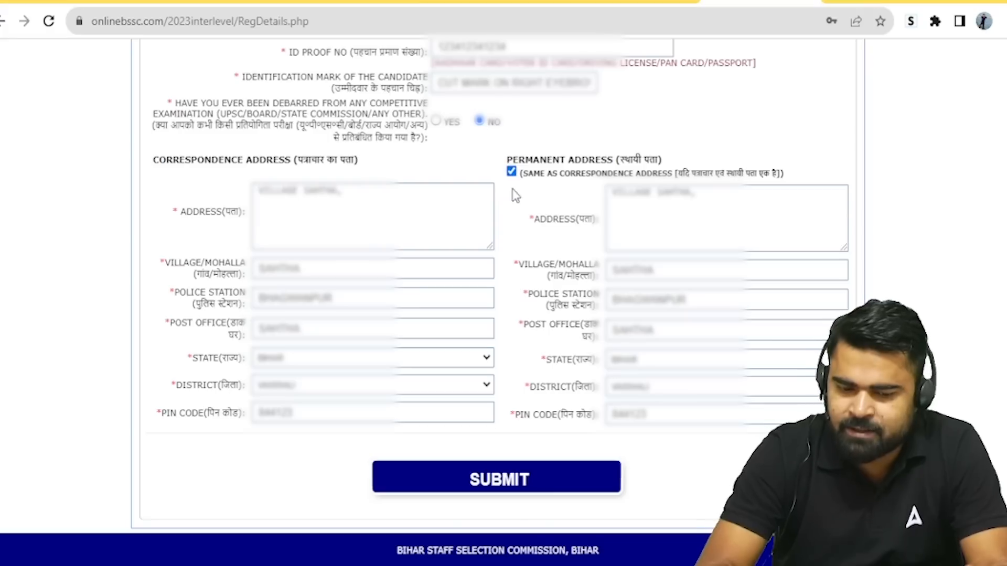
pyautogui.click(512, 483)
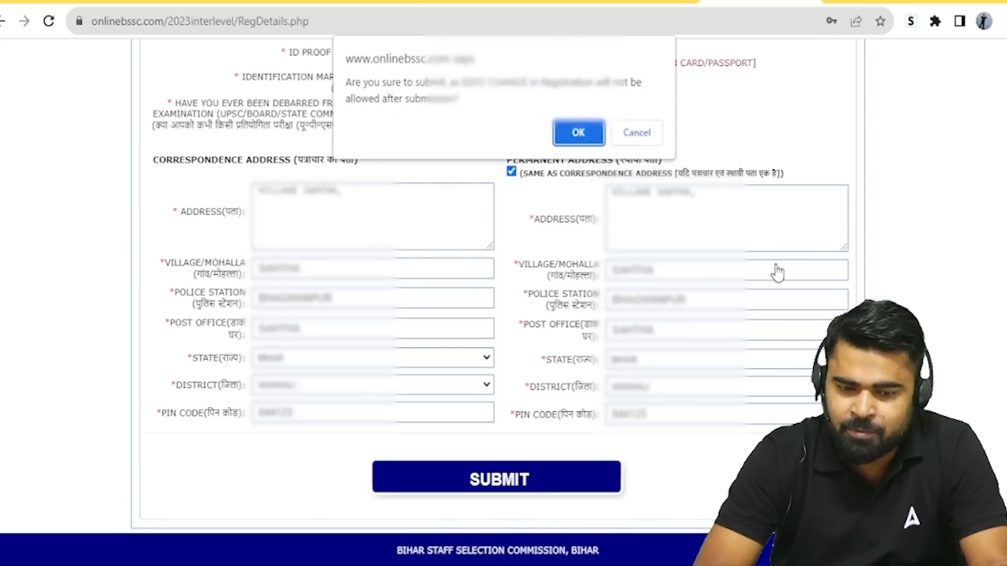
pyautogui.click(579, 135)
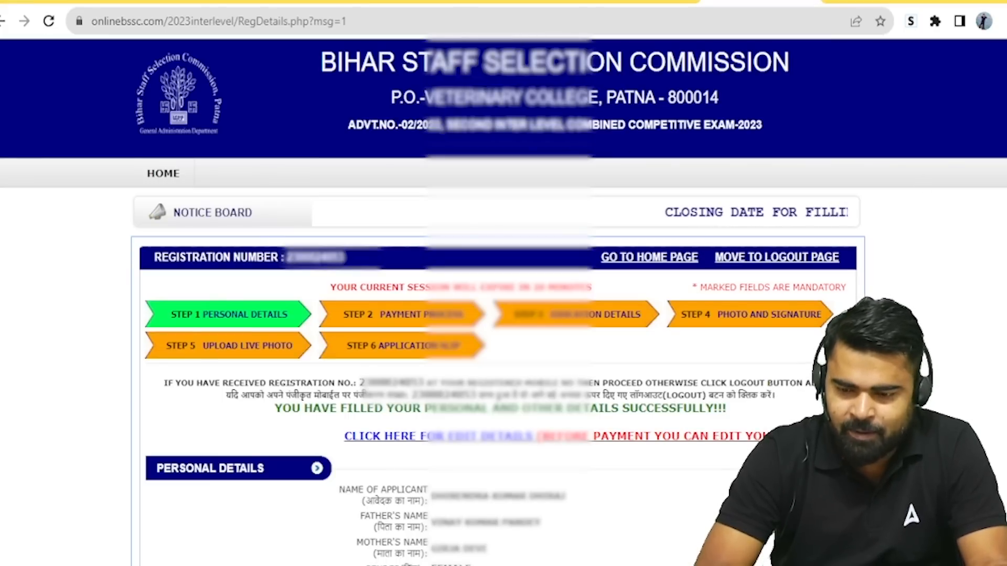
pyautogui.scroll(-5, 504, 315)
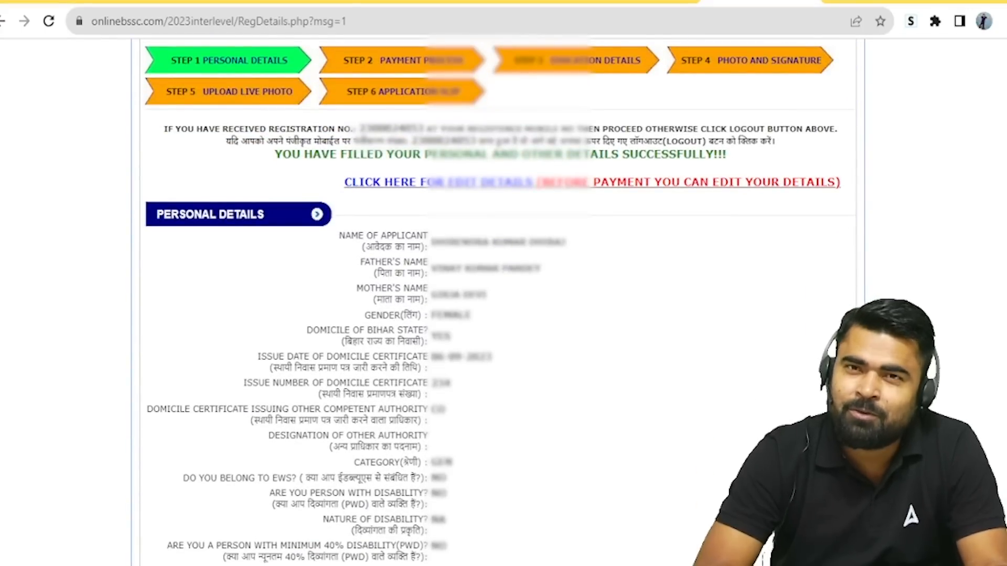
pyautogui.scroll(-13, 995, 456)
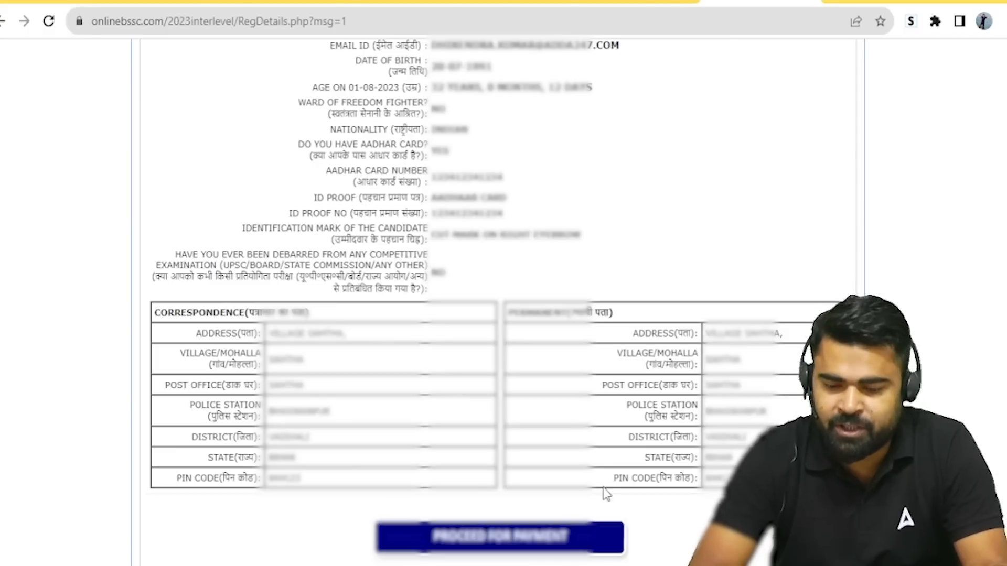
# Step: Proceed to fee payment, choose ICICI as the bank, and confirm the online payment
pyautogui.click(486, 540)
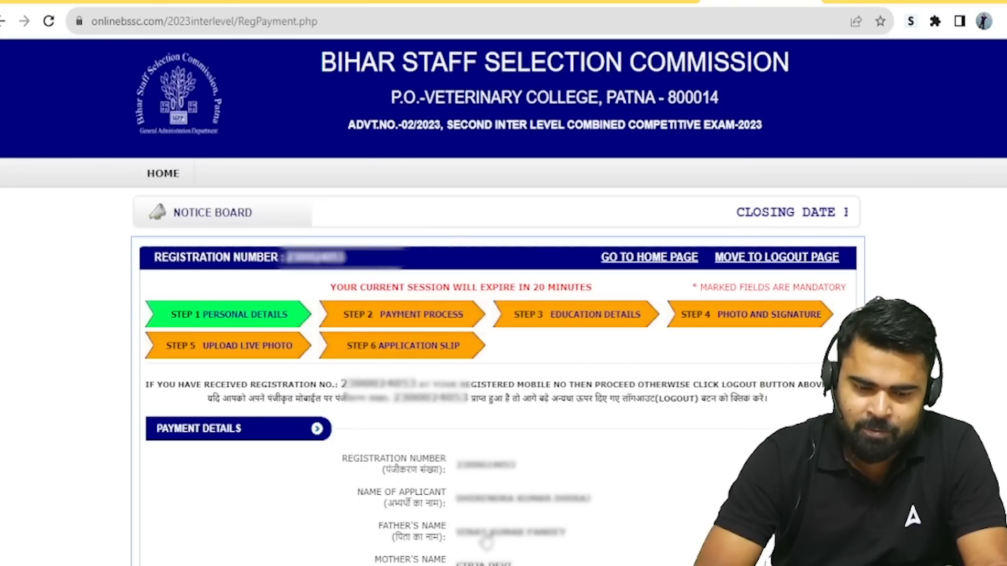
pyautogui.scroll(-6, 540, 530)
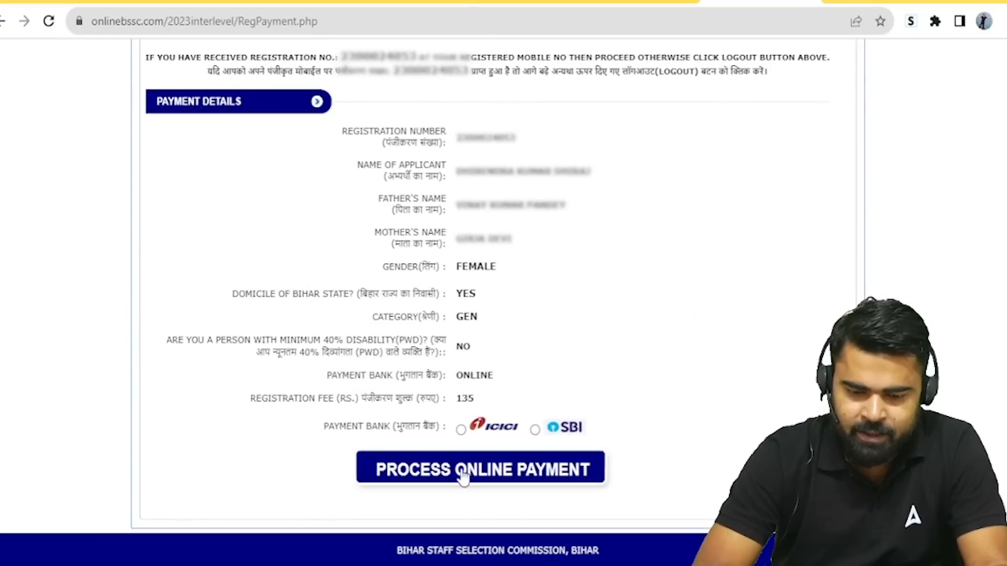
pyautogui.click(461, 430)
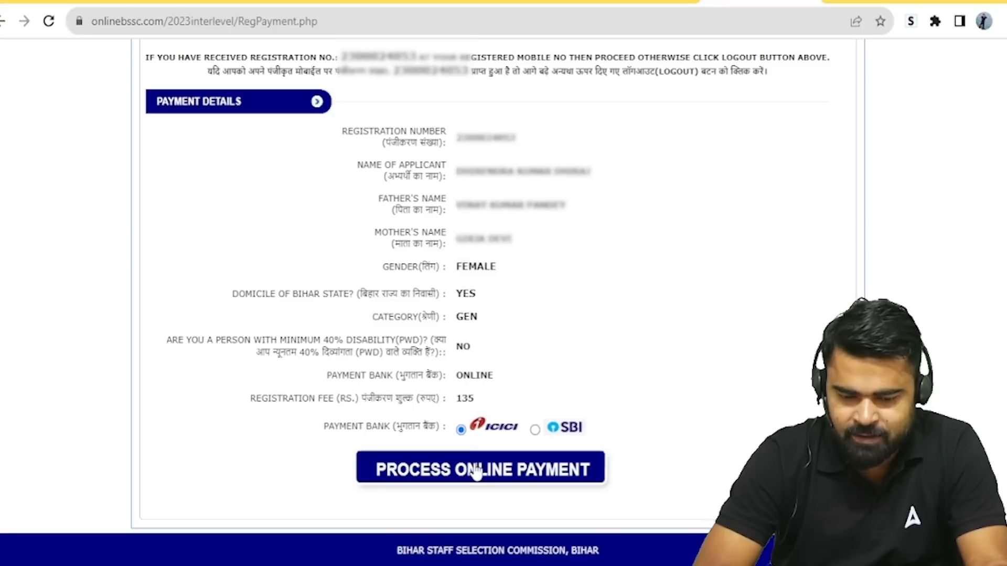
pyautogui.click(476, 470)
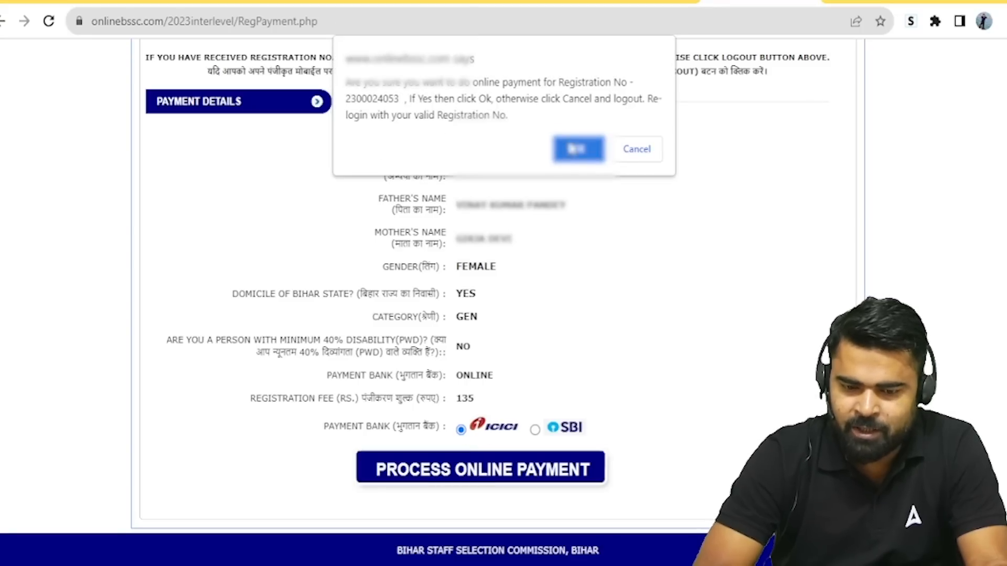
pyautogui.click(577, 149)
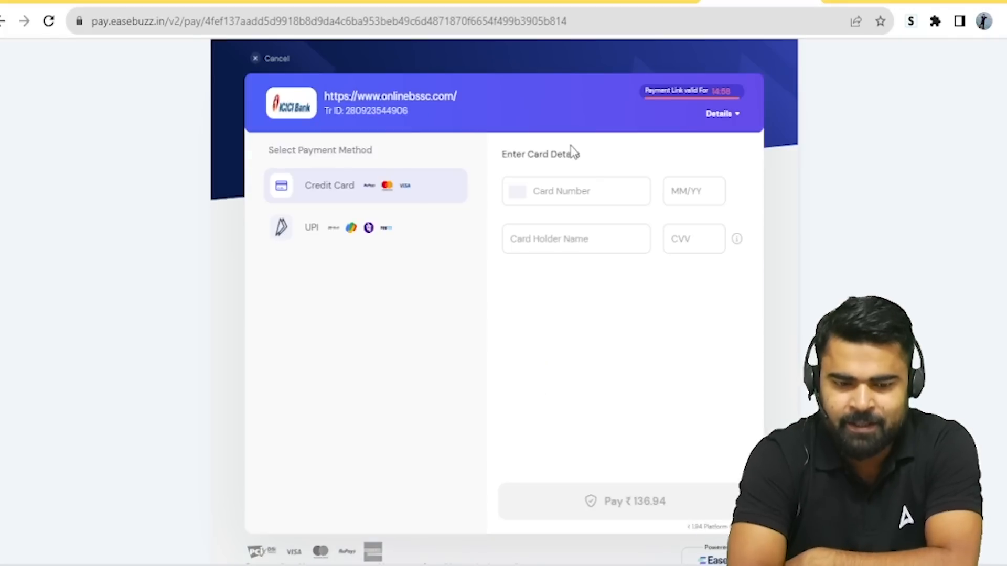
# Step: Switch the Easebuzz payment method to UPI and show the QR code for the ₹135 fee
pyautogui.click(351, 236)
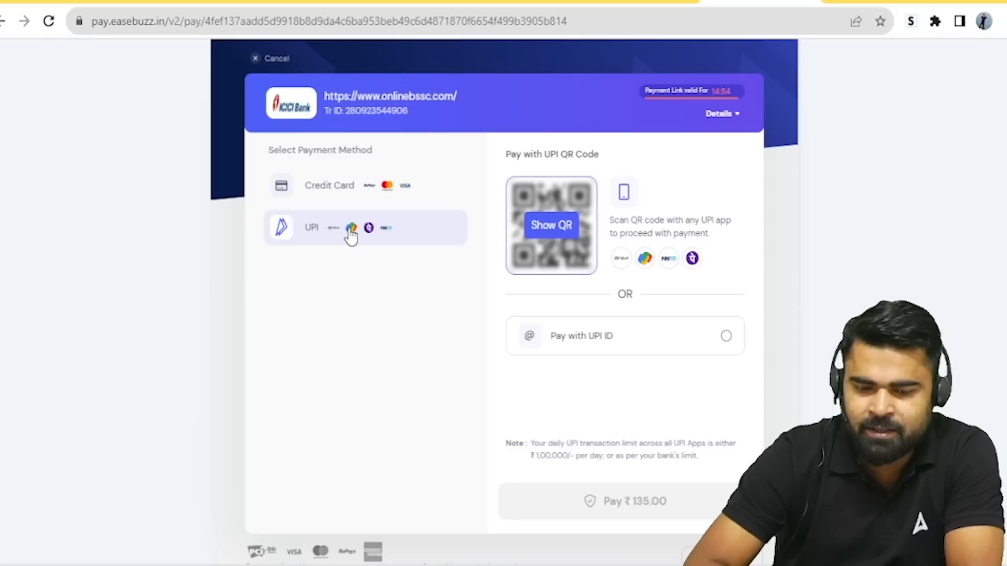
pyautogui.click(554, 242)
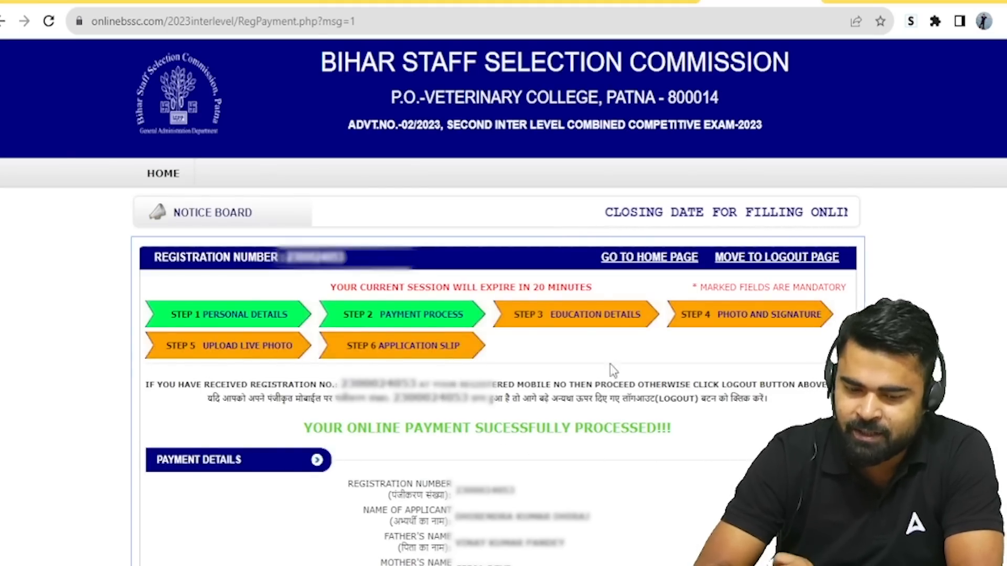
# Step: Go to Step 3 Education Details and put the cursor in the 10th-row Subject field
pyautogui.click(588, 320)
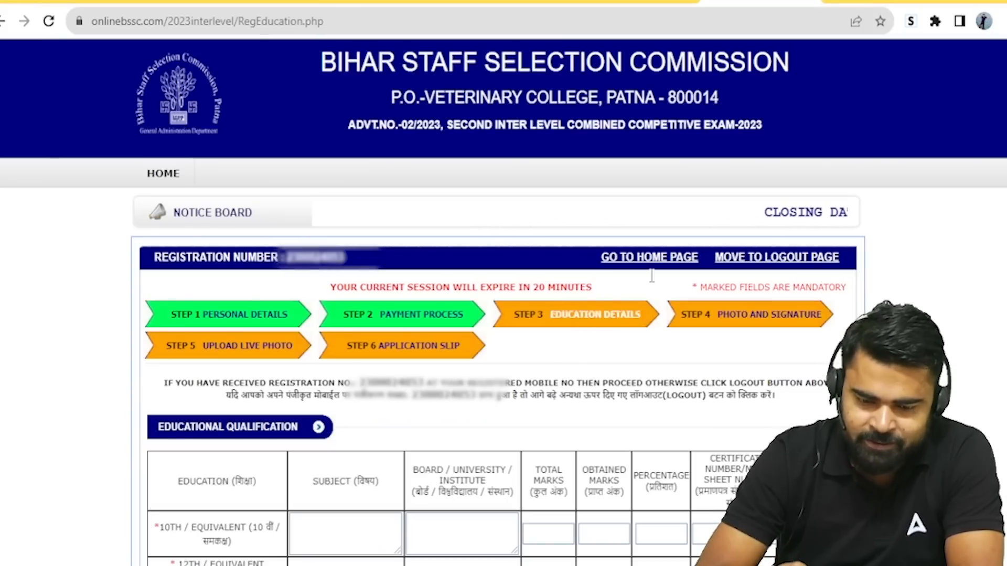
pyautogui.scroll(-3, 946, 227)
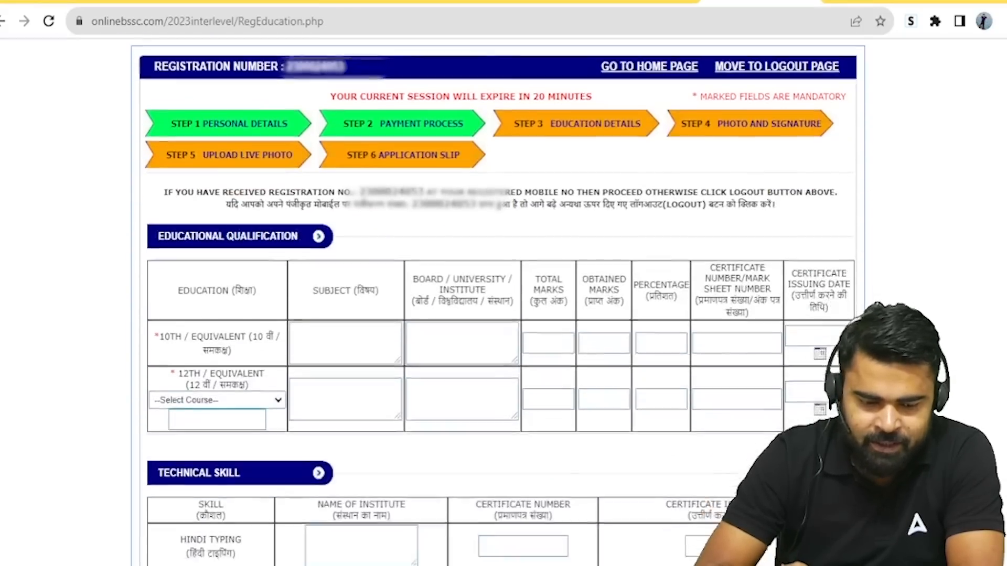
pyautogui.scroll(-3, 1003, 315)
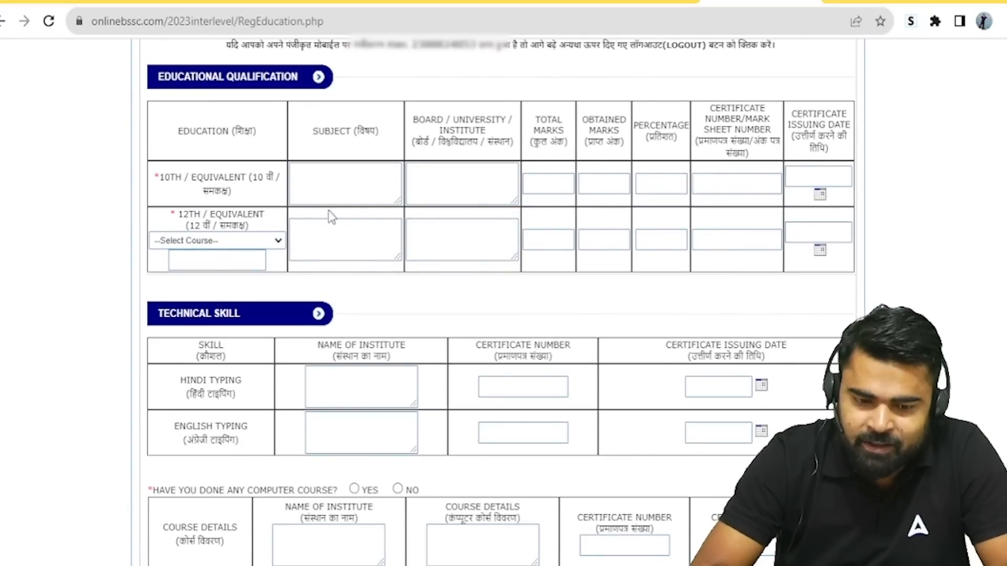
pyautogui.click(346, 173)
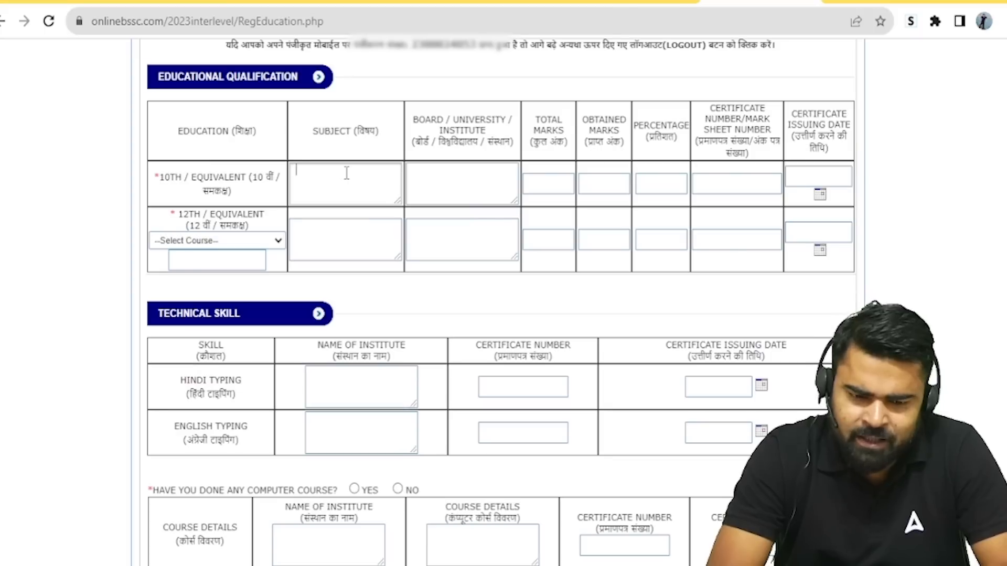
# Step: Enter ALL SUBJECT, board BSEB and total marks 500 in the 10th row
pyautogui.write('LL SUBJECT')
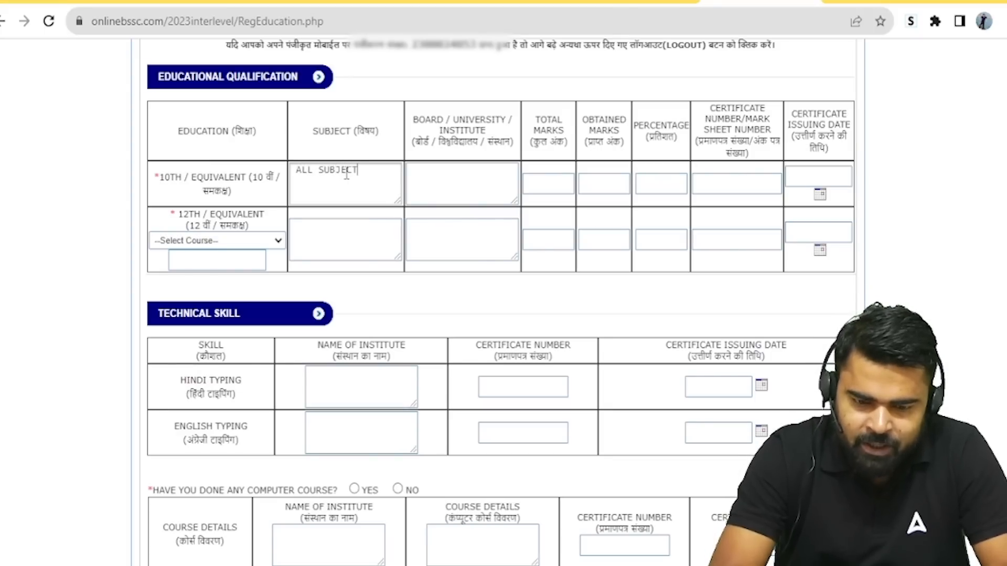
pyautogui.click(468, 192)
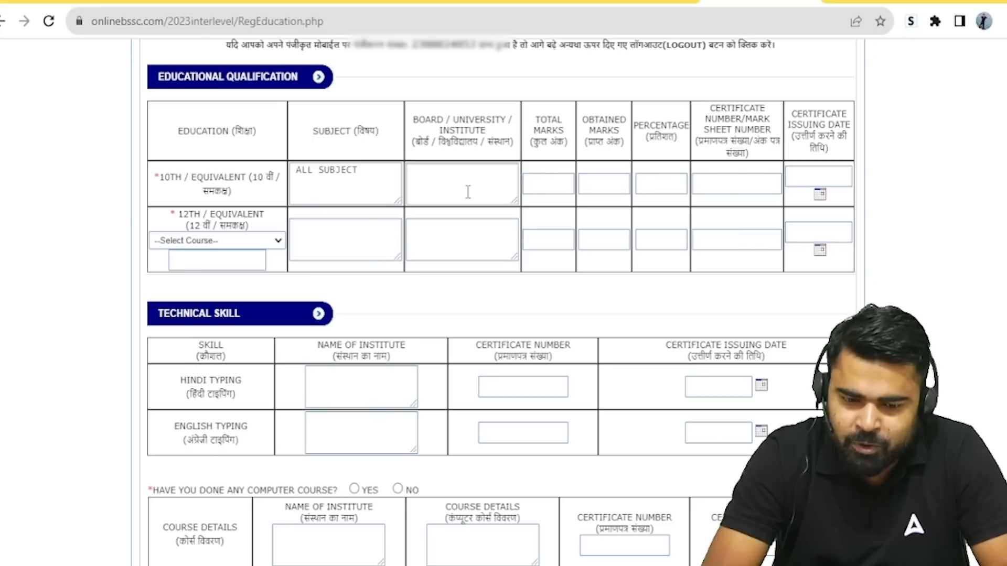
pyautogui.write('BSEB')
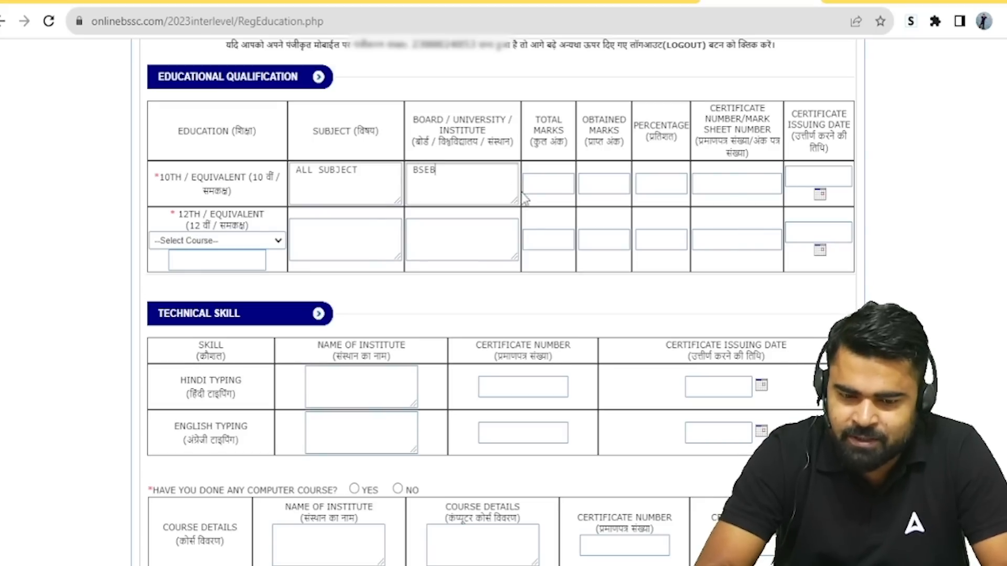
pyautogui.click(549, 190)
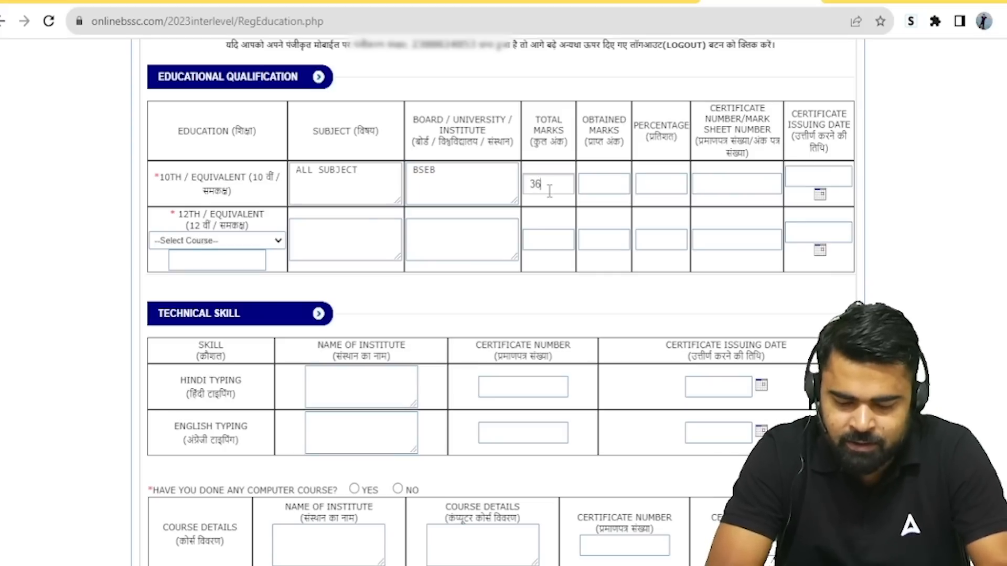
pyautogui.write('360')
pyautogui.moveTo(362, 173); pyautogui.dragTo(280, 173)
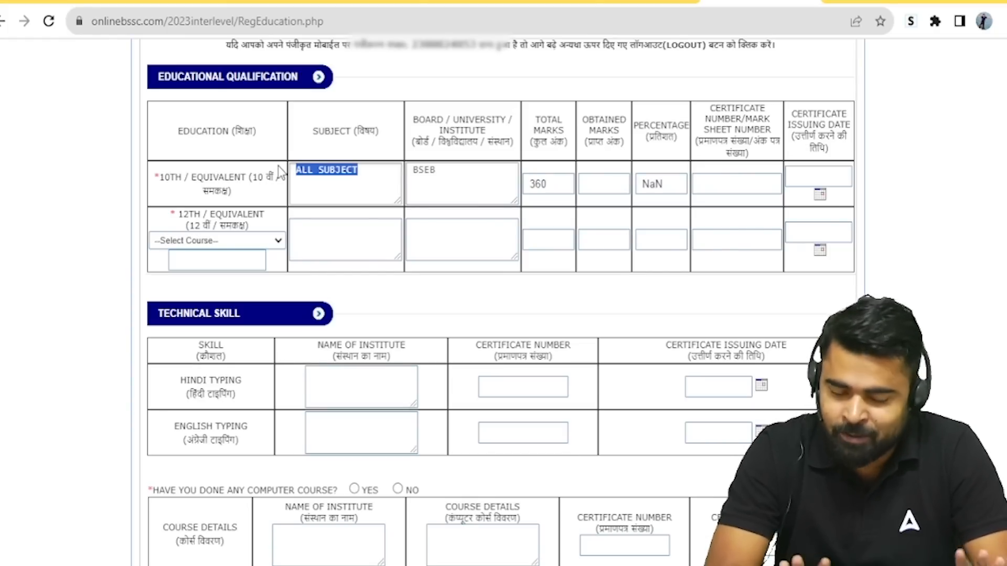
pyautogui.click(583, 189)
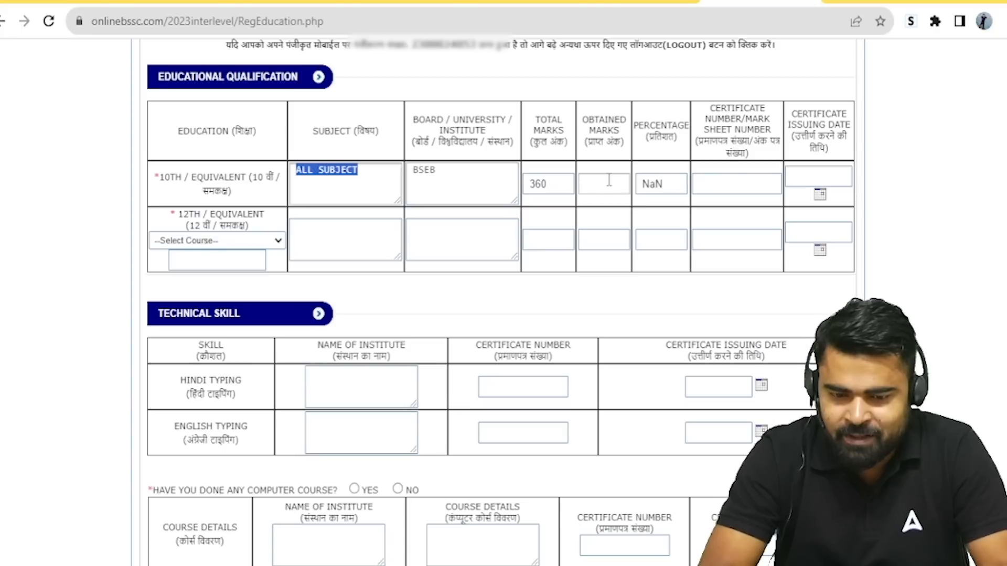
pyautogui.click(549, 191)
pyautogui.press('BackSpace')
pyautogui.press('BackSpace')
pyautogui.press('BackSpace')
pyautogui.write('500')
# Step: Enter 360 obtained marks (72.00%) and the certificate number in the 10th row
pyautogui.click(597, 189)
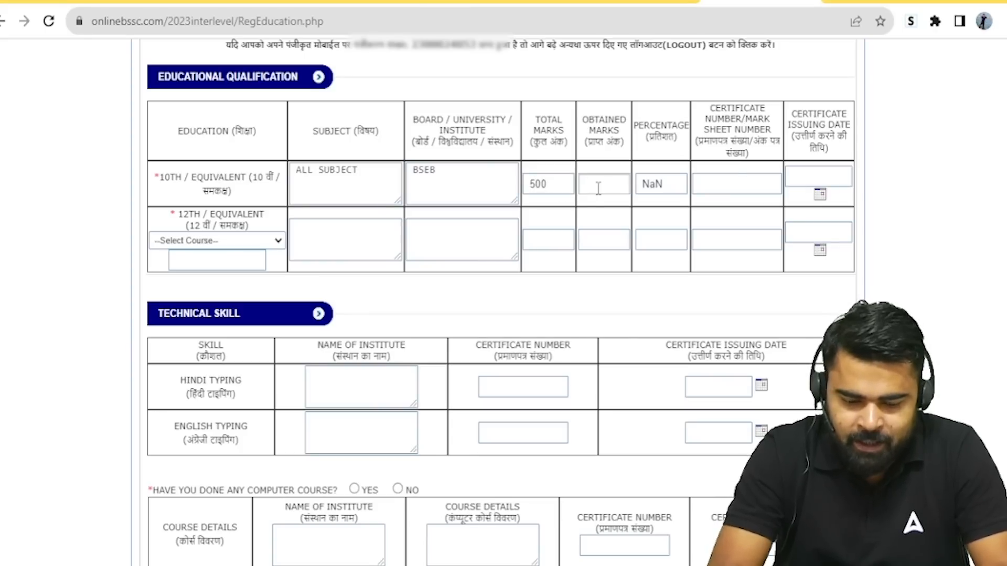
pyautogui.write('360')
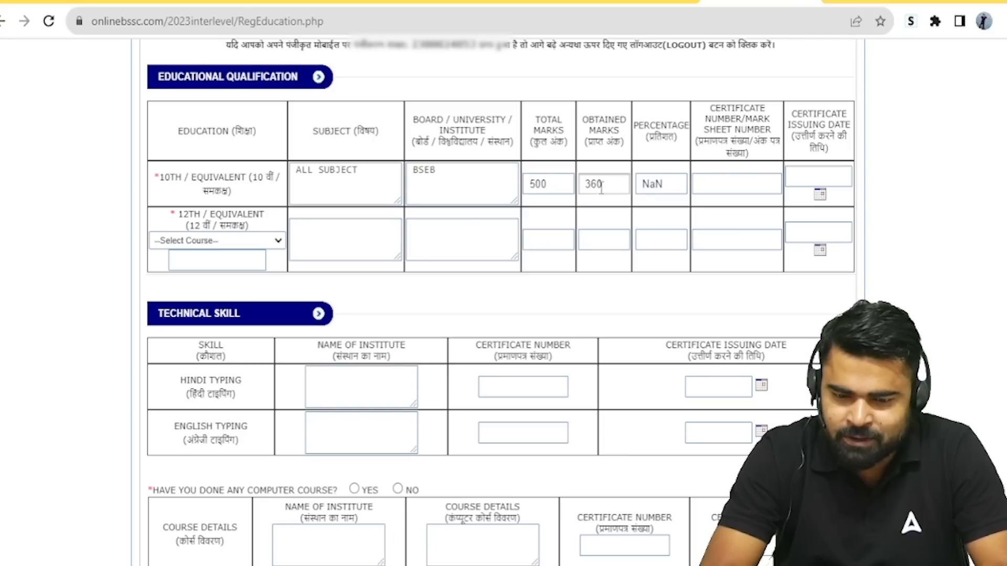
pyautogui.click(672, 186)
pyautogui.click(715, 185)
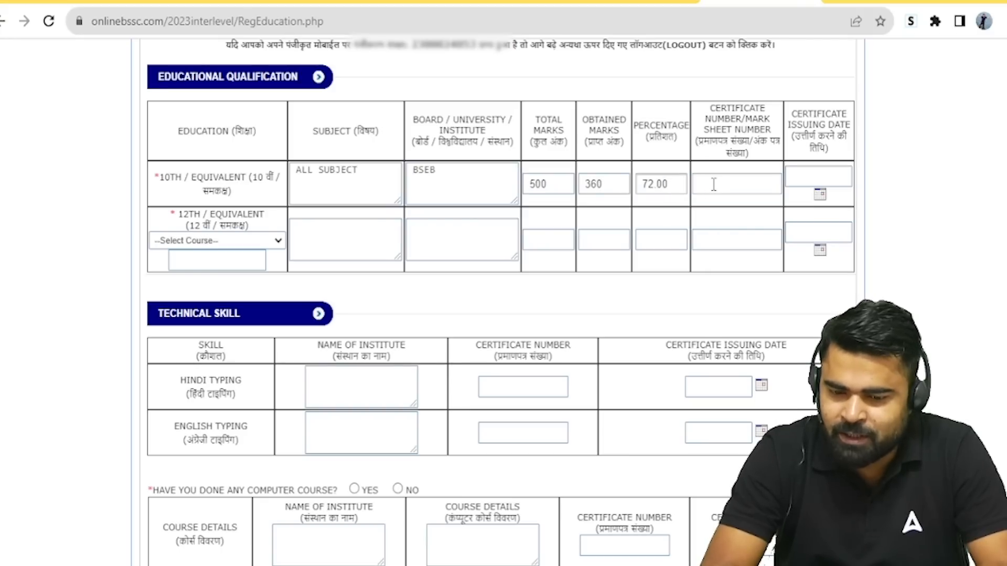
pyautogui.write('2345')
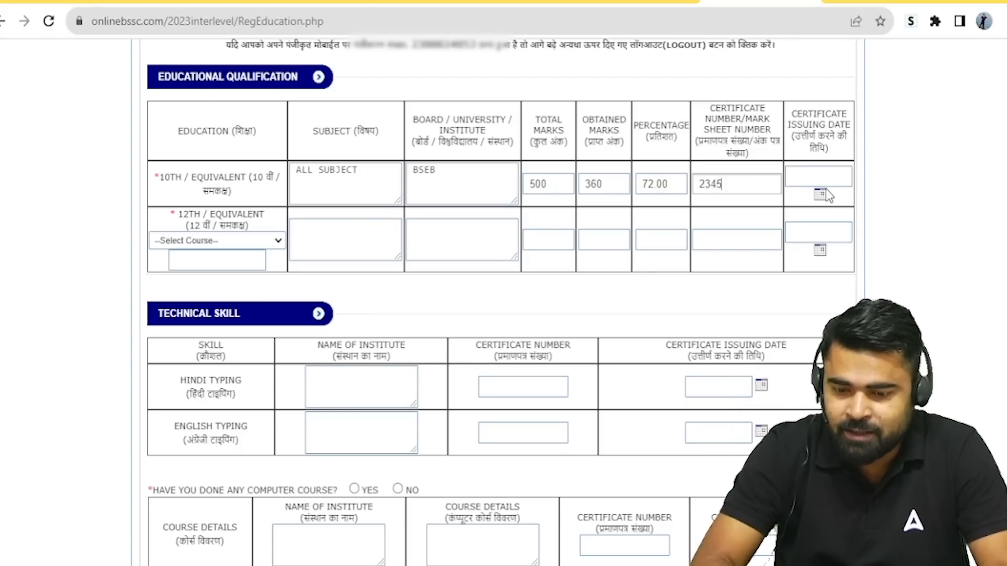
pyautogui.click(809, 181)
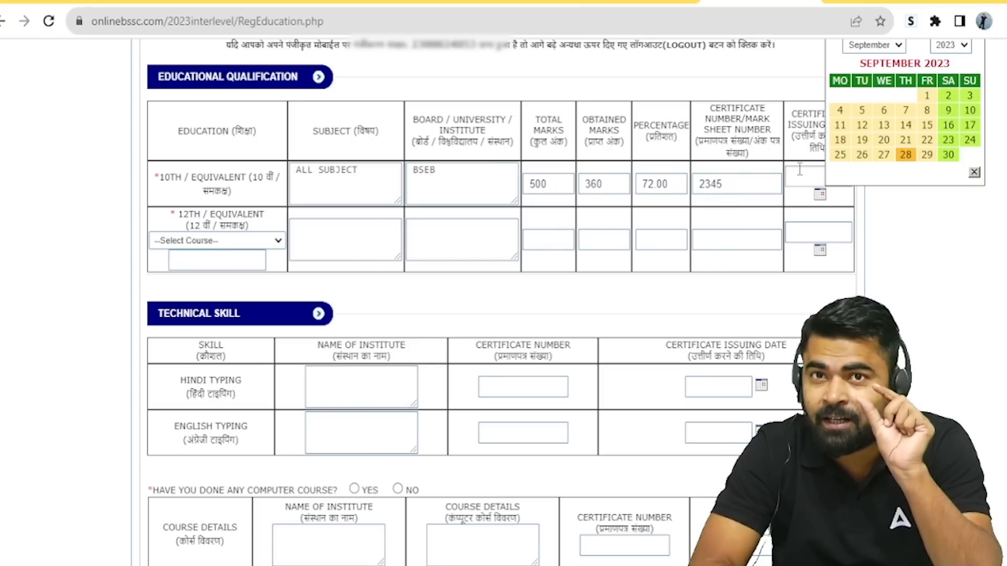
# Step: Set the 10th certificate issuing date to 28-09-2000 via the calendar's year list
pyautogui.click(861, 111)
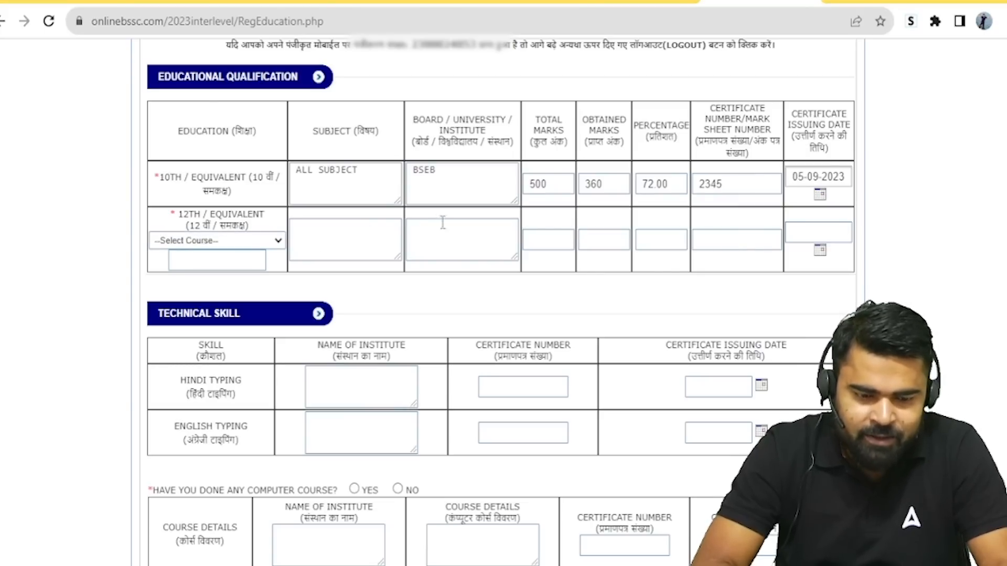
pyautogui.click(820, 195)
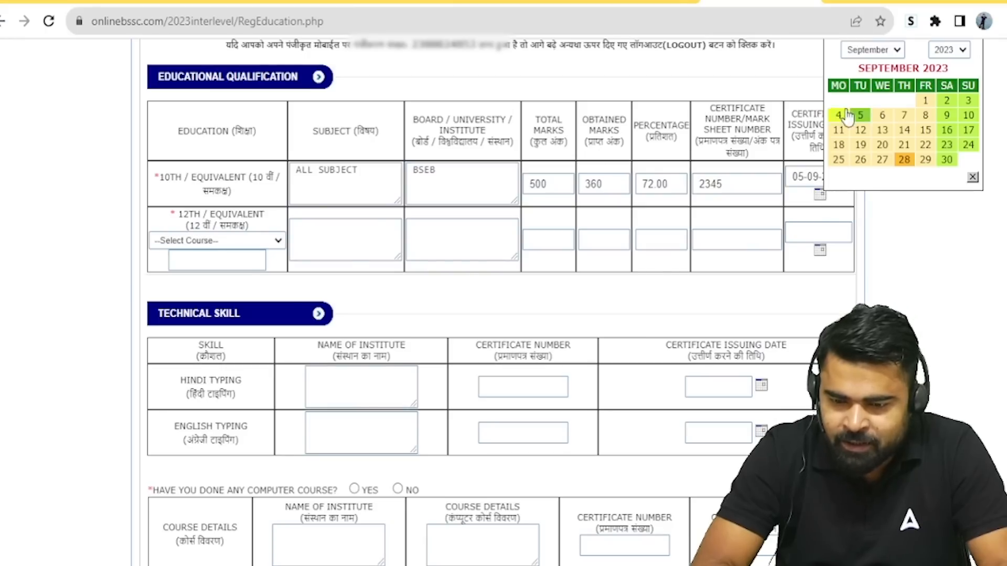
pyautogui.click(961, 50)
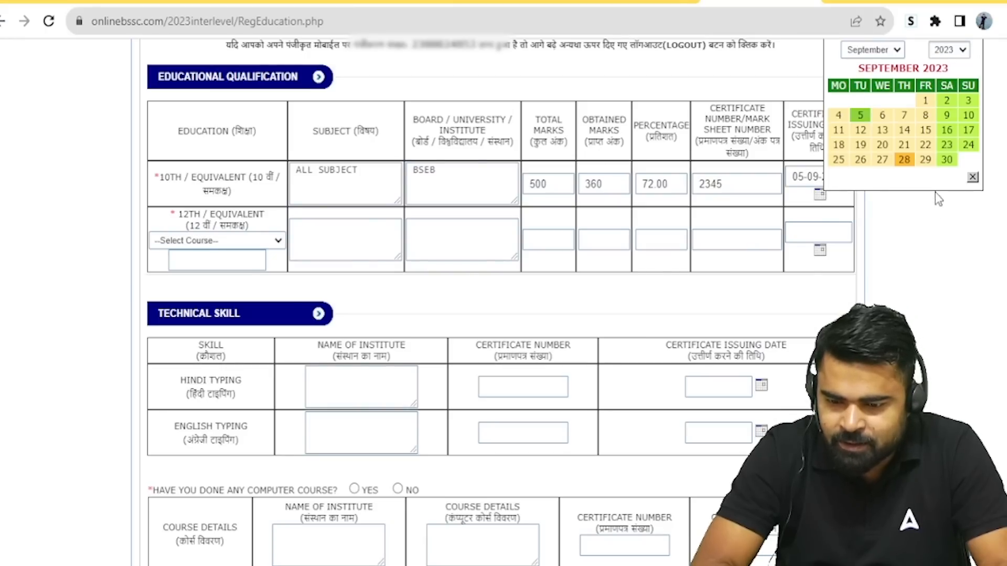
pyautogui.click(946, 240)
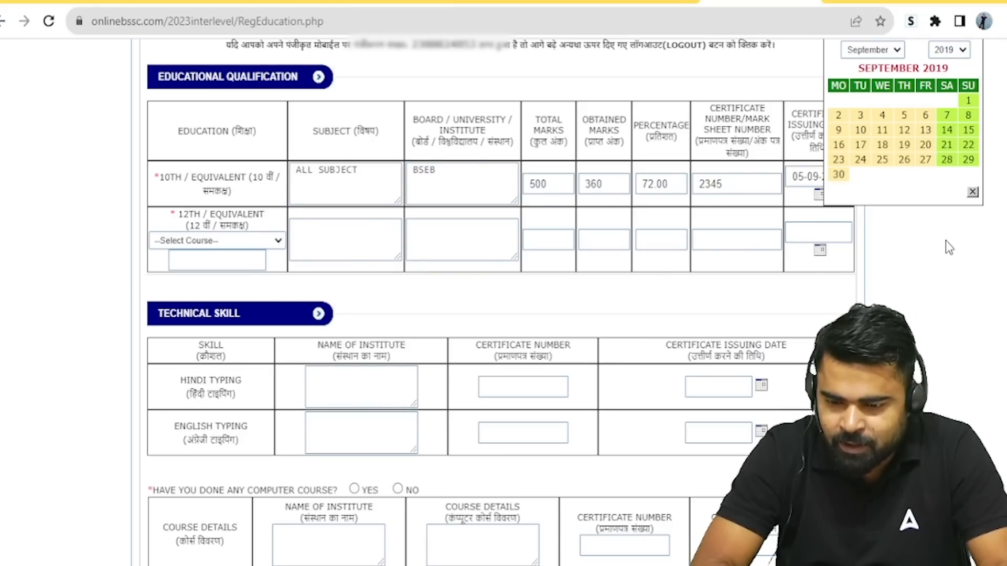
pyautogui.click(952, 69)
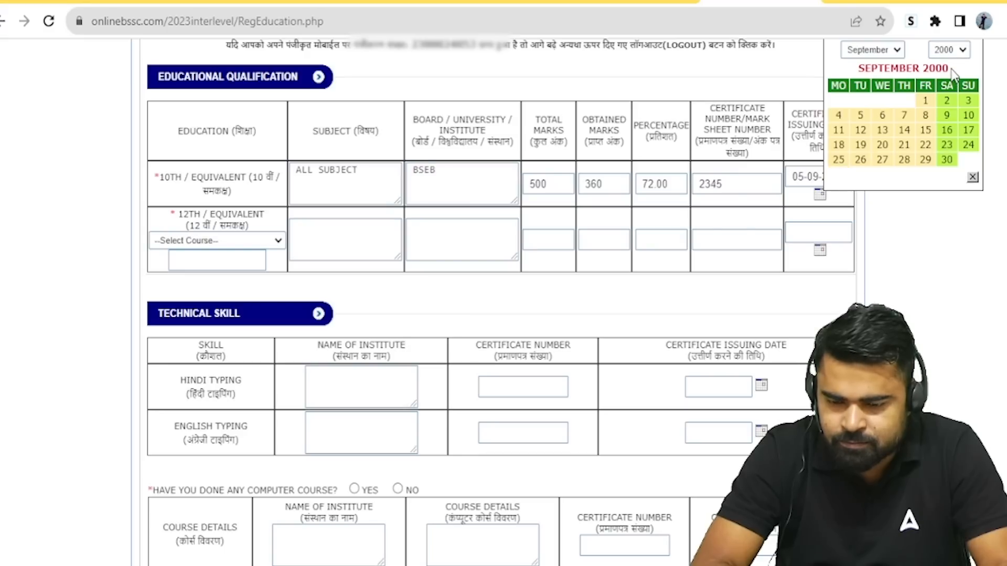
pyautogui.click(904, 160)
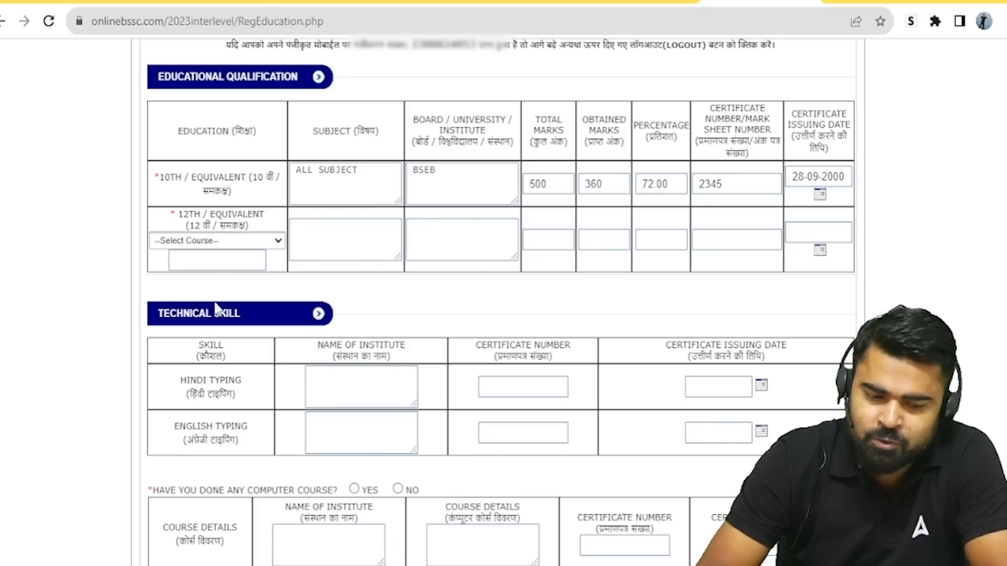
# Step: Choose 12th/Intermediate (Science) and enter 370 of 500 marks (74.00%) in the 12th row
pyautogui.click(222, 268)
pyautogui.click(340, 247)
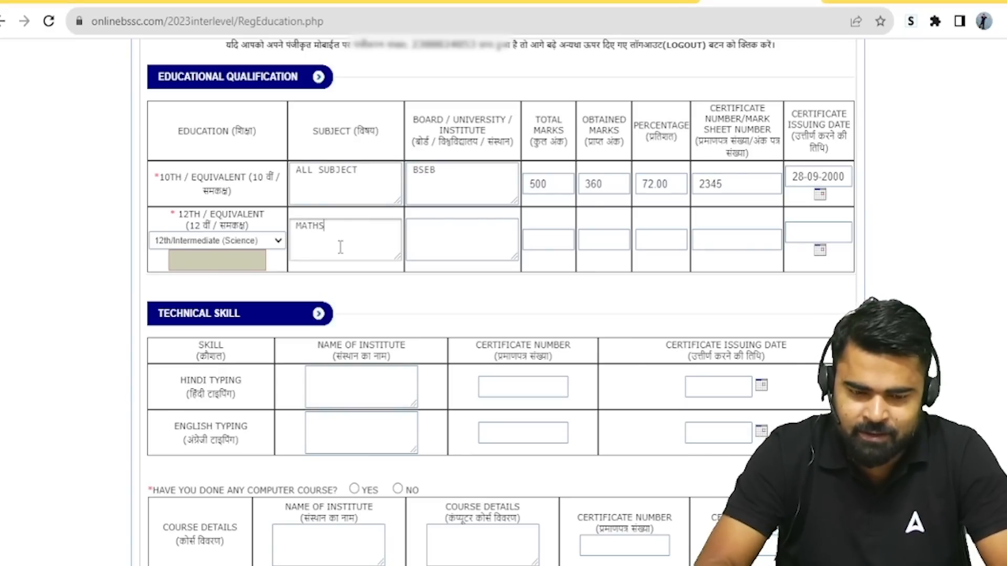
pyautogui.click(446, 234)
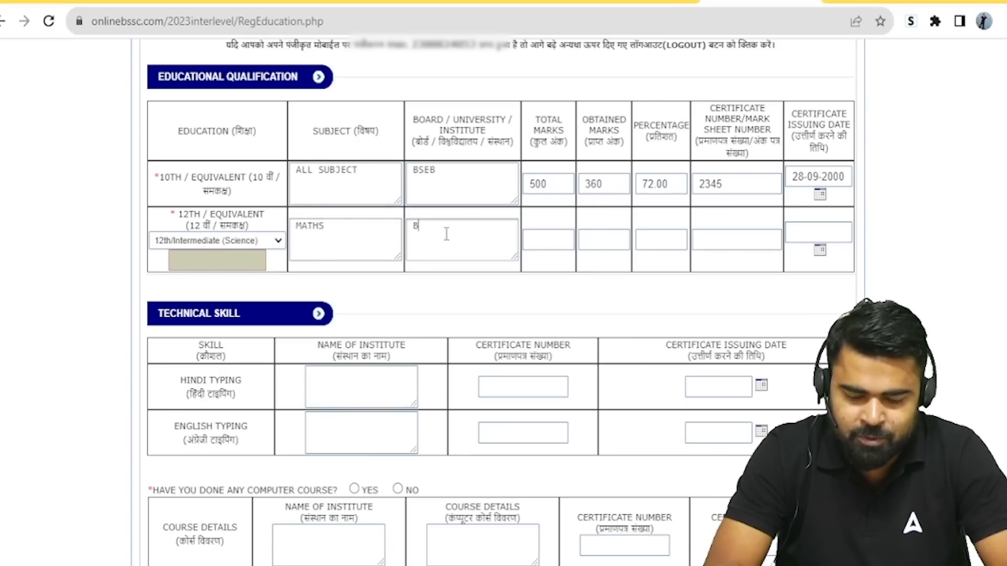
pyautogui.click(553, 246)
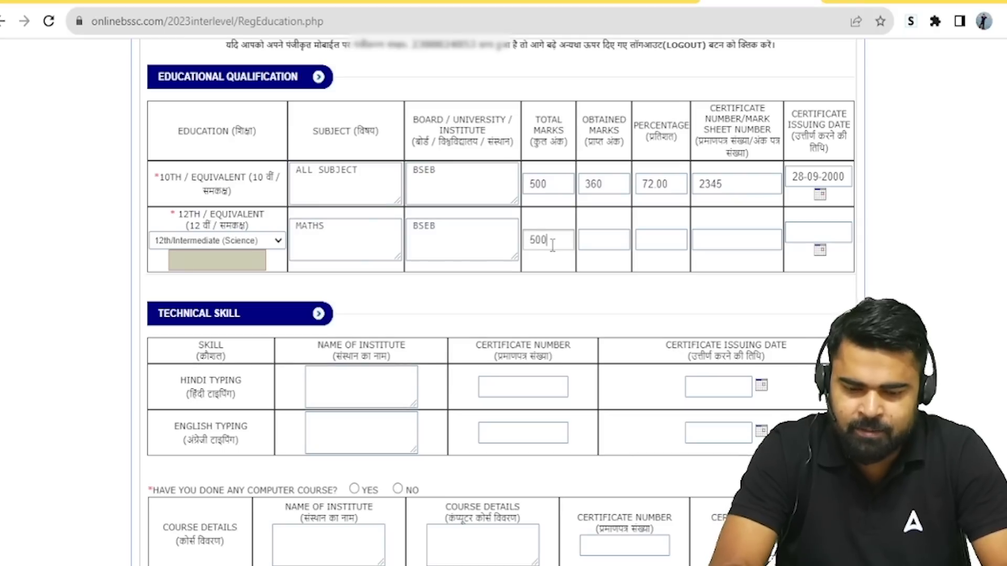
pyautogui.write('500')
pyautogui.click(603, 250)
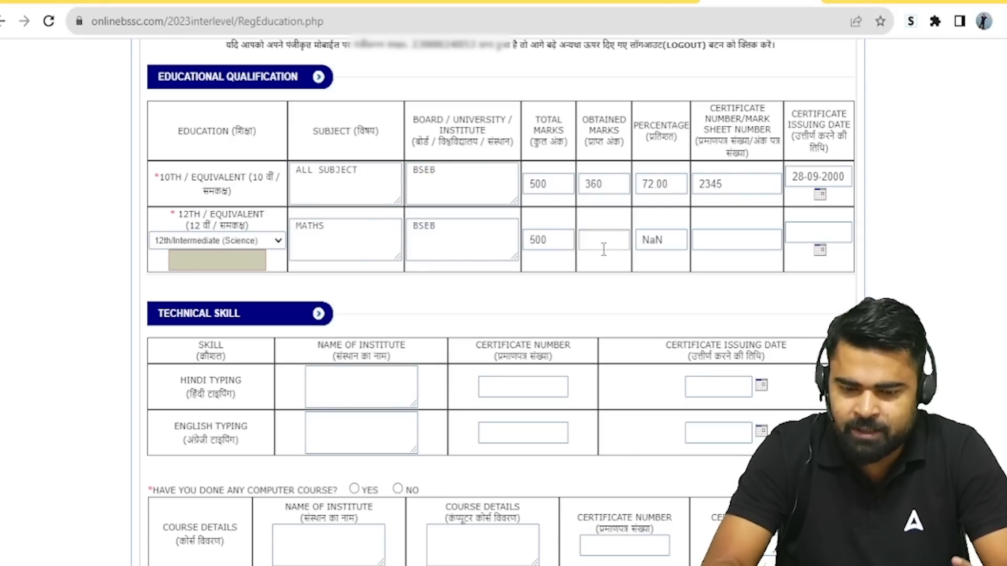
pyautogui.write('370')
pyautogui.click(723, 284)
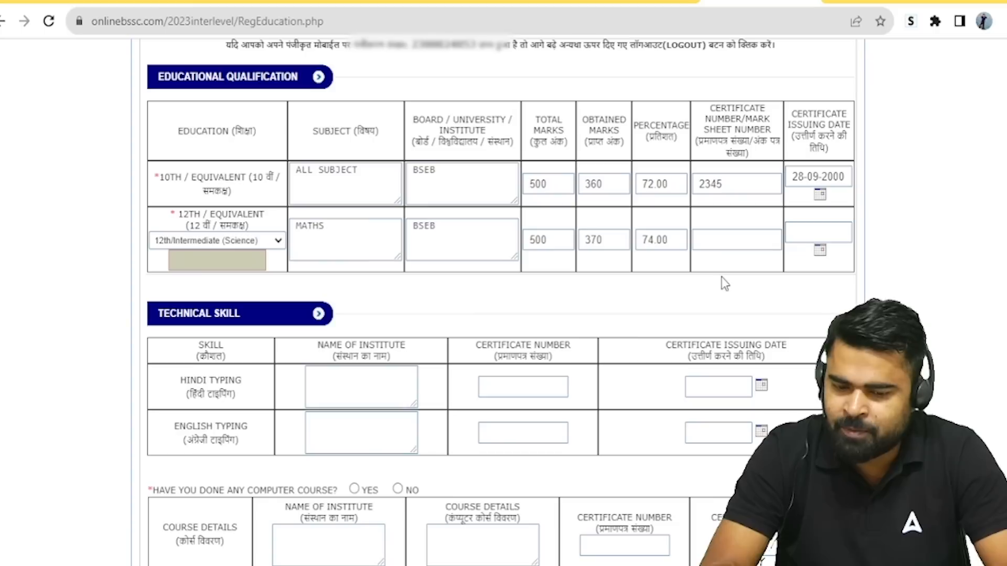
# Step: Add the 12th certificate number and issuing date 27-09-2004
pyautogui.click(728, 232)
pyautogui.write('3456')
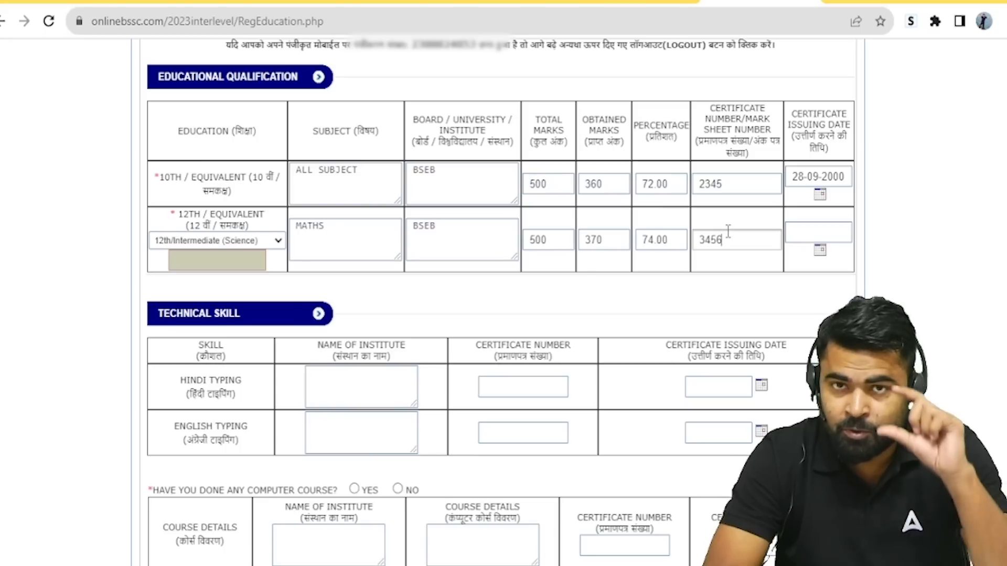
pyautogui.click(823, 252)
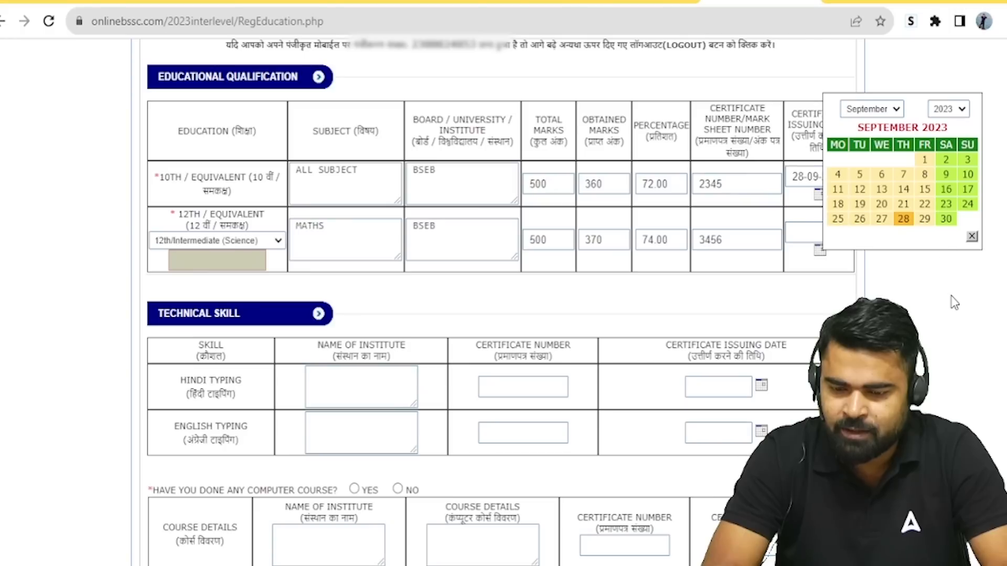
pyautogui.click(950, 128)
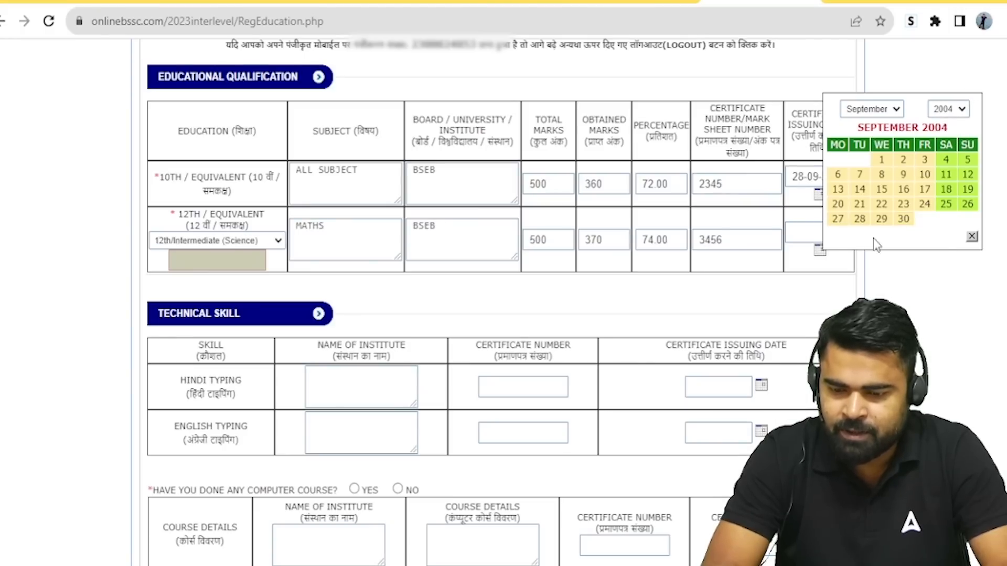
pyautogui.click(838, 220)
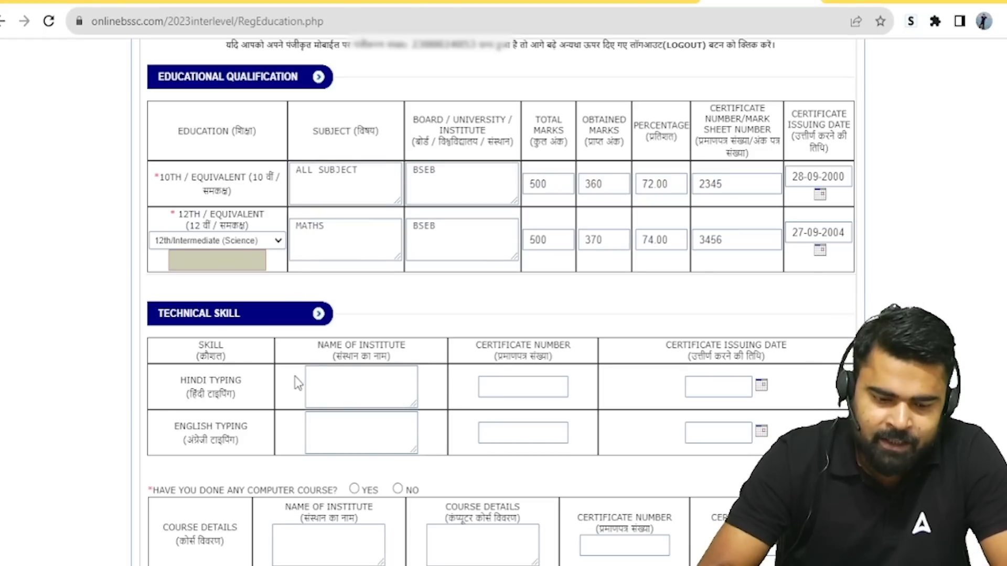
# Step: Leave the Hindi Typing and computer-course fields blank and select No for the computer course question
pyautogui.scroll(-3, 501, 302)
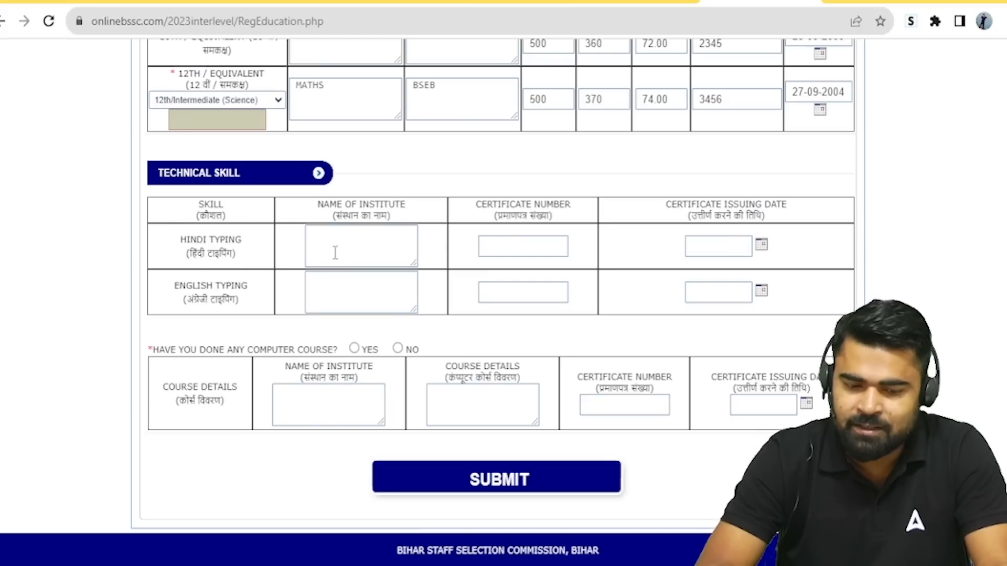
pyautogui.click(365, 249)
pyautogui.click(520, 250)
pyautogui.click(726, 250)
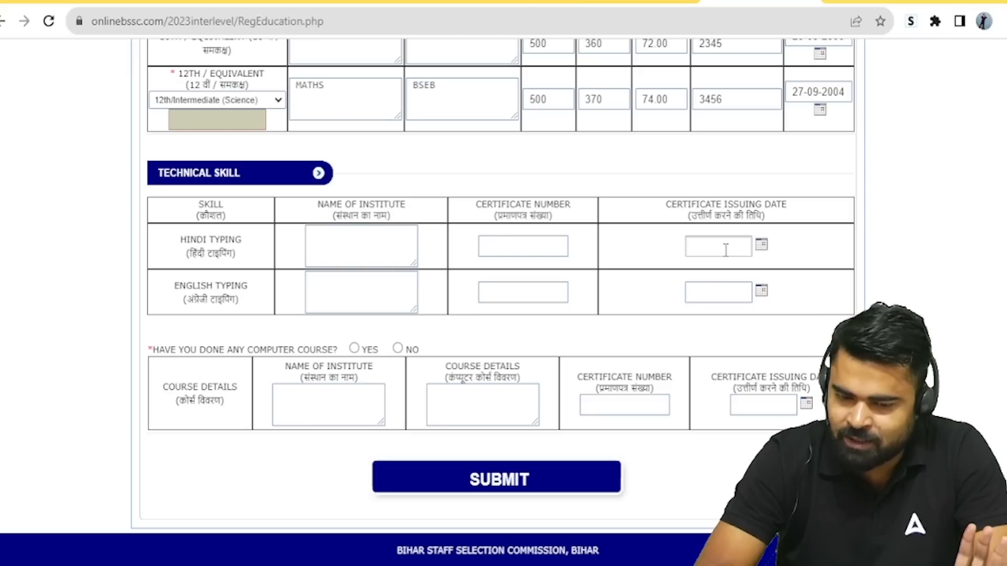
pyautogui.click(293, 405)
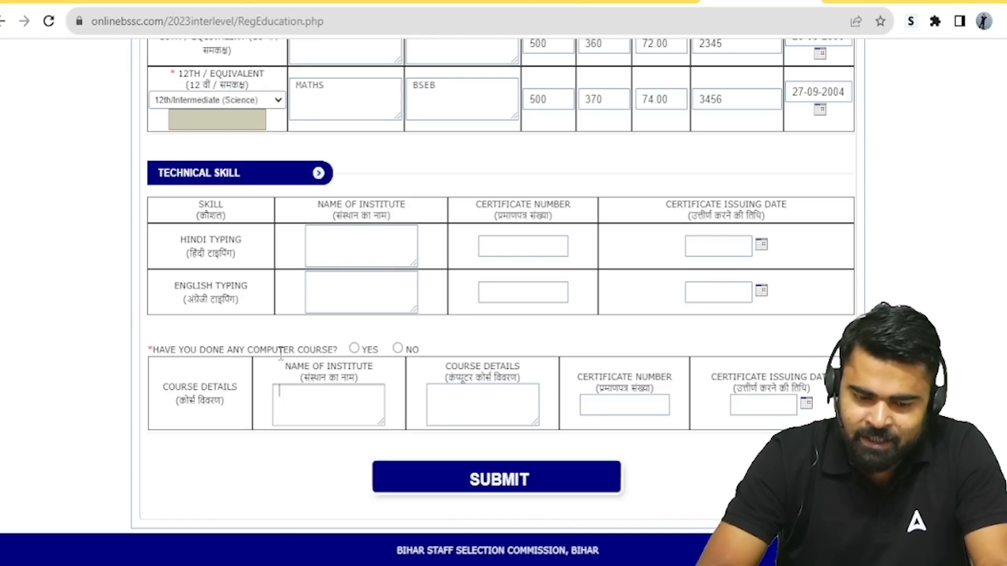
pyautogui.click(398, 349)
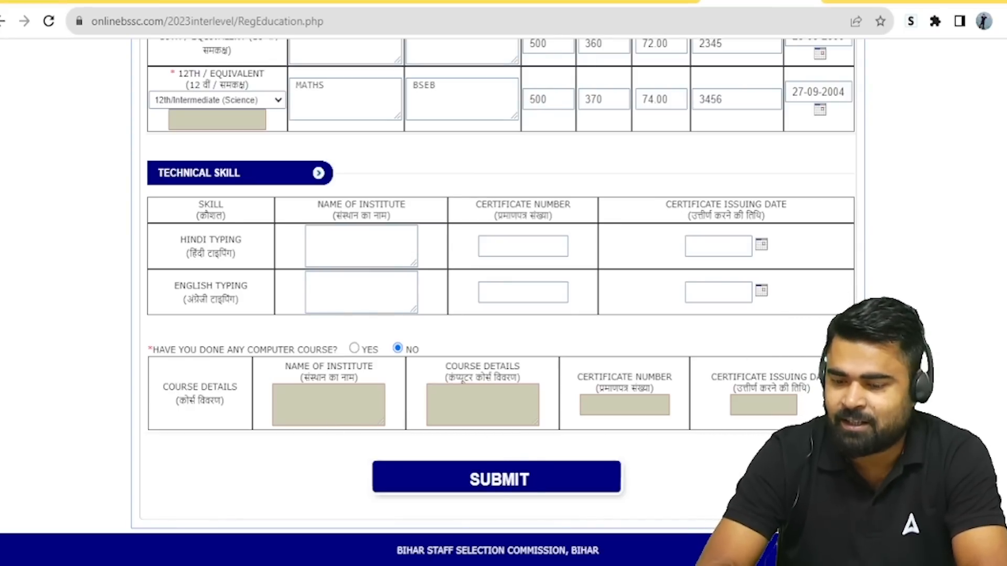
pyautogui.scroll(5, 977, 319)
pyautogui.scroll(1, 978, 319)
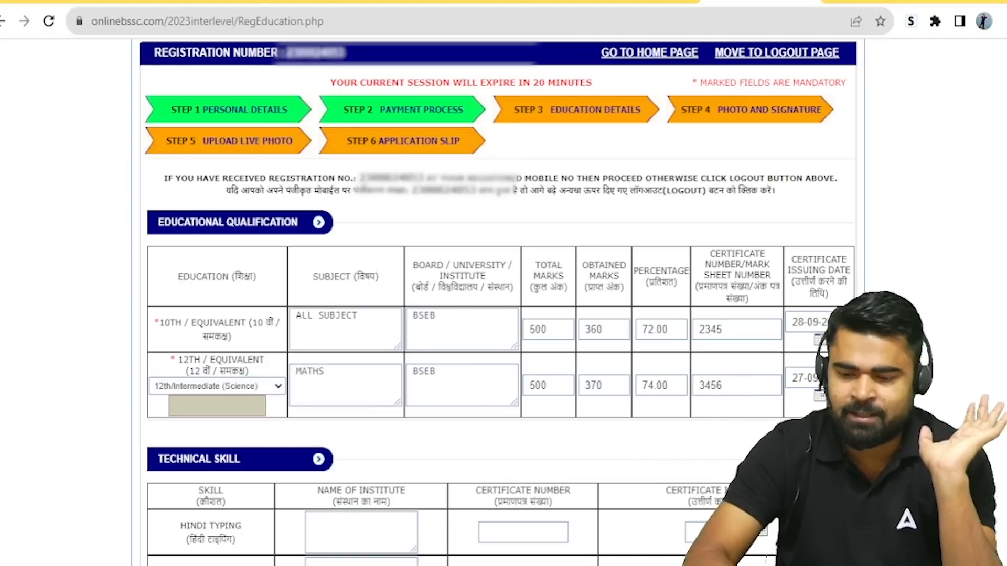
pyautogui.scroll(-5, 498, 315)
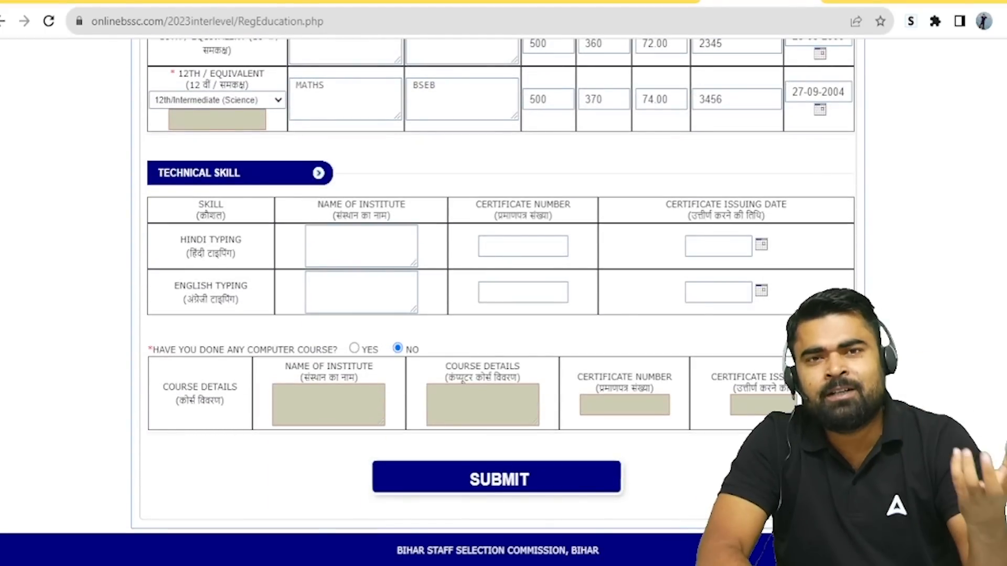
# Step: Submit the education details and confirm in the browser dialog
pyautogui.click(544, 492)
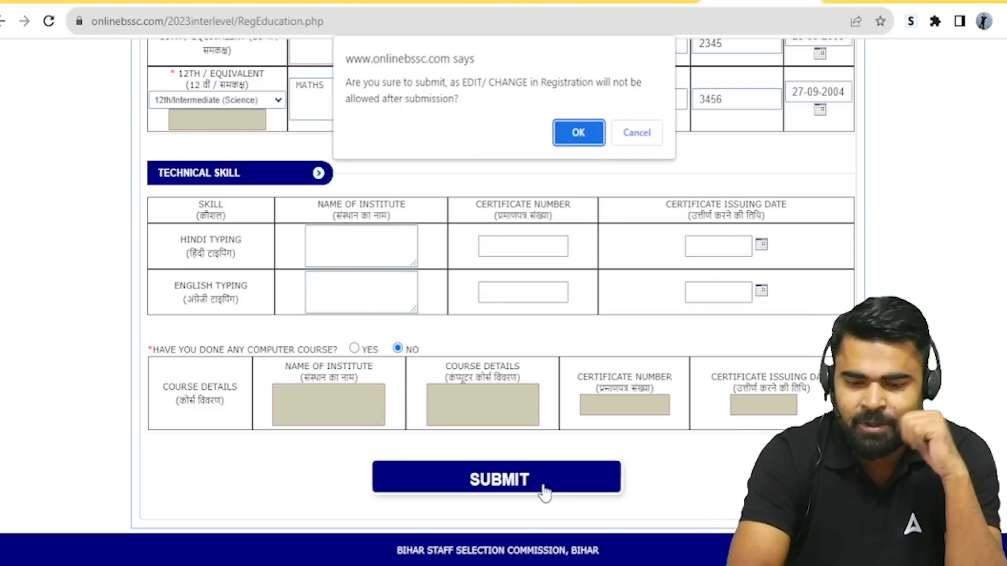
pyautogui.click(586, 132)
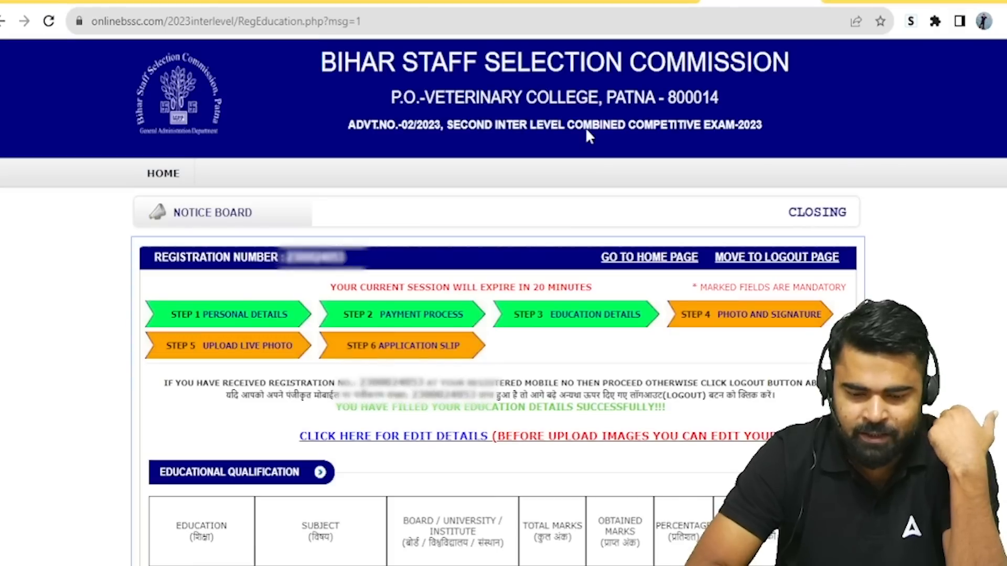
# Step: Go to the photo and signature step and attach PHOTO - Copy.jpg as the photograph
pyautogui.click(786, 321)
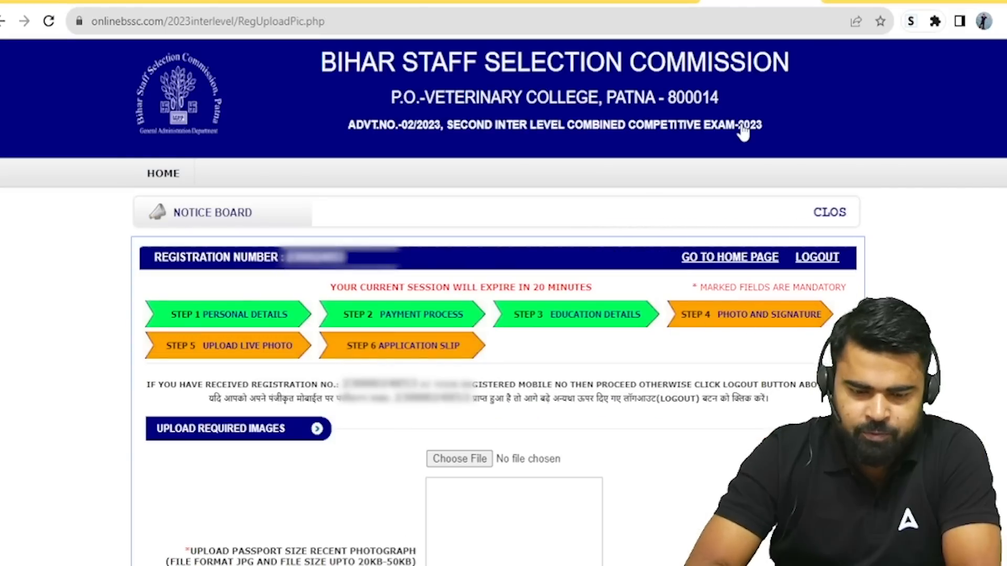
pyautogui.scroll(-5, 974, 272)
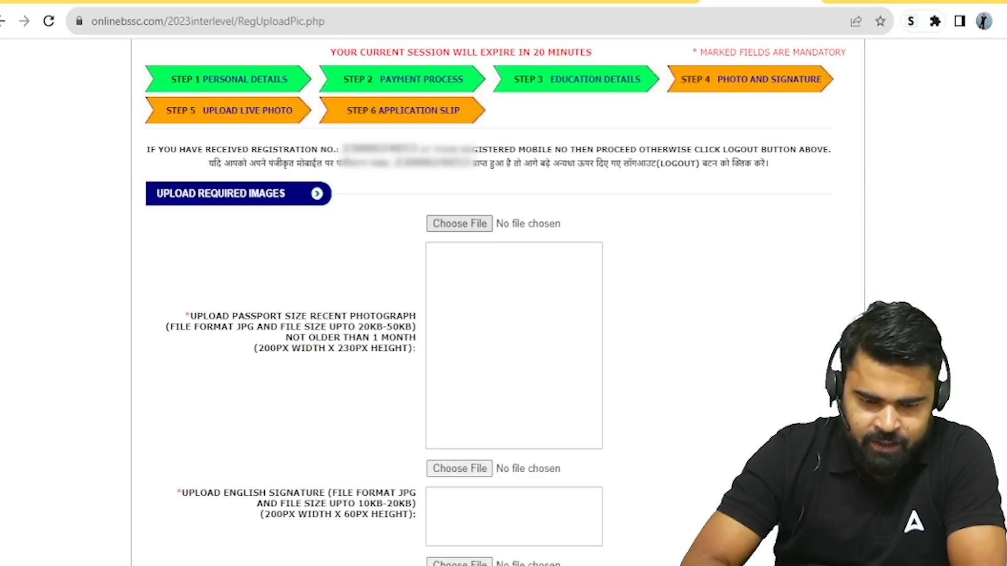
pyautogui.doubleClick(245, 226)
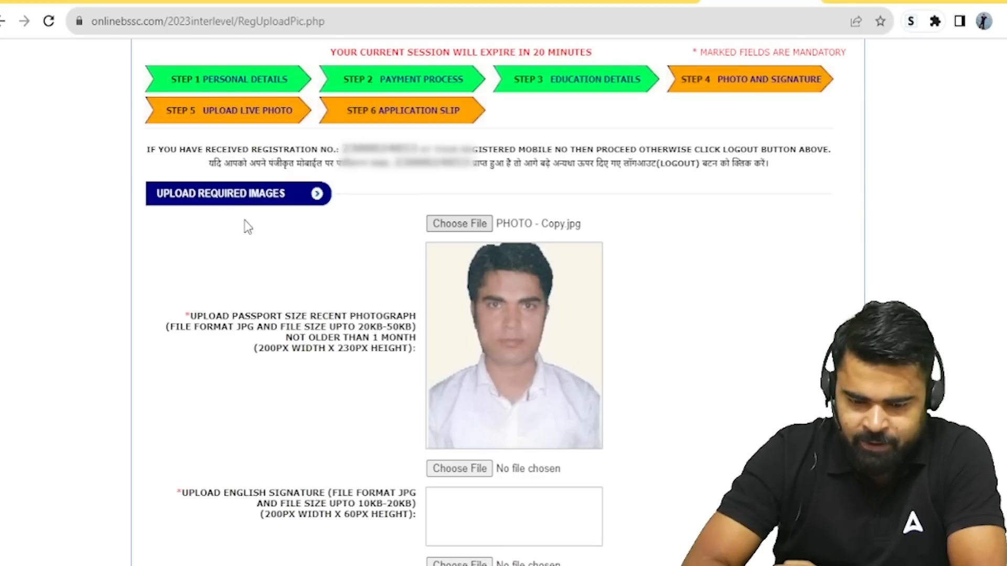
pyautogui.scroll(-5, 494, 312)
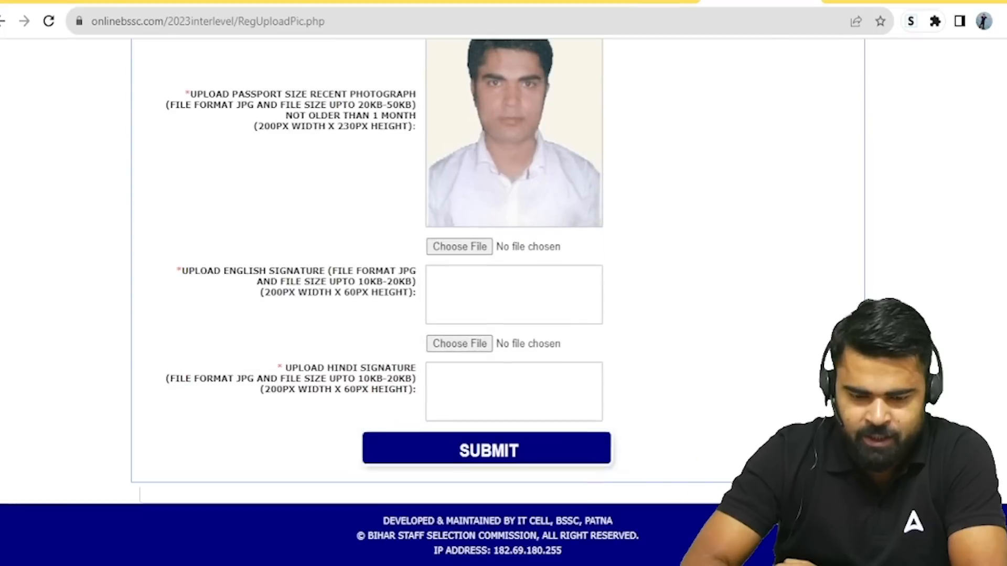
# Step: Attach SIGN.JPG as both English and Hindi signatures and submit the images
pyautogui.click(440, 249)
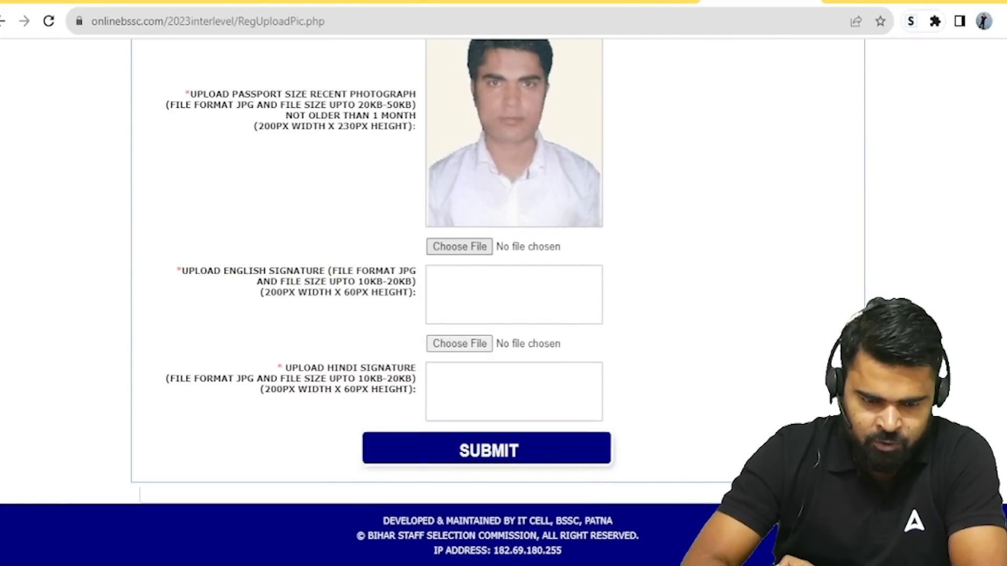
pyautogui.doubleClick(279, 285)
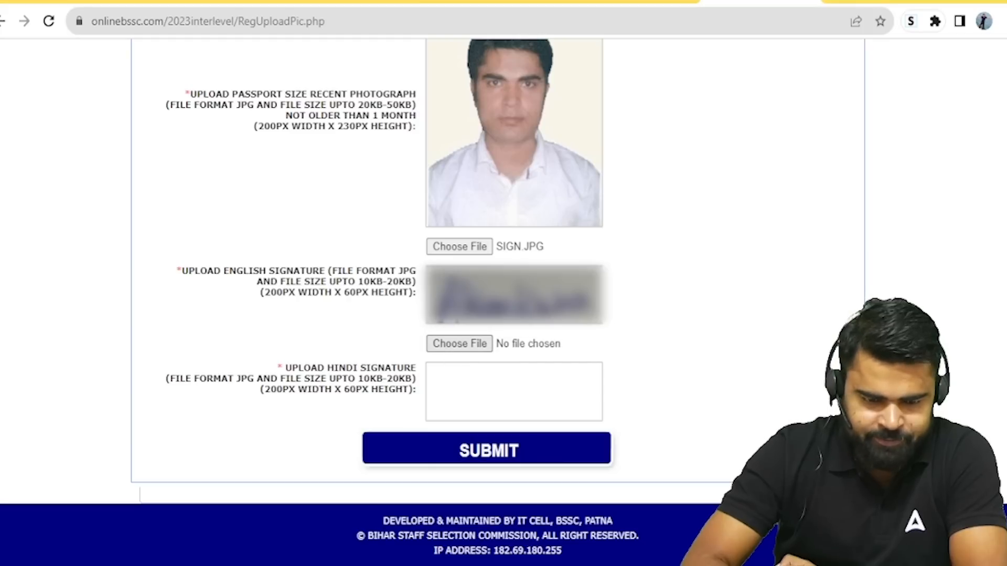
pyautogui.doubleClick(274, 287)
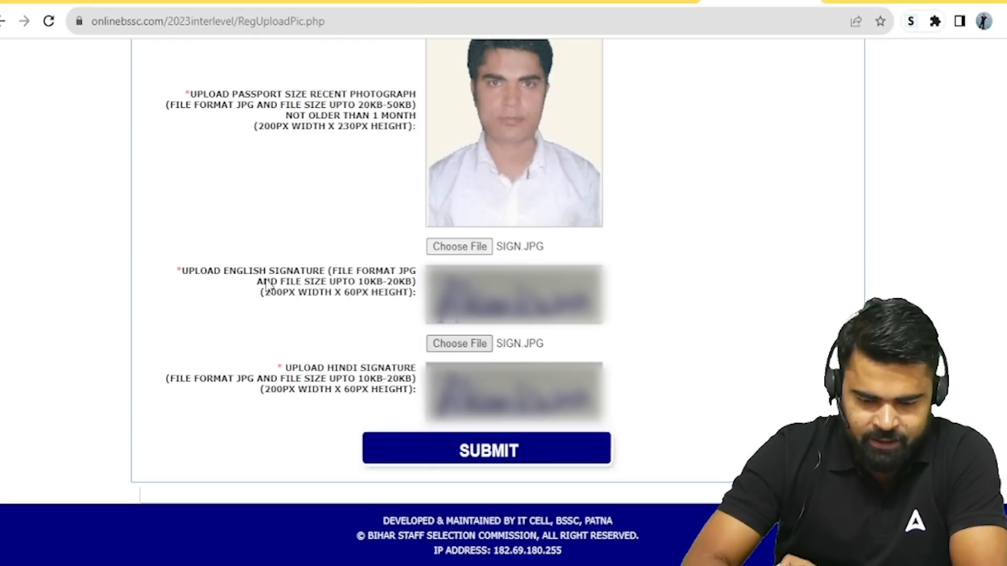
pyautogui.click(480, 455)
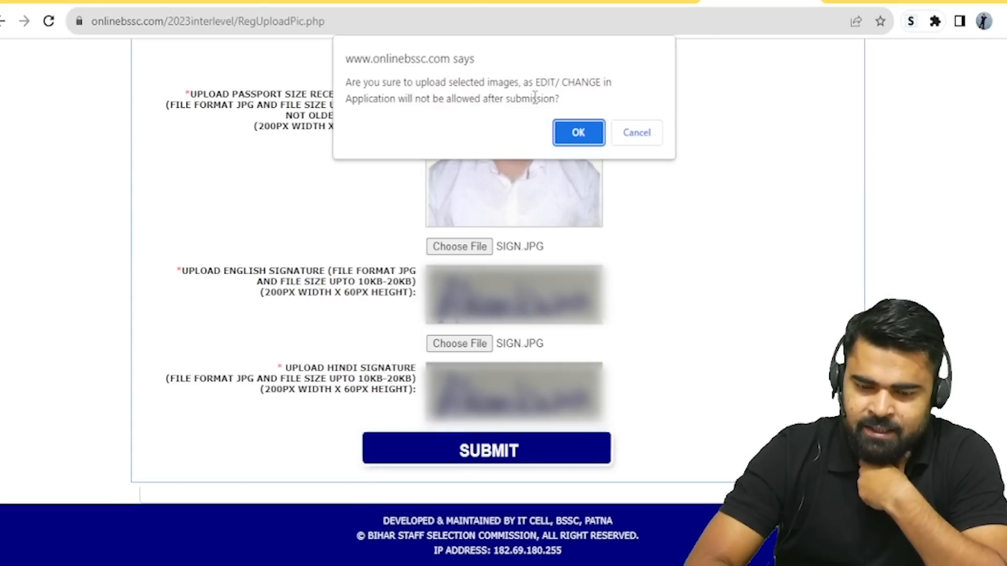
pyautogui.click(570, 132)
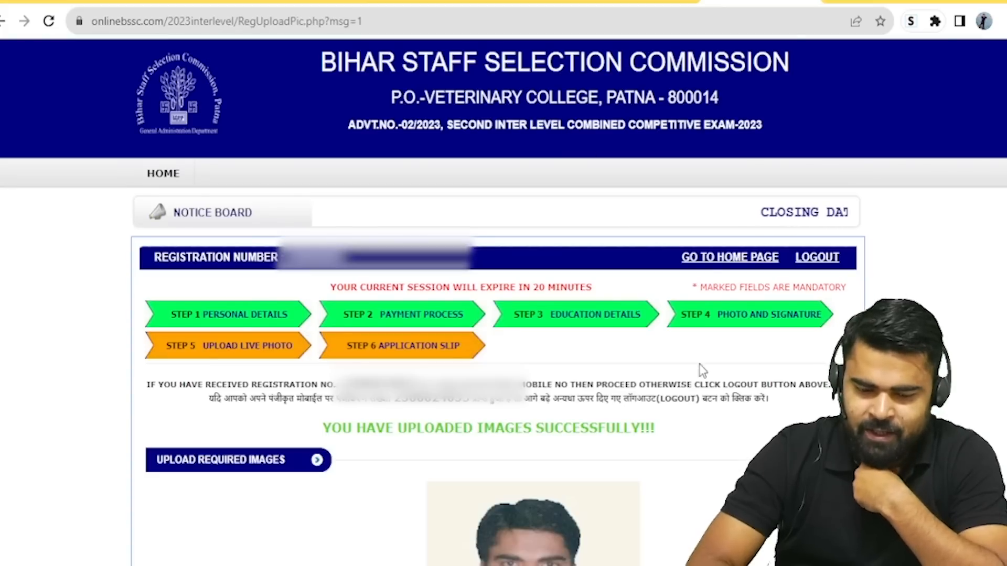
# Step: Use SAVE AND NEXT to reach Step 5 Upload Live Photo
pyautogui.scroll(-10, 503, 302)
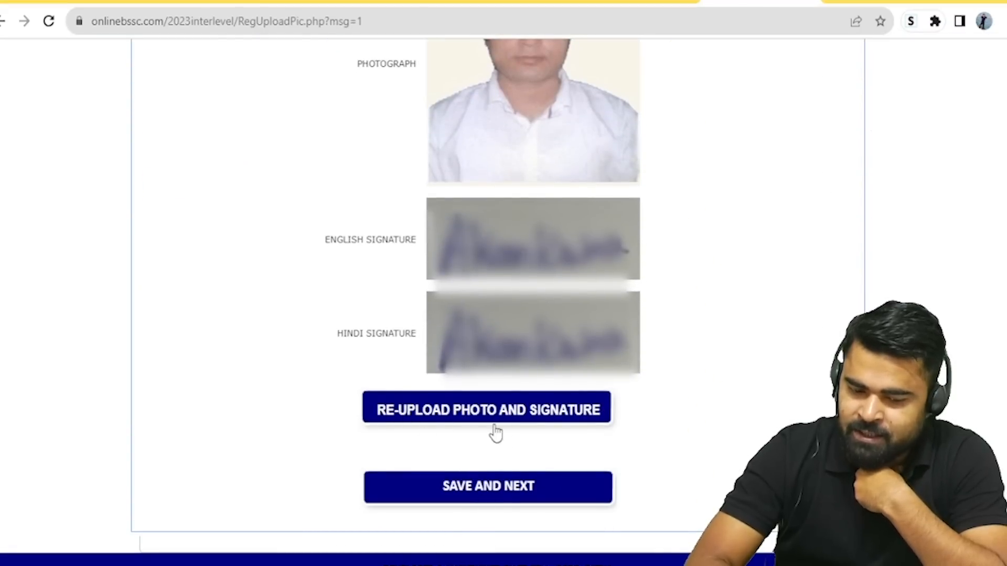
pyautogui.click(499, 492)
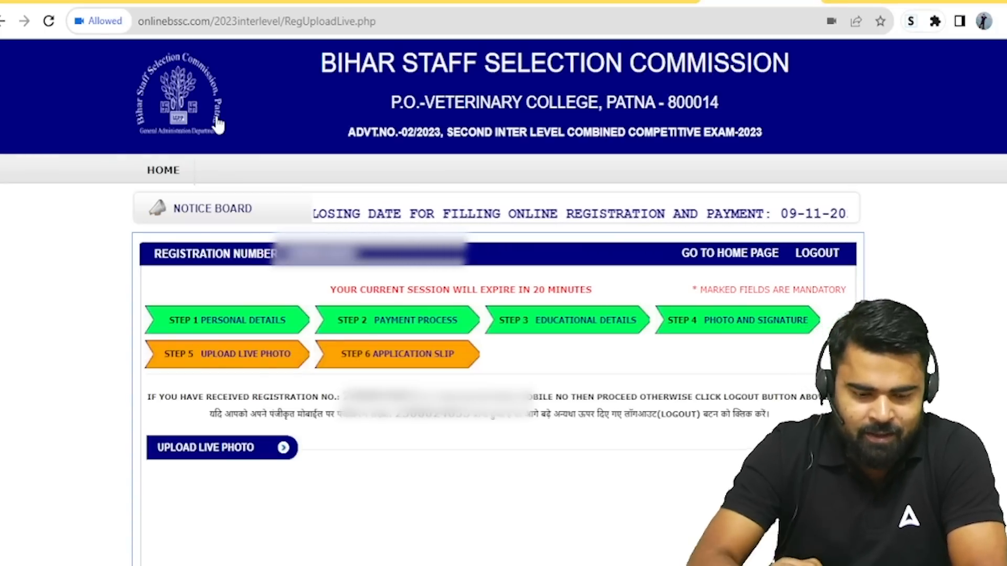
# Step: Capture a live photo from the webcam
pyautogui.scroll(-3, 933, 247)
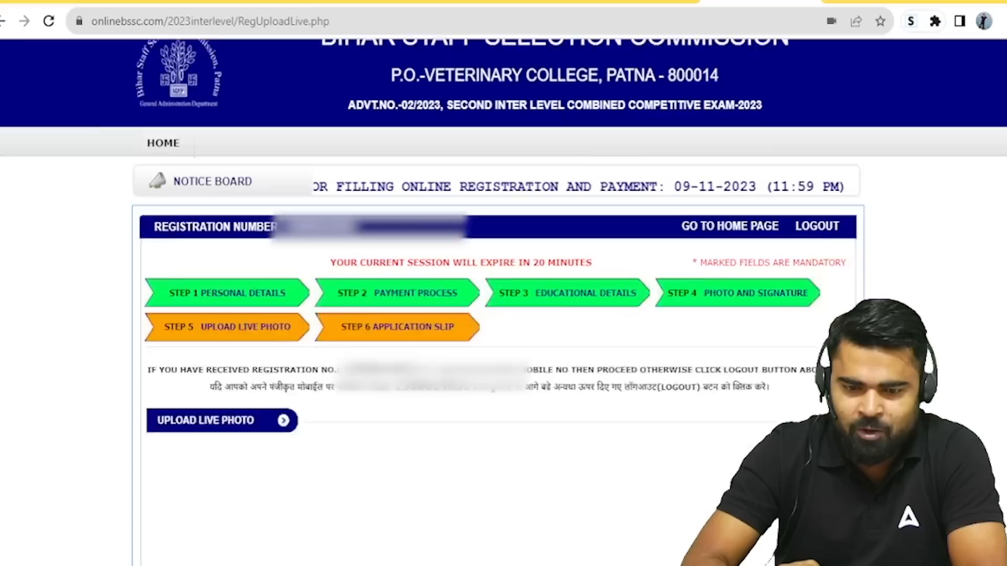
pyautogui.scroll(-4, 498, 315)
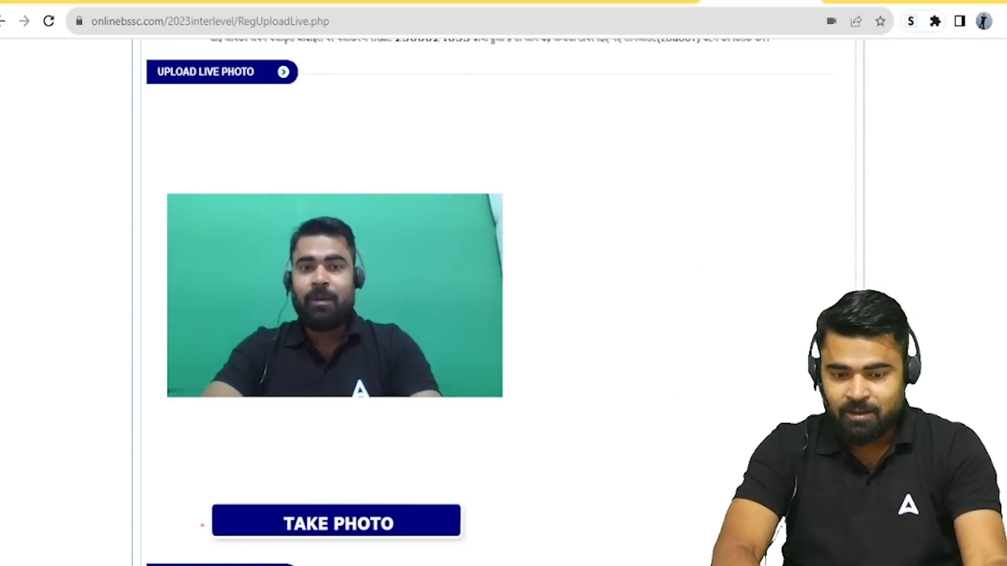
pyautogui.scroll(-2, 498, 314)
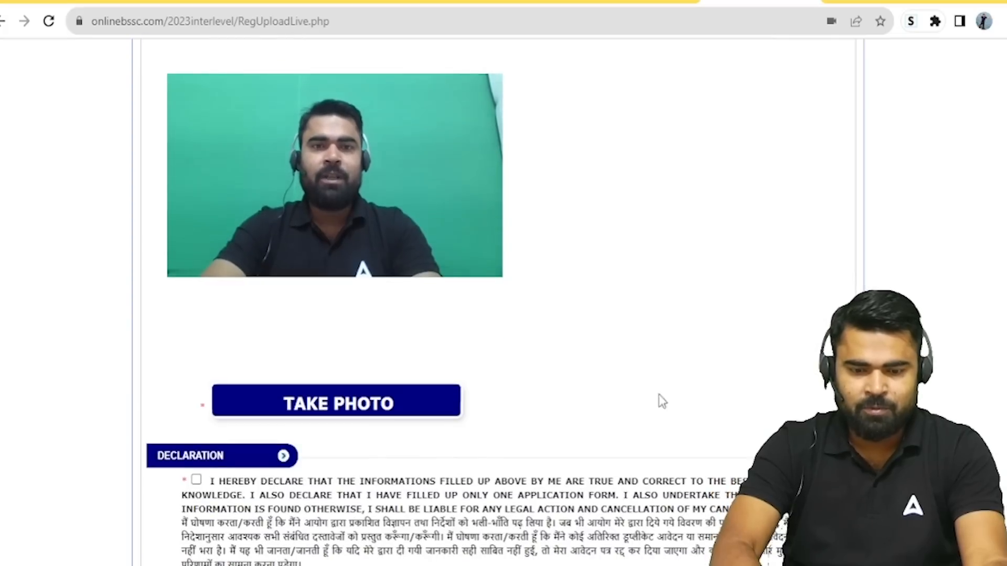
pyautogui.click(320, 408)
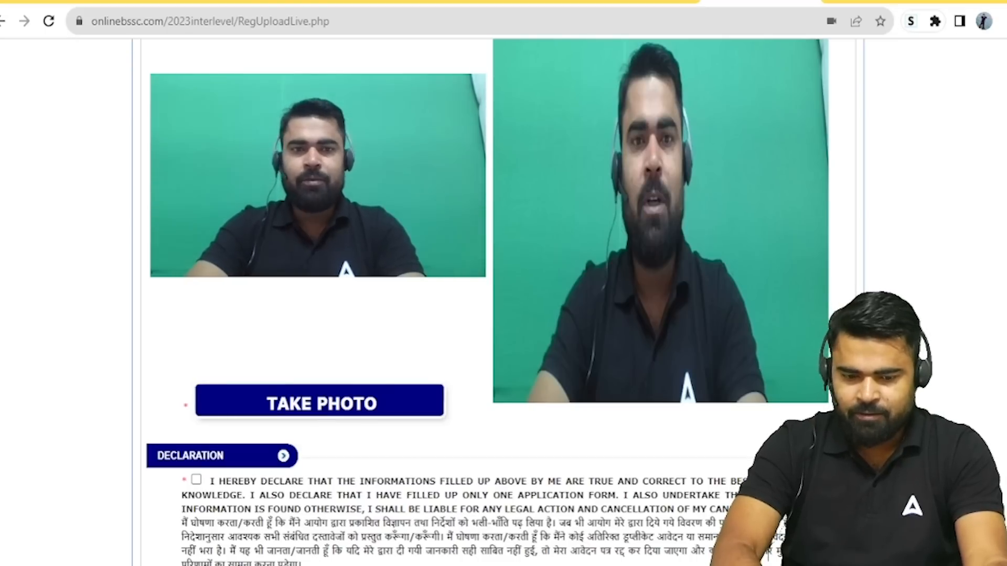
# Step: Accept the declaration with place PATNA and submit the live photo
pyautogui.scroll(-3, 322, 412)
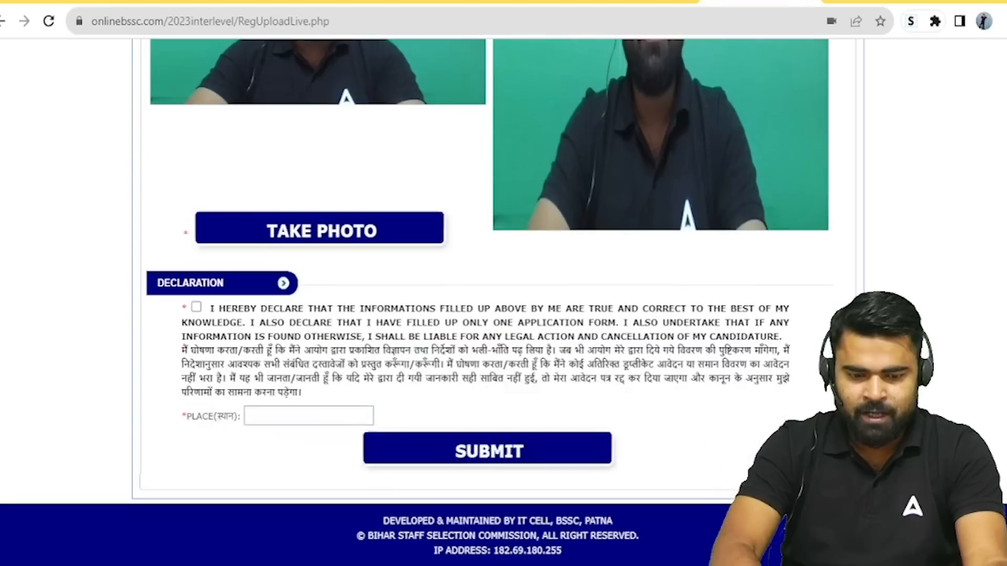
pyautogui.click(196, 307)
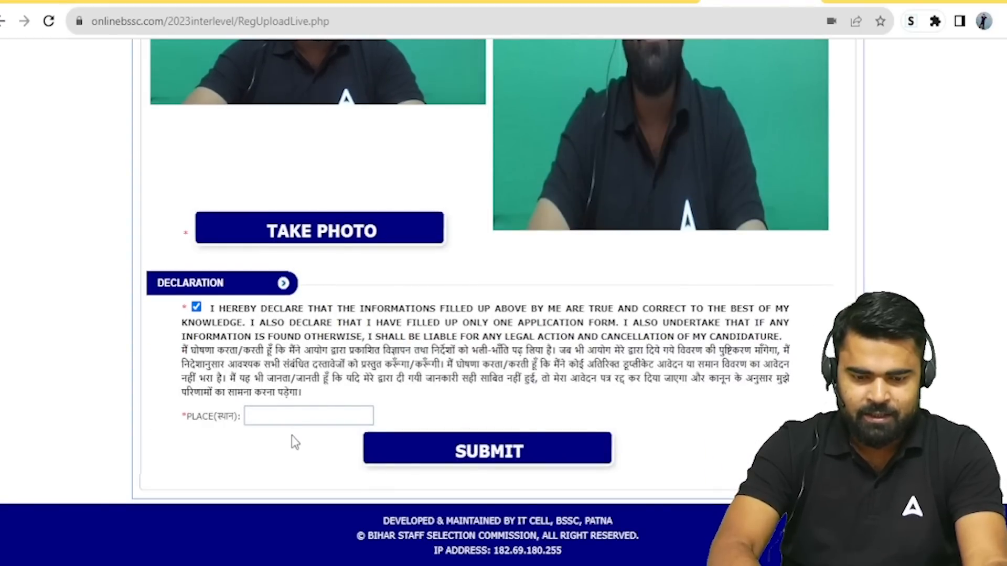
pyautogui.click(292, 414)
pyautogui.write('PATNA')
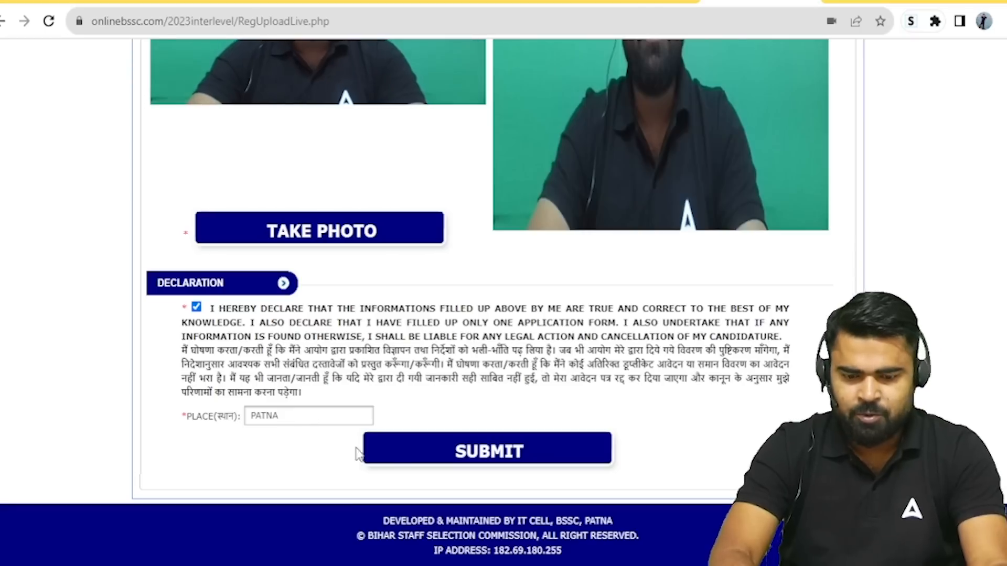
pyautogui.click(397, 452)
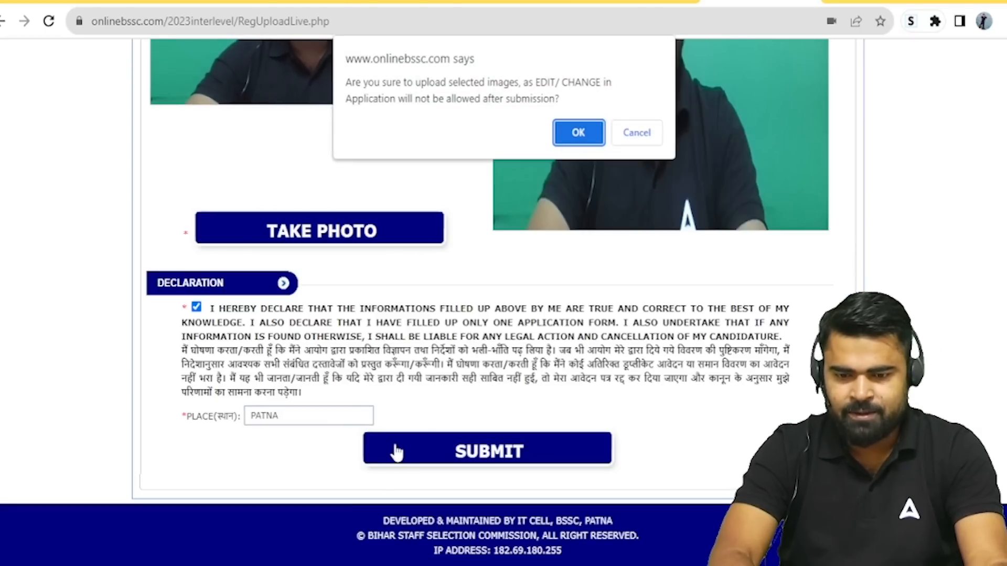
pyautogui.click(573, 134)
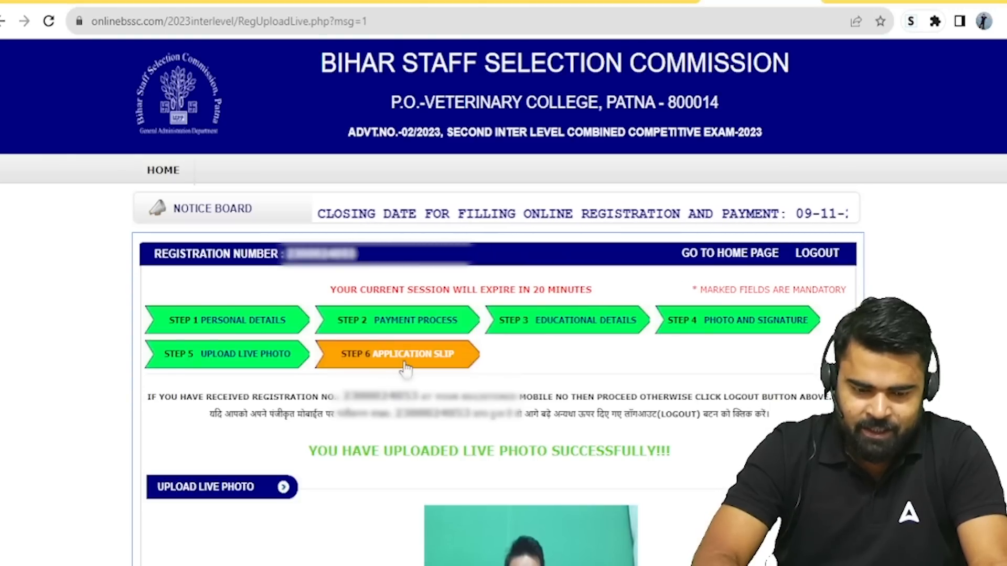
# Step: Final-submit the BSSC application to reach the payment and slip page, then open a new Chrome tab
pyautogui.scroll(-6, 406, 369)
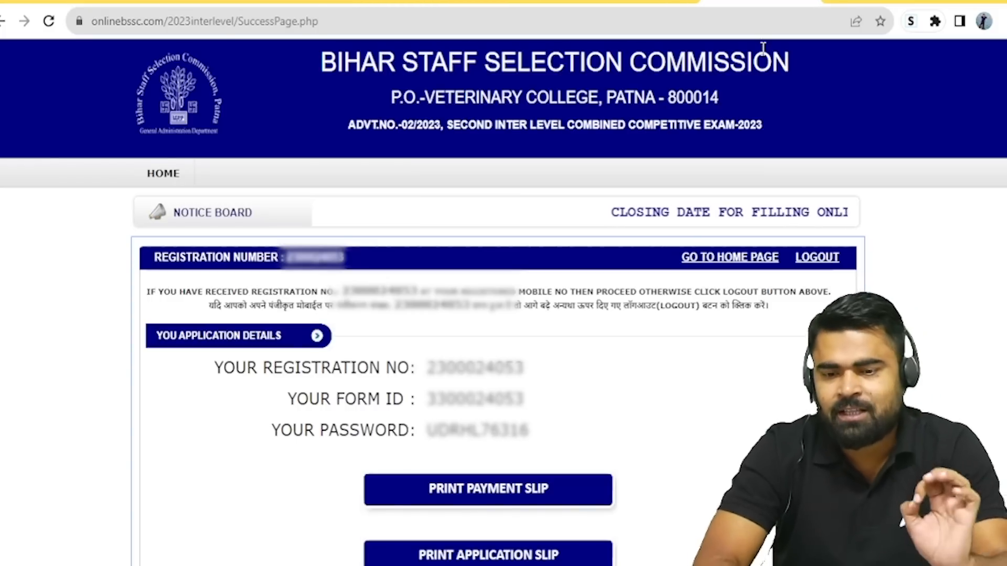
pyautogui.click(839, 1)
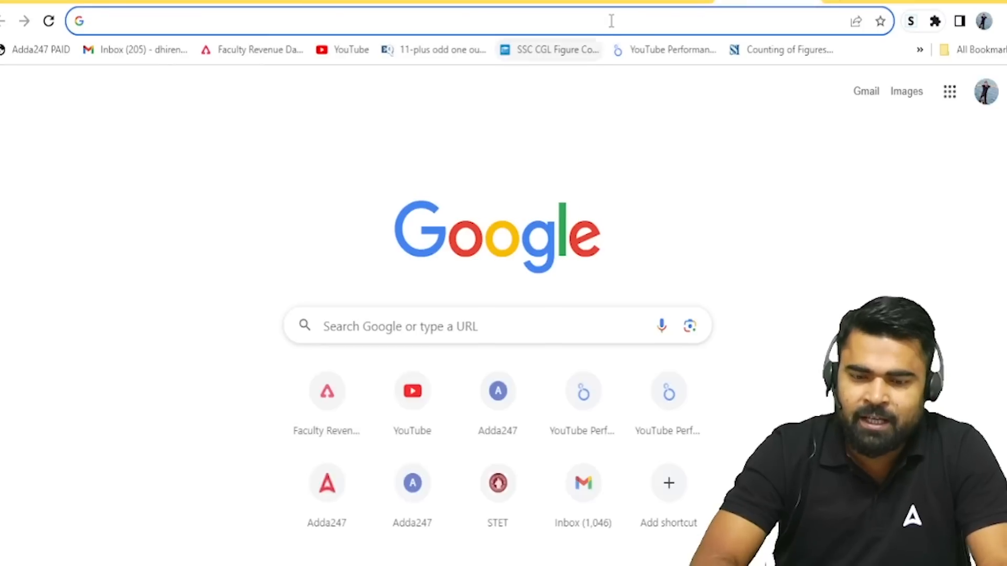
# Step: Load the adda247.com home page by entering ADDA247 in the address bar
pyautogui.click(611, 21)
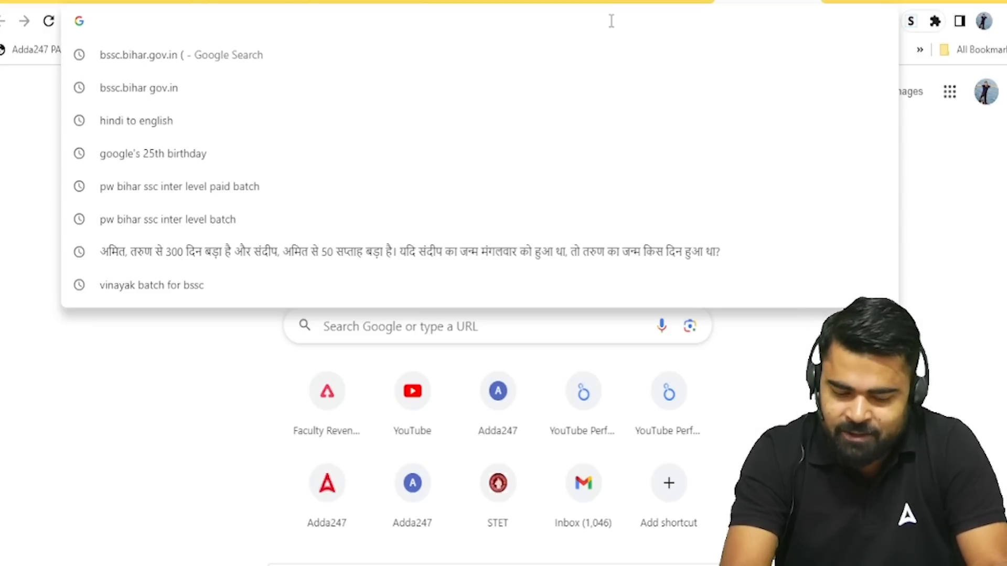
pyautogui.write('ADDA2')
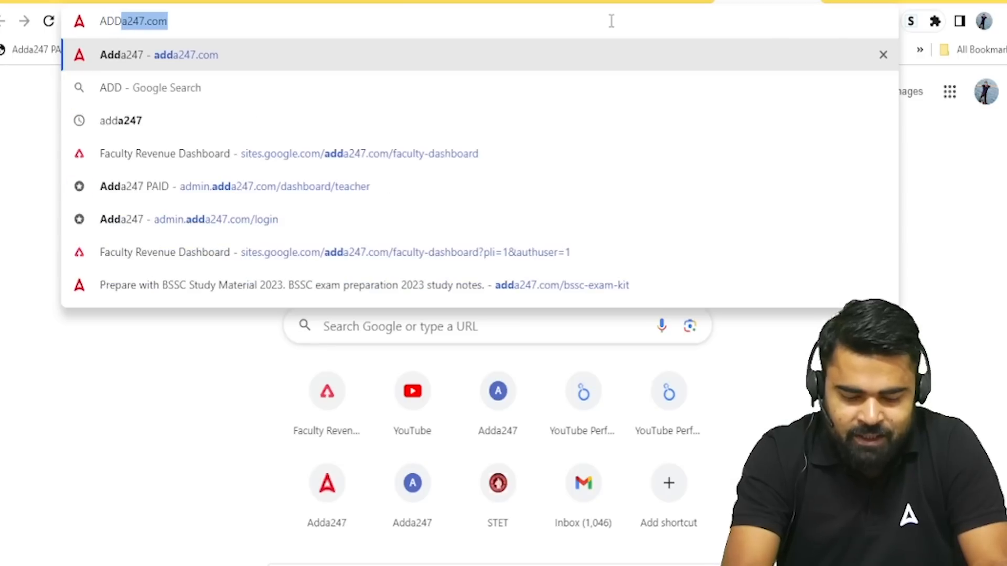
pyautogui.write('47')
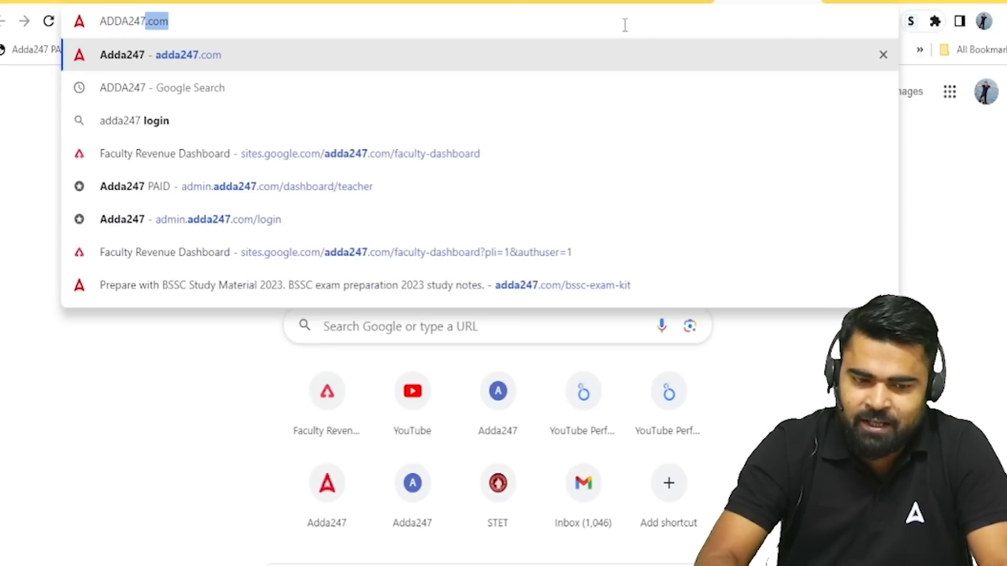
pyautogui.press('Return')
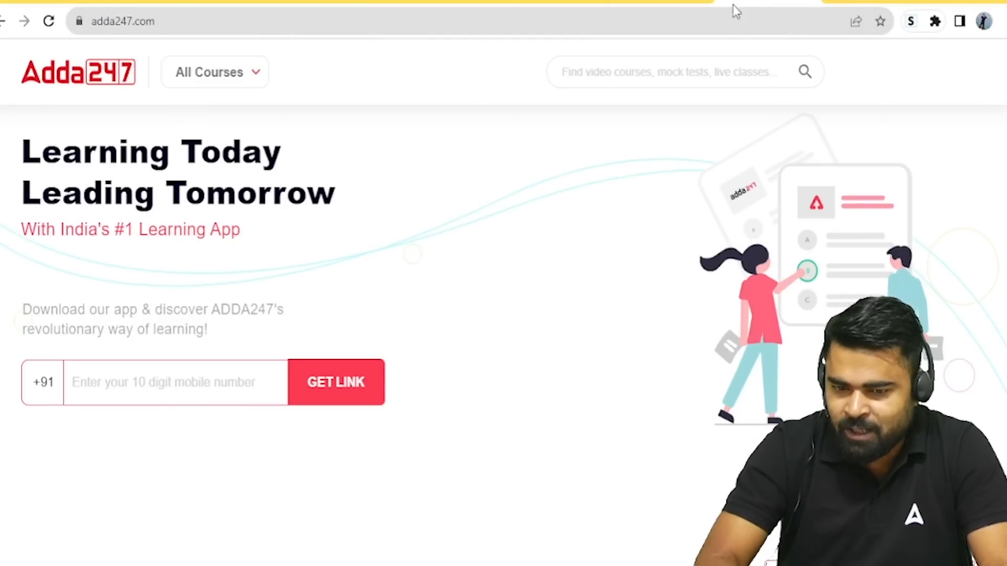
# Step: Go through All Courses > Bihar > BSSC Inter Level and buy the Vinayak Inter Level Sure Success Batch 2023
pyautogui.click(230, 87)
pyautogui.click(261, 144)
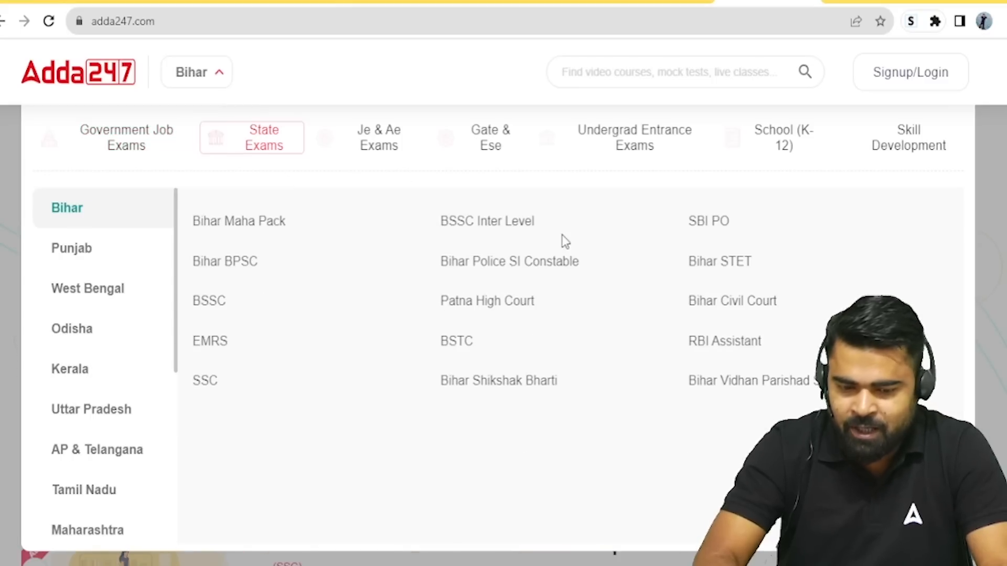
pyautogui.click(475, 222)
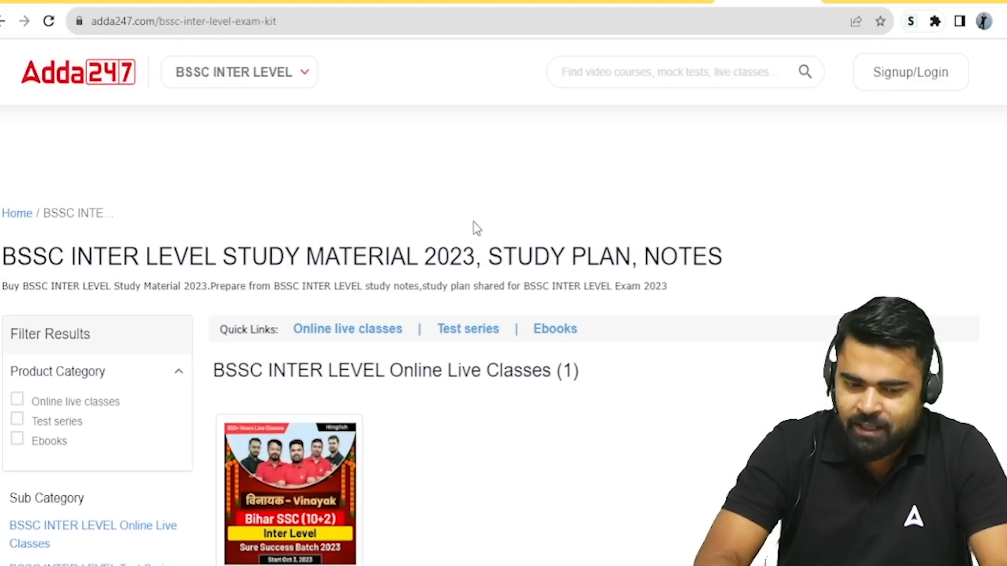
pyautogui.click(282, 485)
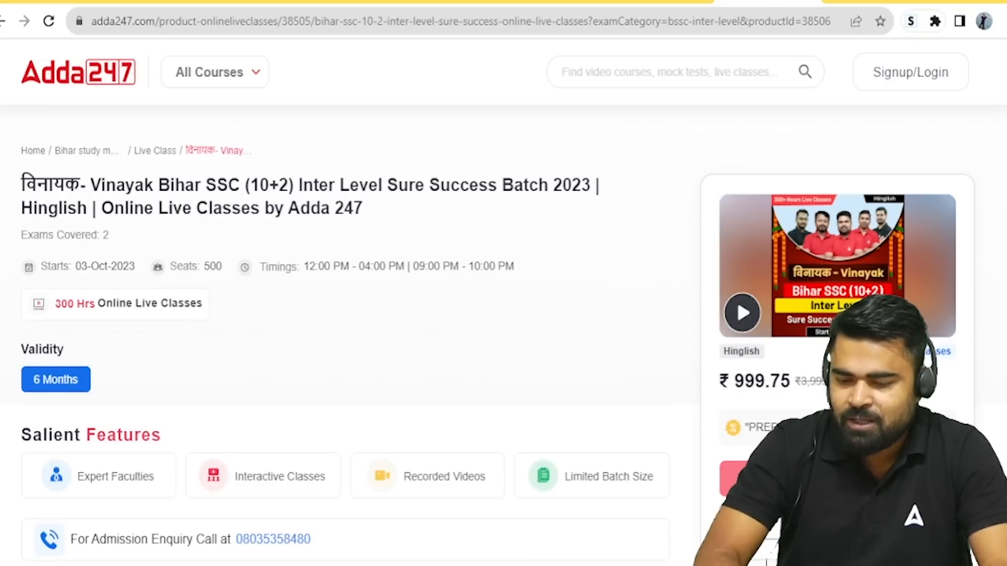
pyautogui.click(837, 479)
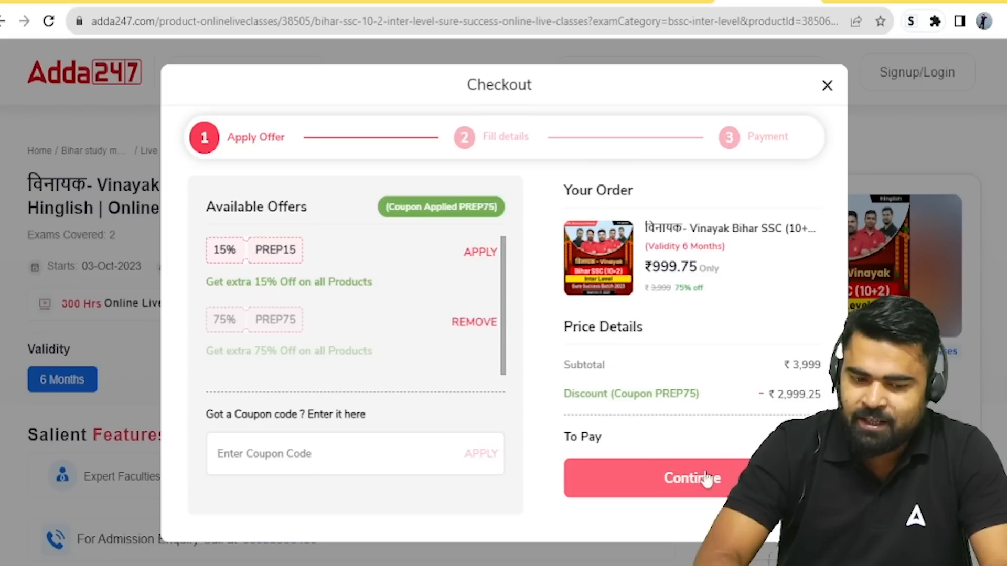
# Step: Apply coupon Y315 for a ₹919.77 price and continue to the Fill details step
pyautogui.click(359, 461)
pyautogui.write('Y315')
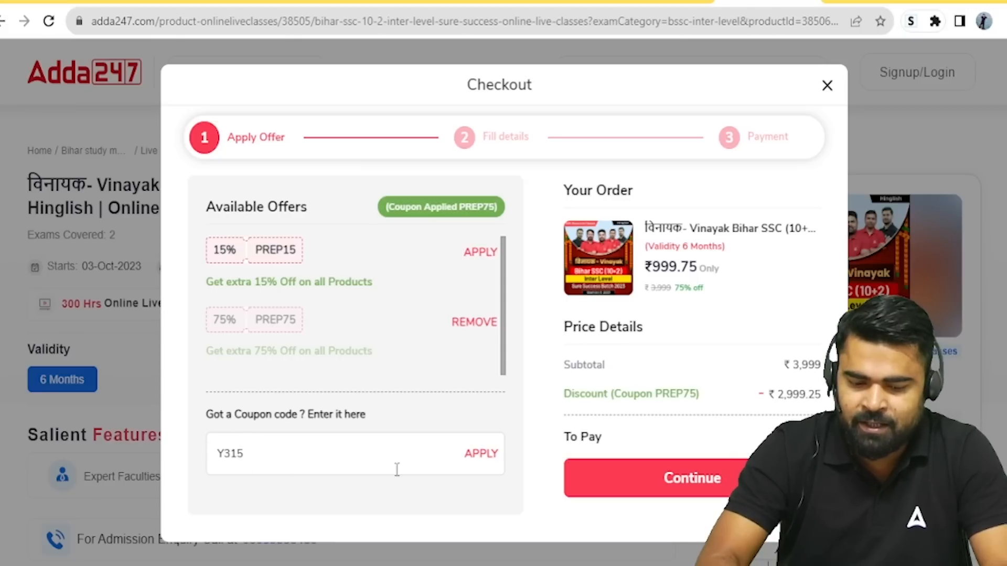
pyautogui.click(488, 457)
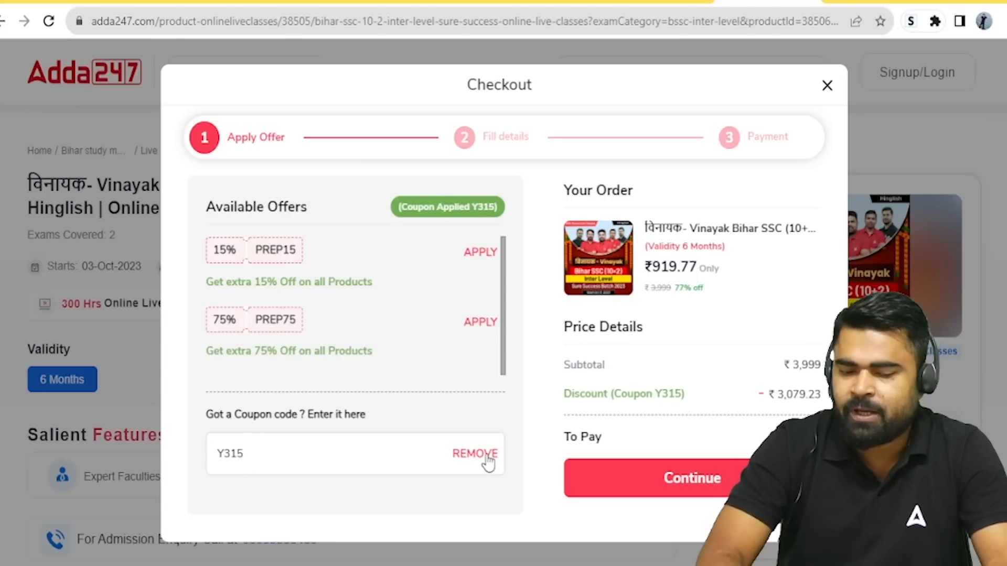
pyautogui.click(680, 479)
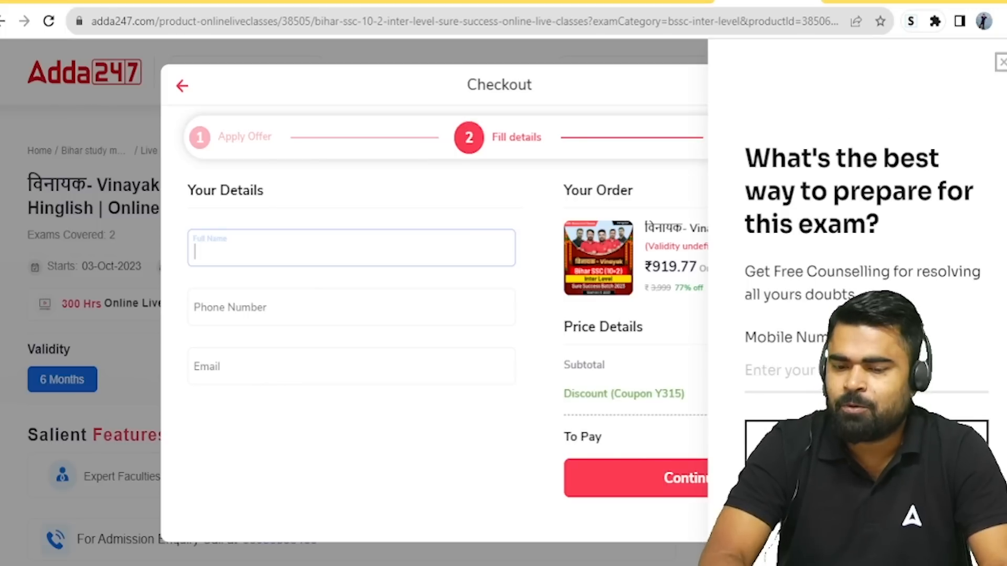
pyautogui.click(1001, 62)
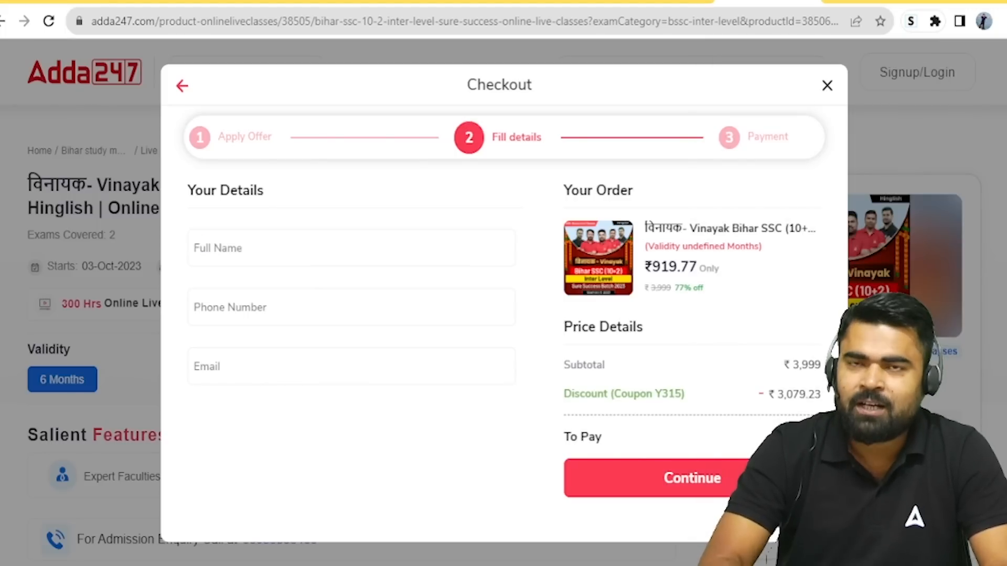